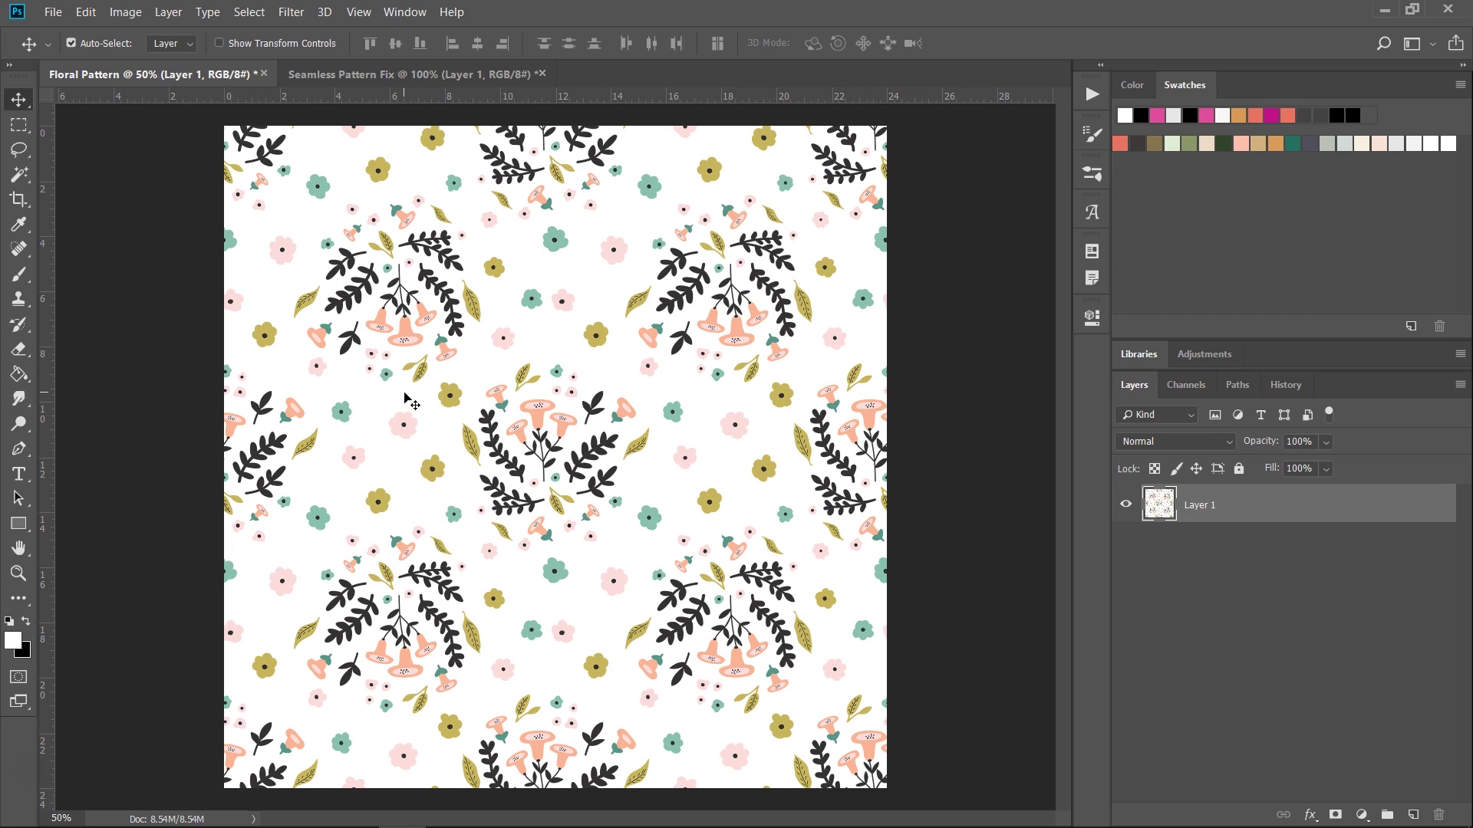
# Switch to the Seamless Pattern Fix document and open the SPF - Photoshop Actions folder in File Explorer
pyautogui.hotkey('ctrl', 'Tab')
pyautogui.click(345, 422)
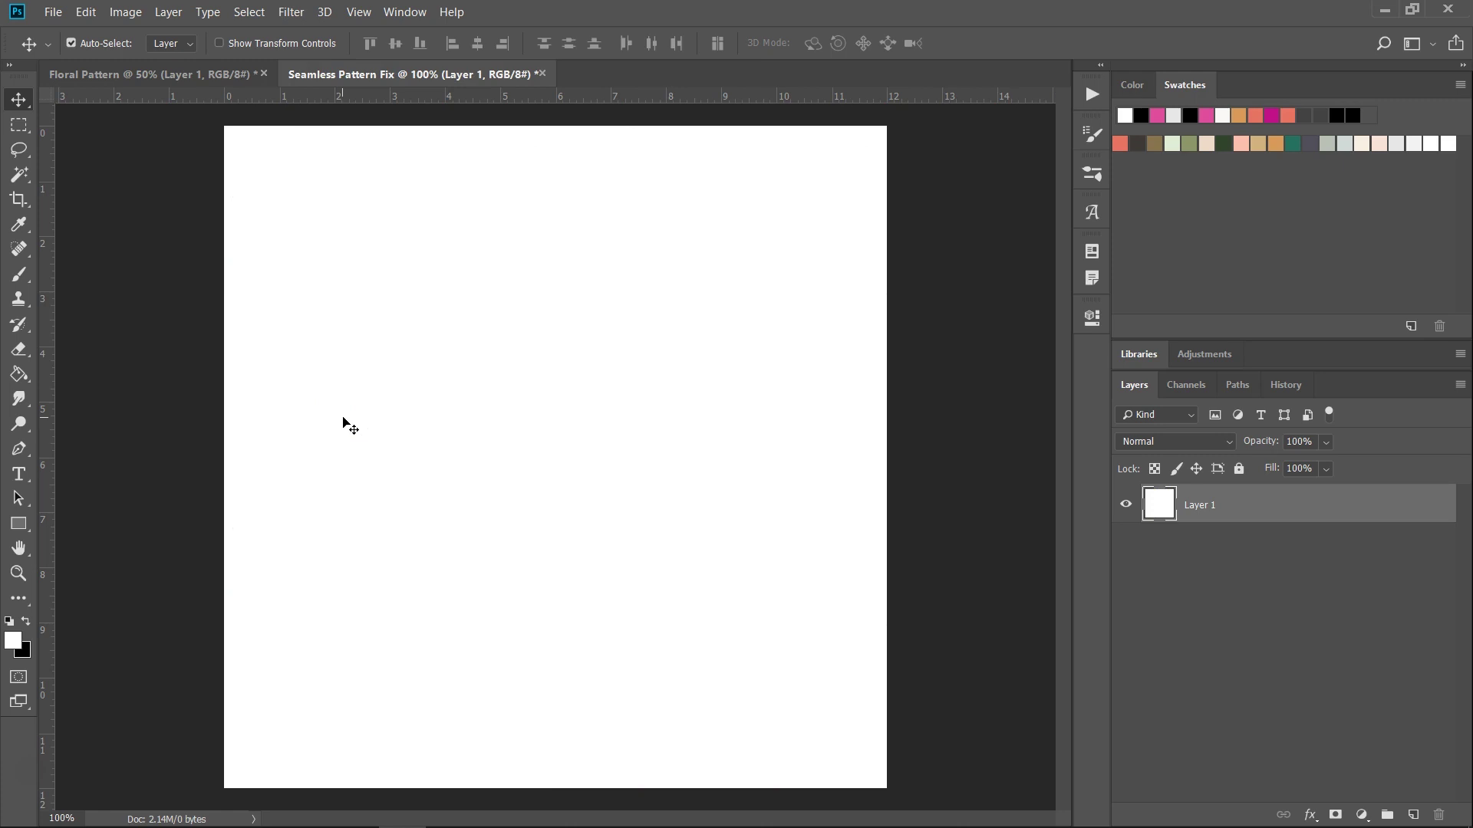
pyautogui.moveTo(343, 419); pyautogui.dragTo(129, 735)
pyautogui.click(129, 735)
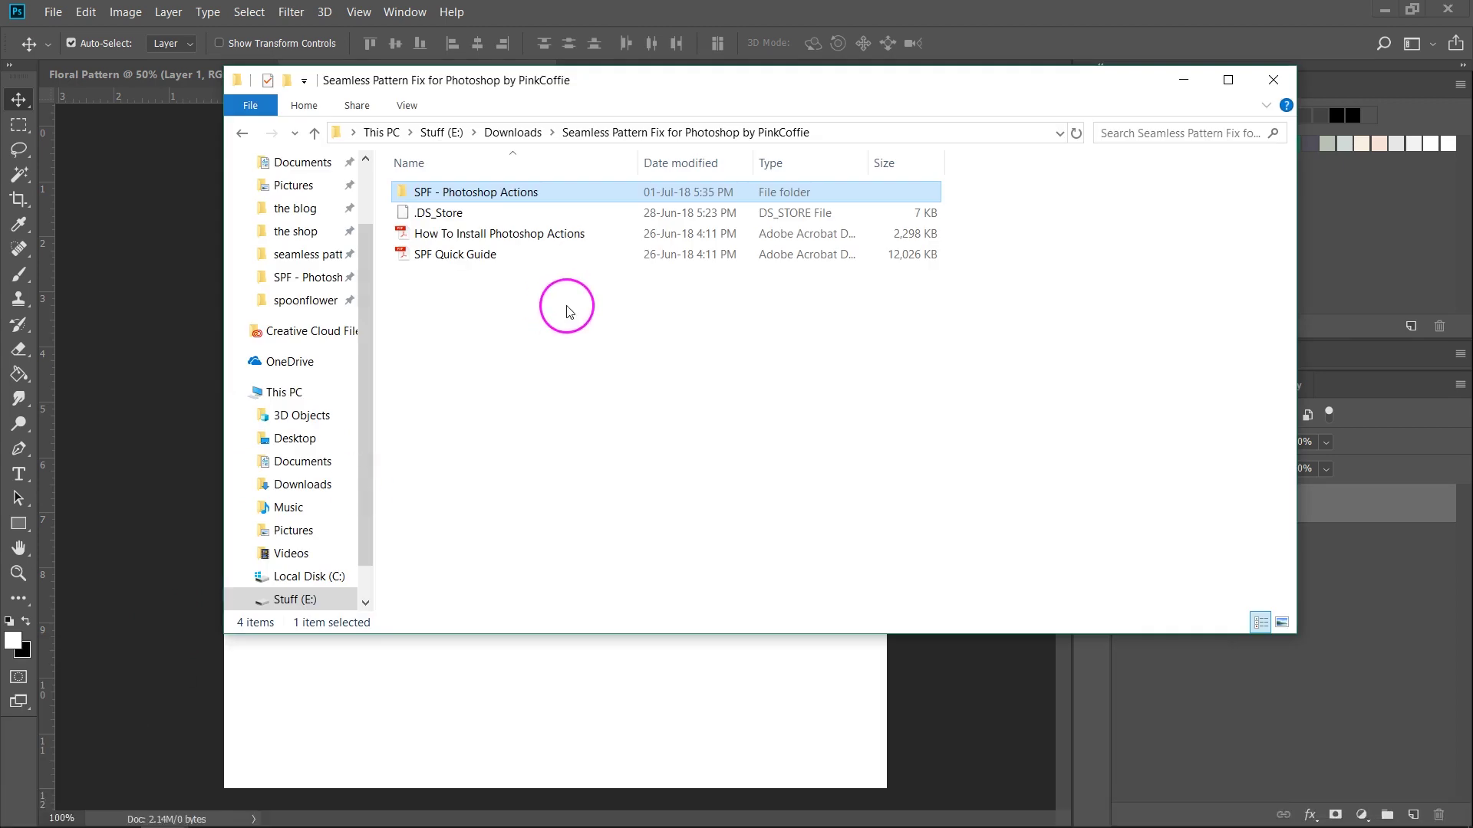
pyautogui.click(572, 196)
pyautogui.doubleClick(514, 192)
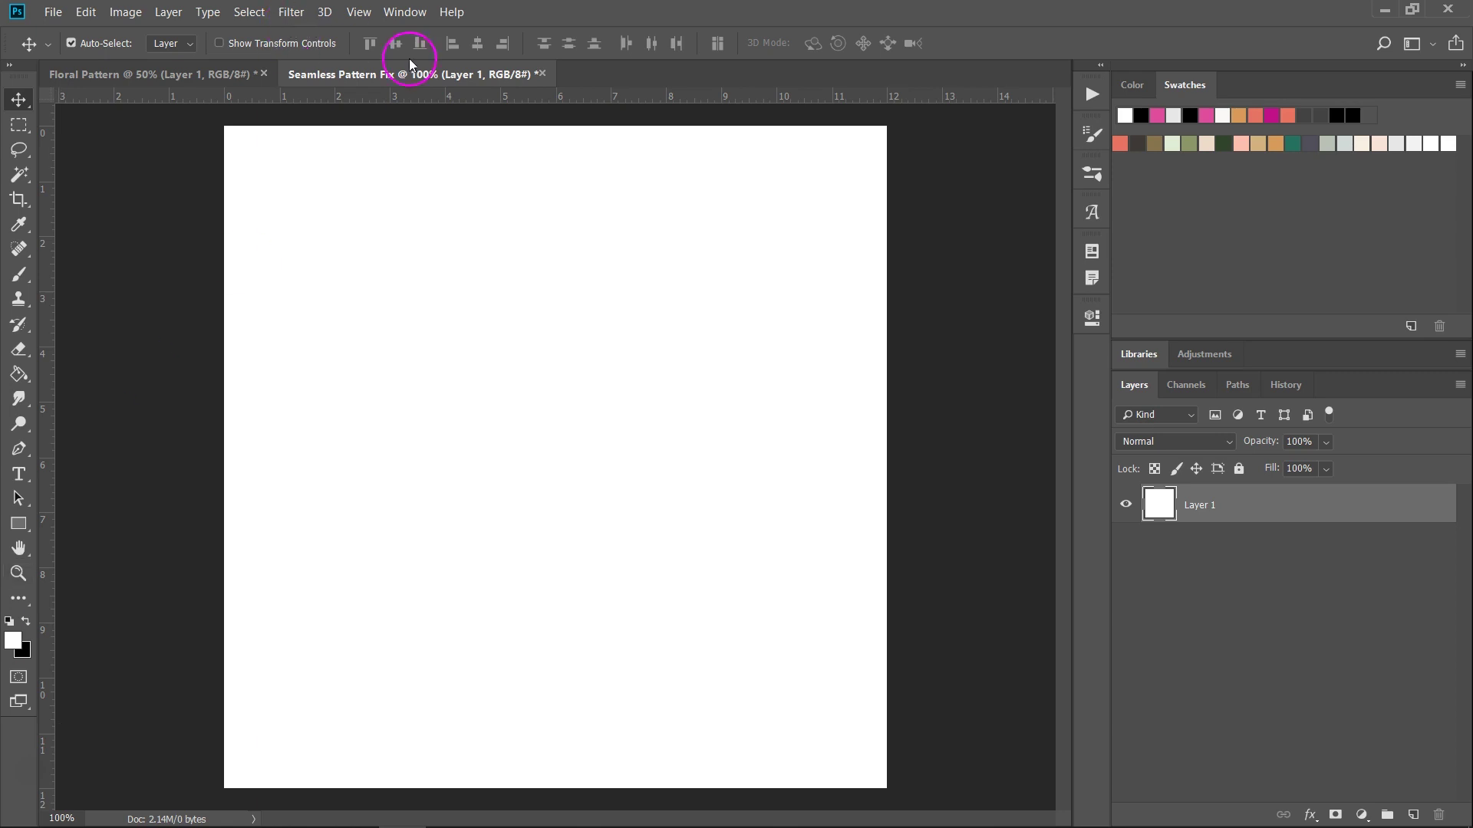
# Show the Actions panel in Photoshop and load the action set "I. Seamless Pattern FIX _ by PinkCoffie"
pyautogui.click(417, 18)
pyautogui.click(441, 135)
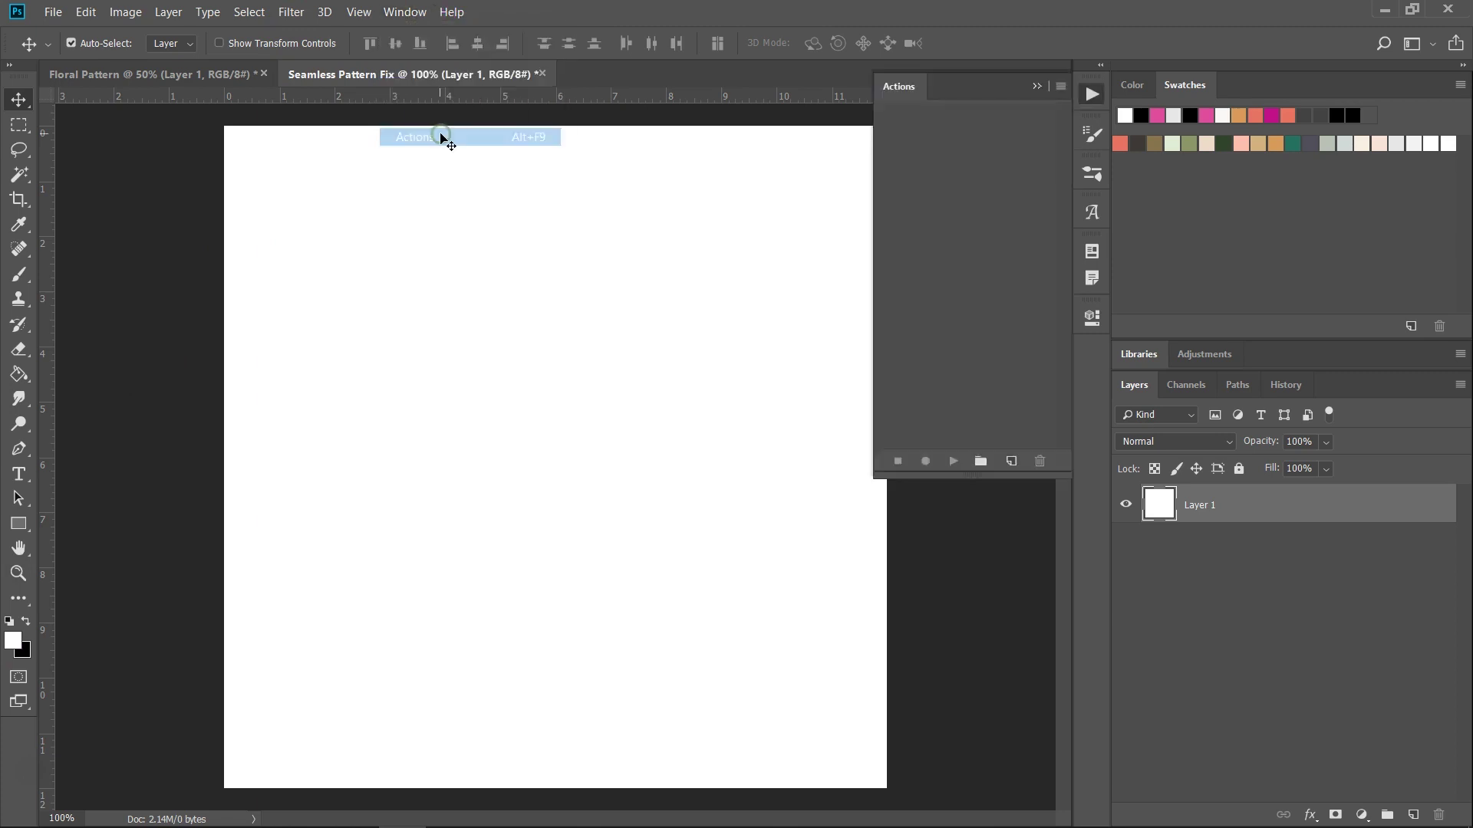
pyautogui.click(925, 145)
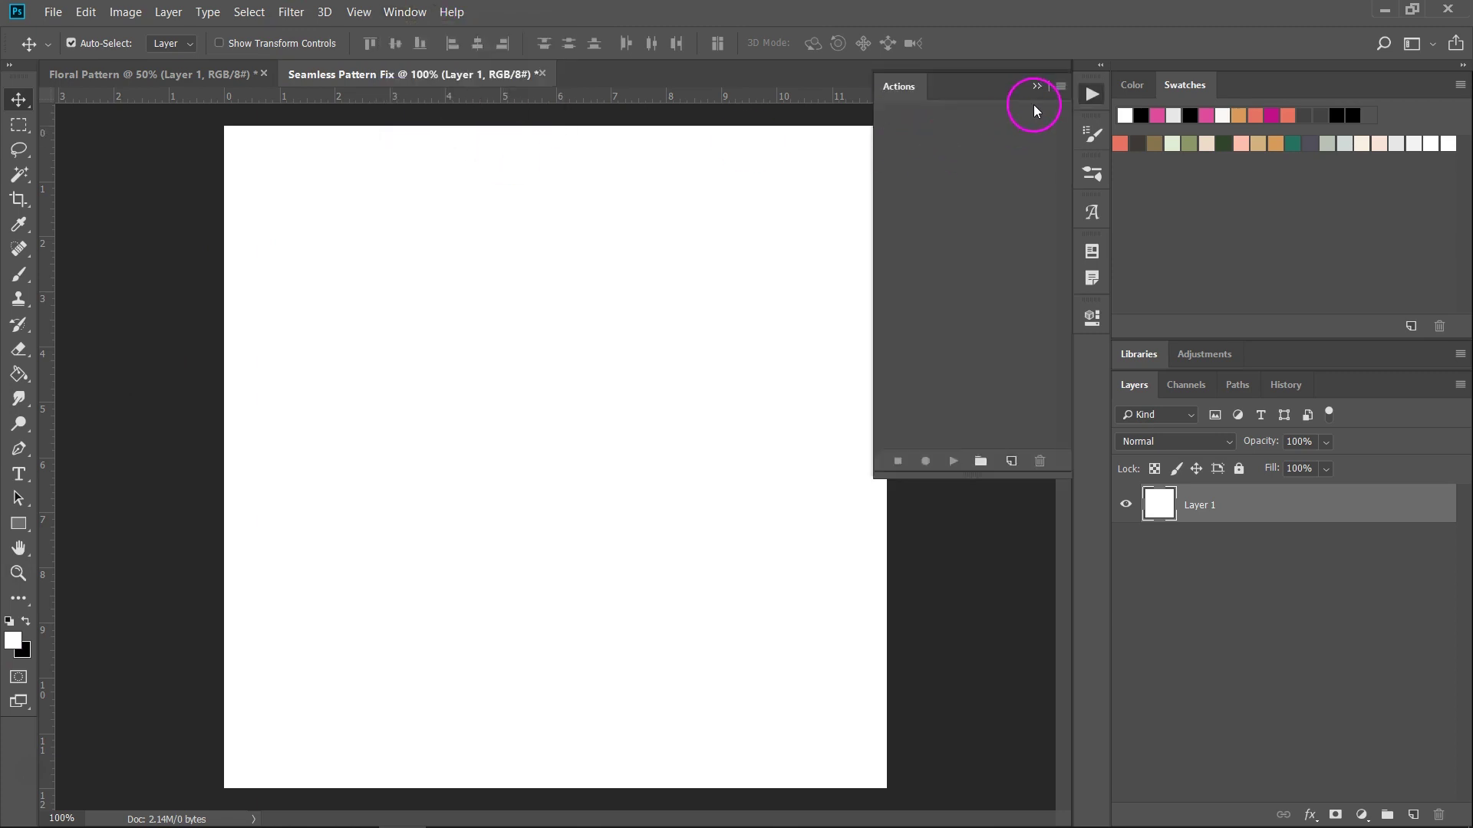
pyautogui.click(1059, 87)
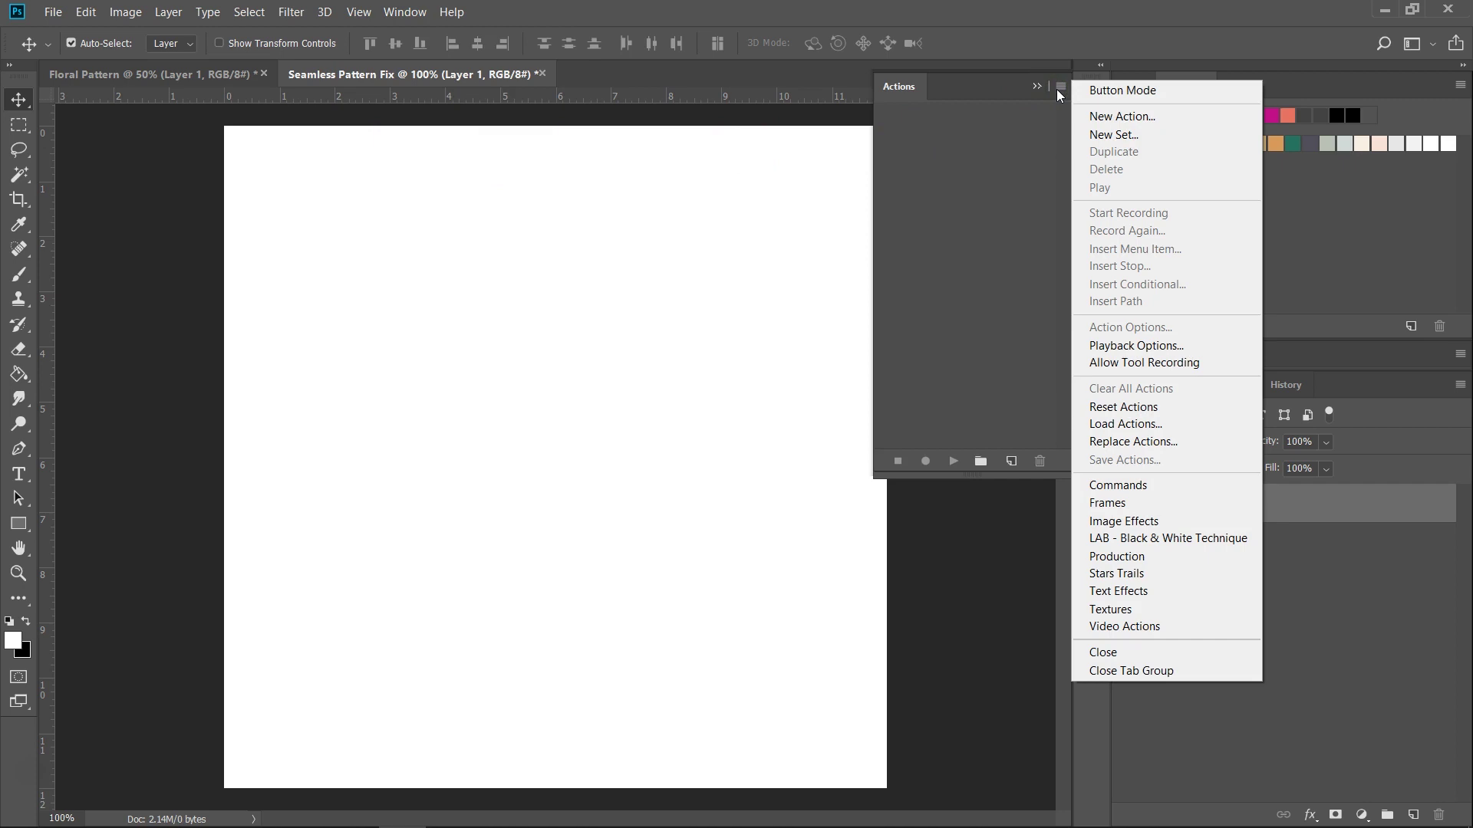
pyautogui.click(1104, 425)
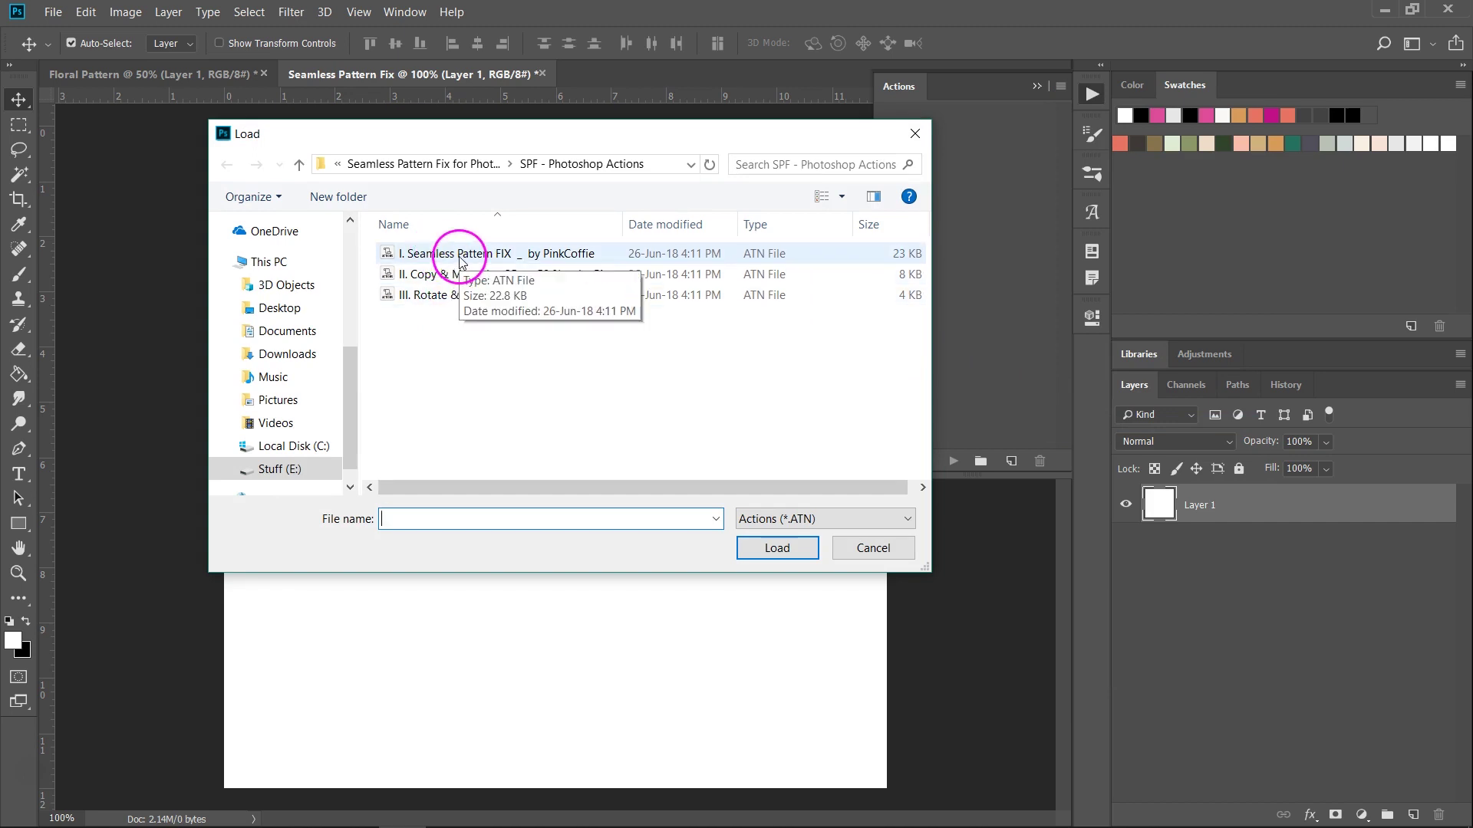
pyautogui.click(462, 261)
pyautogui.click(762, 548)
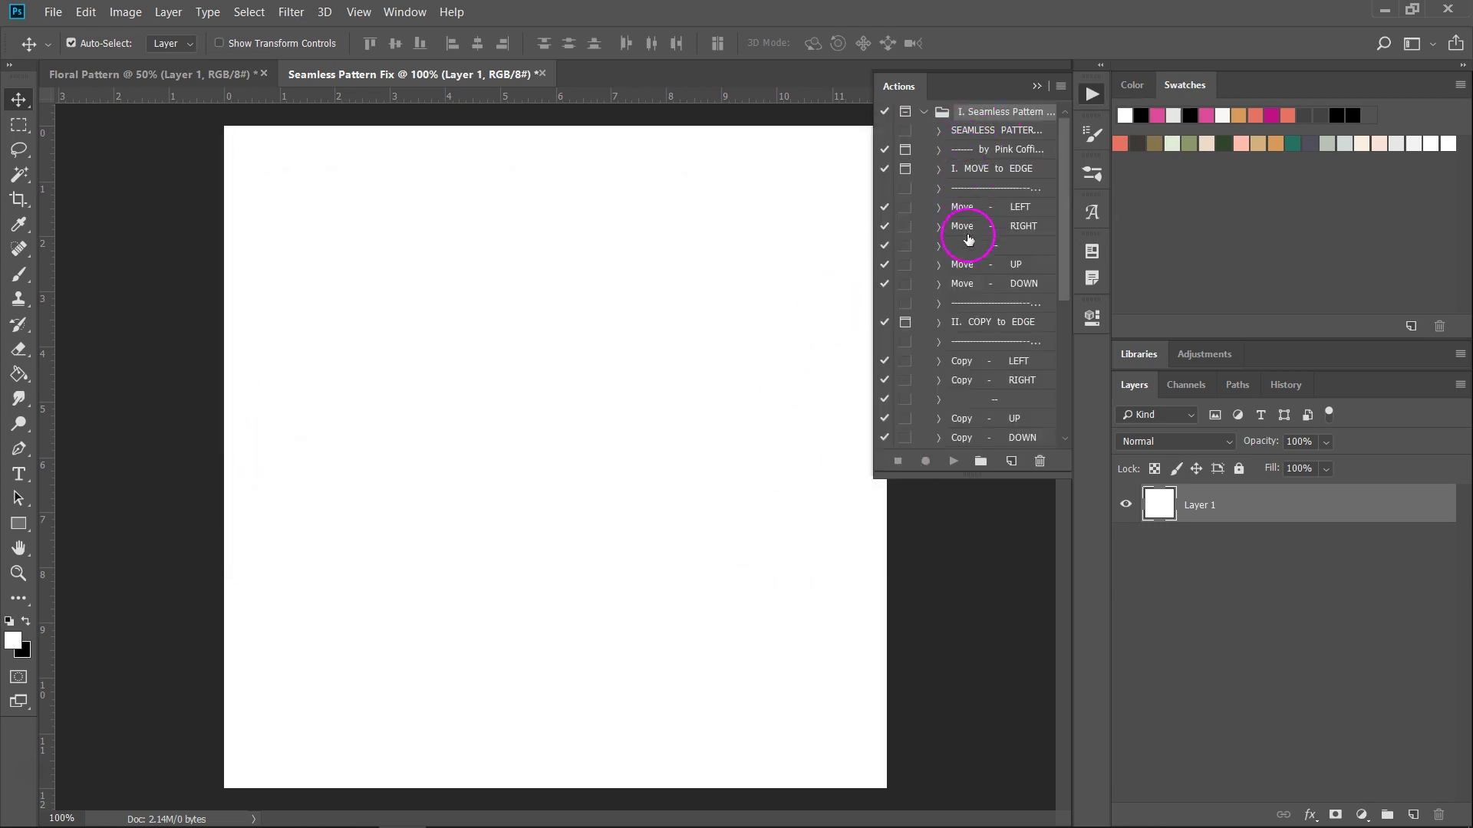
# Look through the loaded Seamless Pattern Fix actions and switch the Actions panel to Button Mode
pyautogui.scroll(-4, 951, 376)
pyautogui.scroll(4, 958, 361)
pyautogui.click(1061, 87)
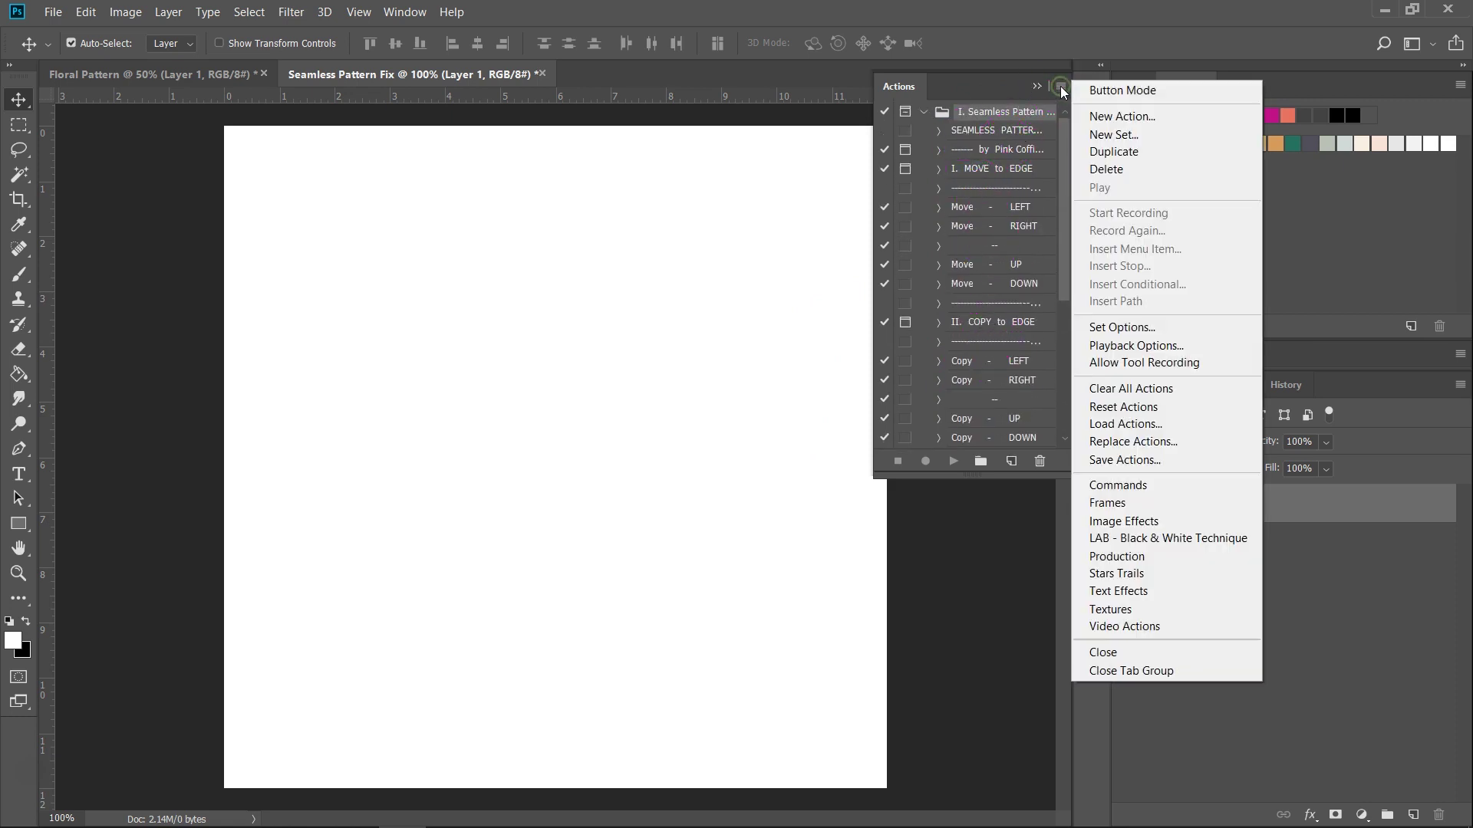
pyautogui.click(1174, 92)
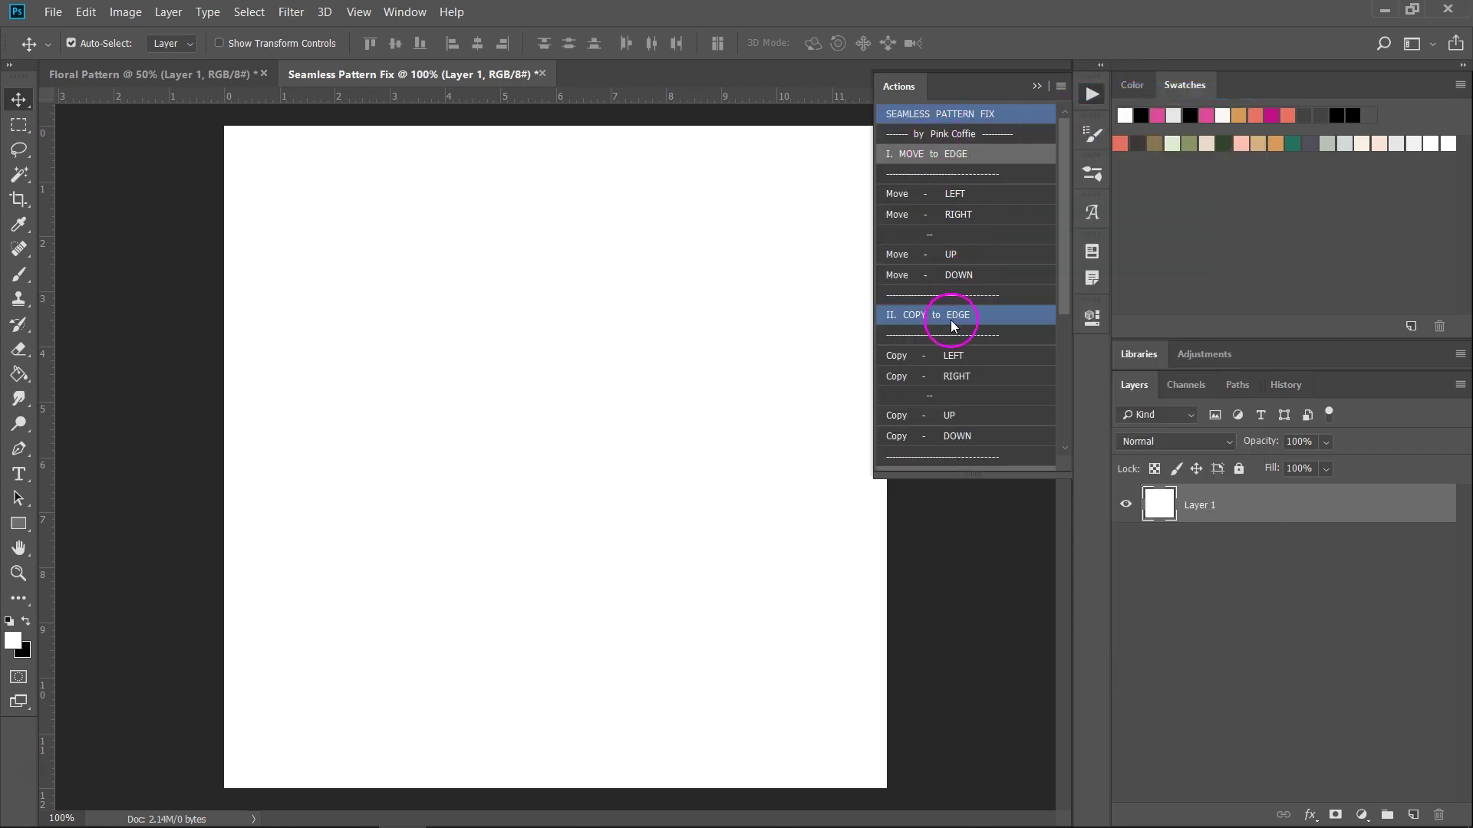
# Load the two remaining action sets, Copy & Move by 25 or 50 % and Rotate & Reflect
pyautogui.moveTo(1069, 184); pyautogui.dragTo(1071, 140)
pyautogui.click(1069, 95)
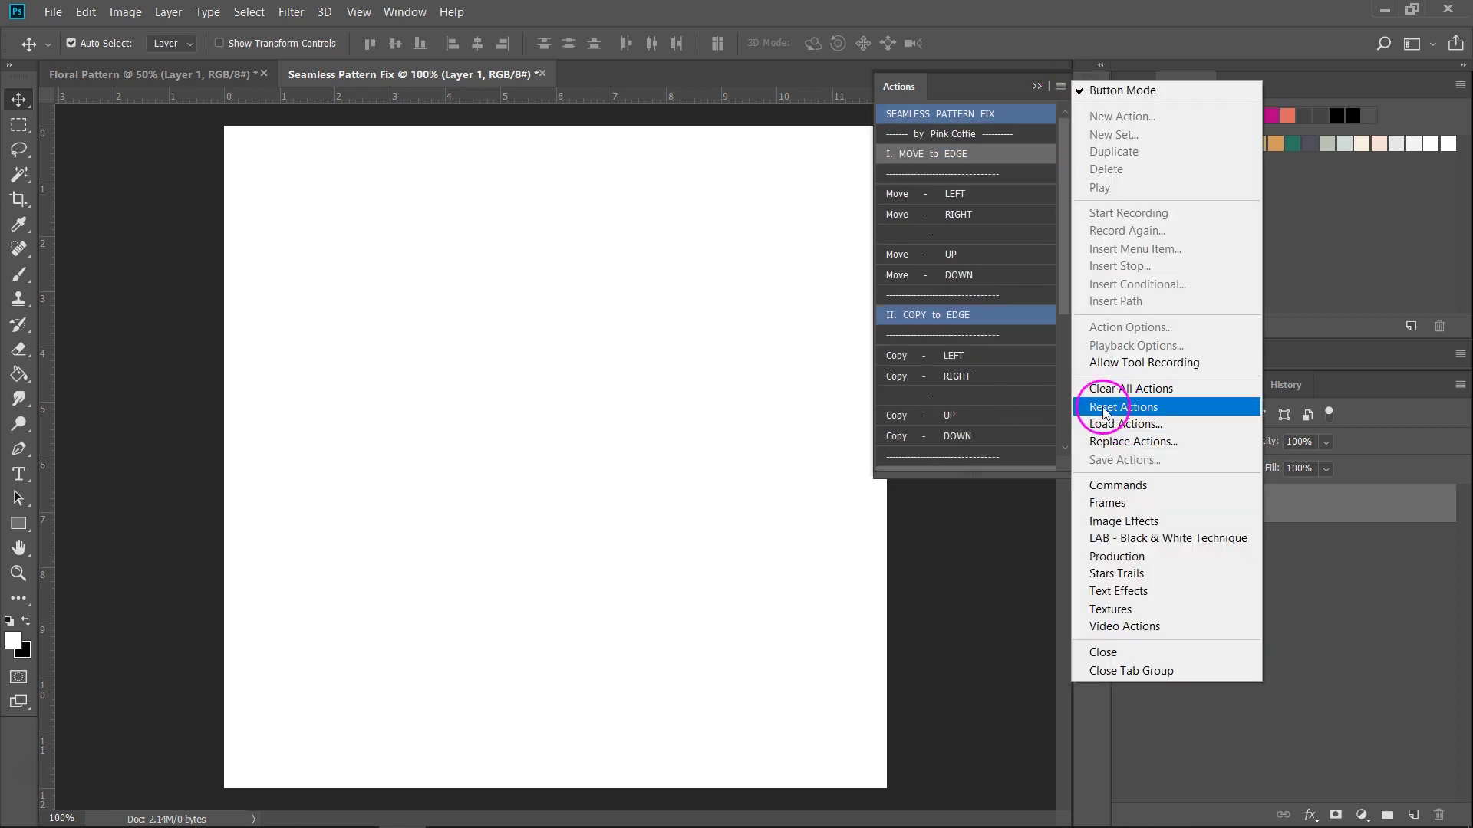
pyautogui.click(865, 395)
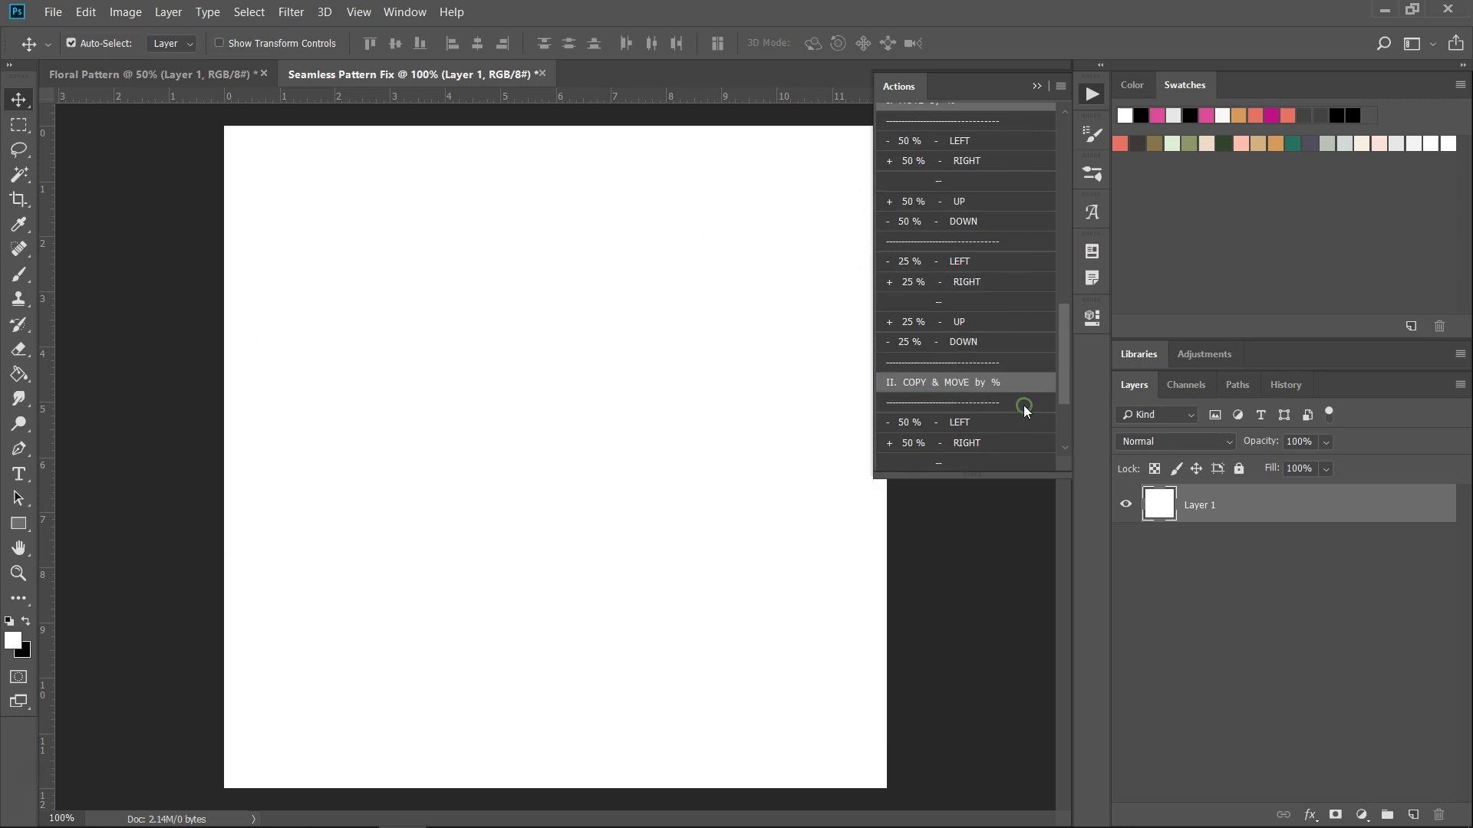
pyautogui.click(1061, 86)
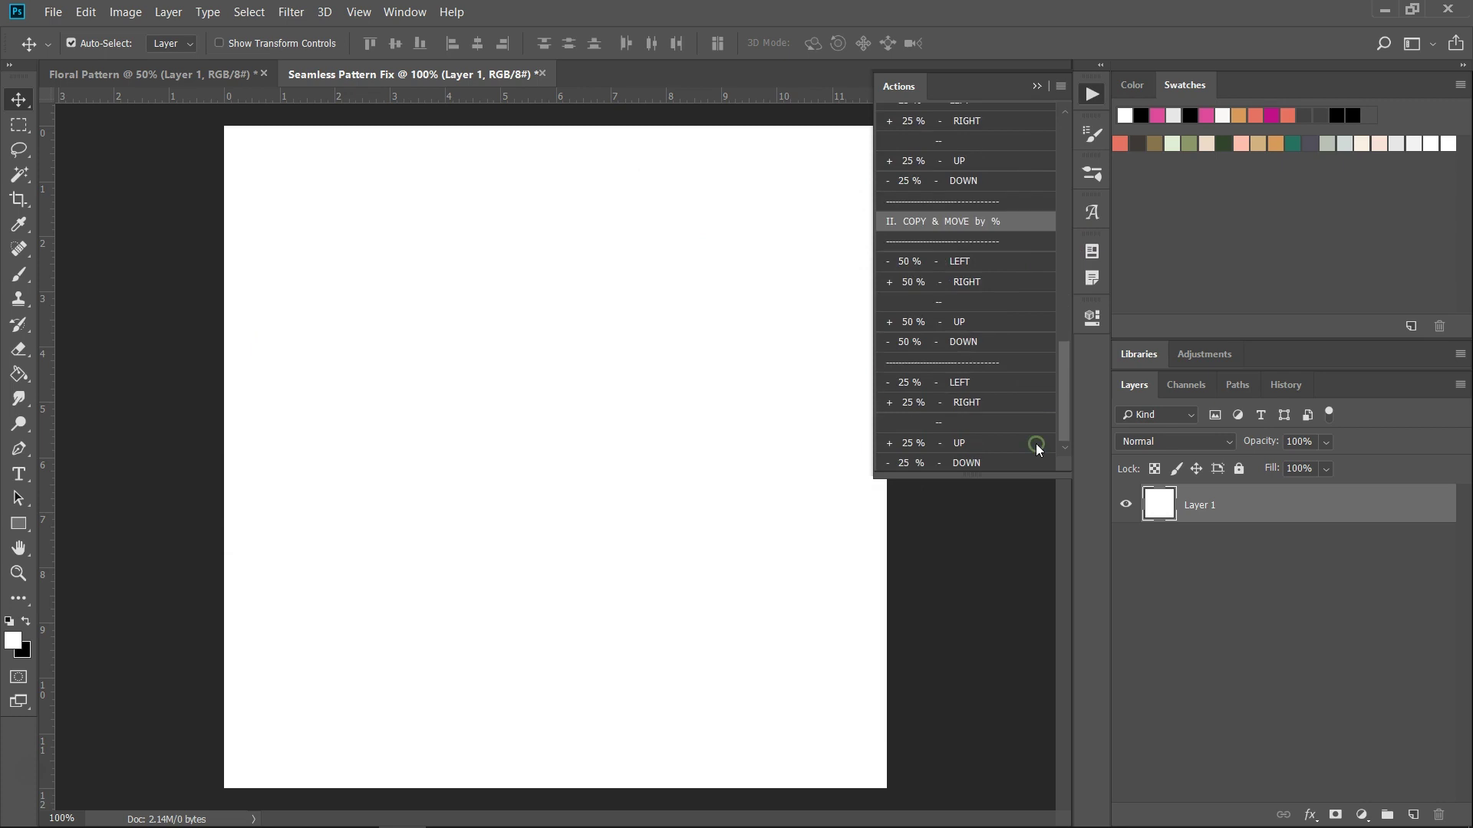
pyautogui.click(1112, 427)
pyautogui.doubleClick(510, 291)
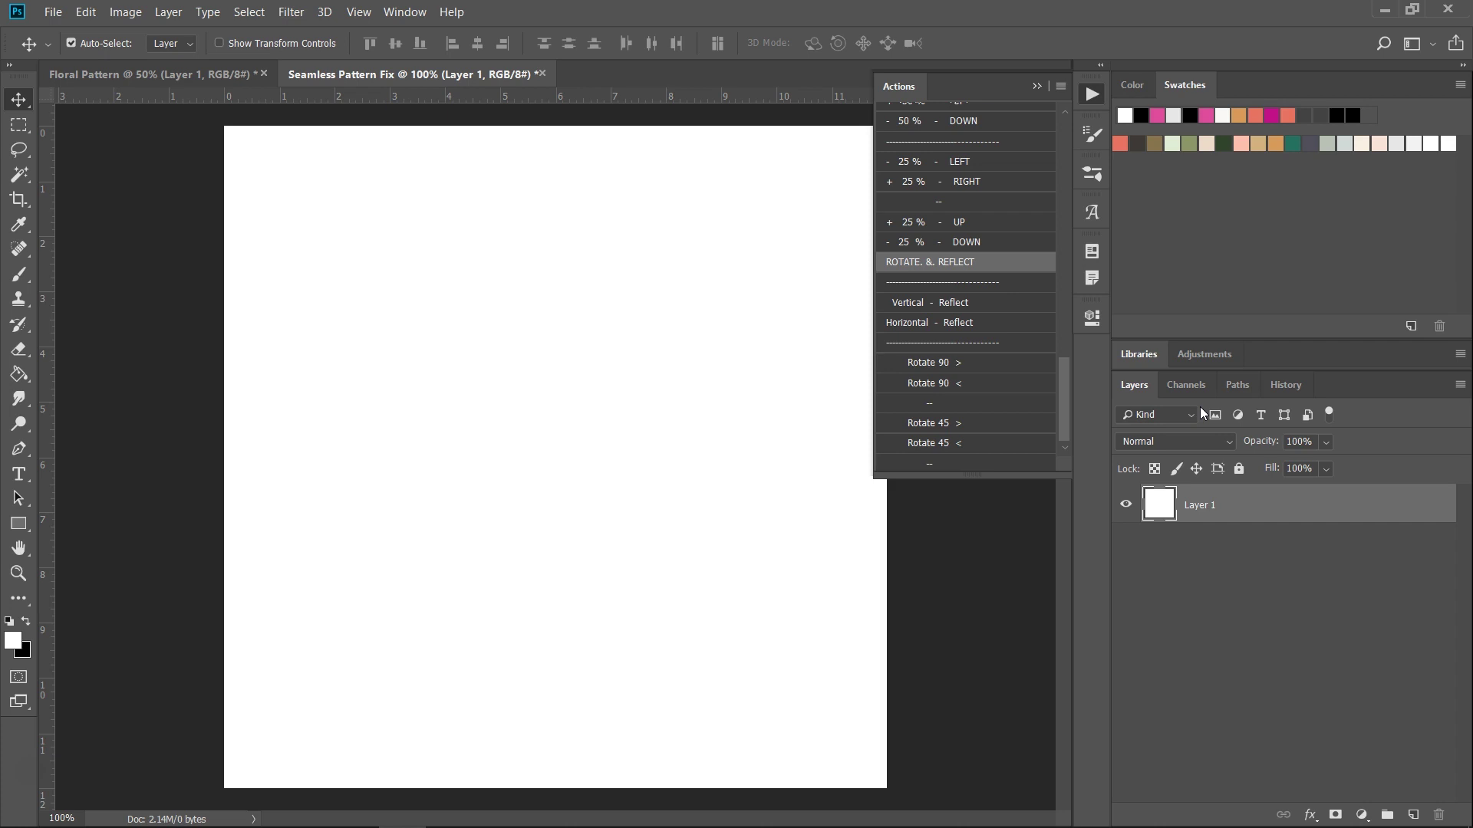
# Place the floral1 artwork from File Explorer in the middle of the blank canvas, scaled to 46.49%
pyautogui.click(197, 807)
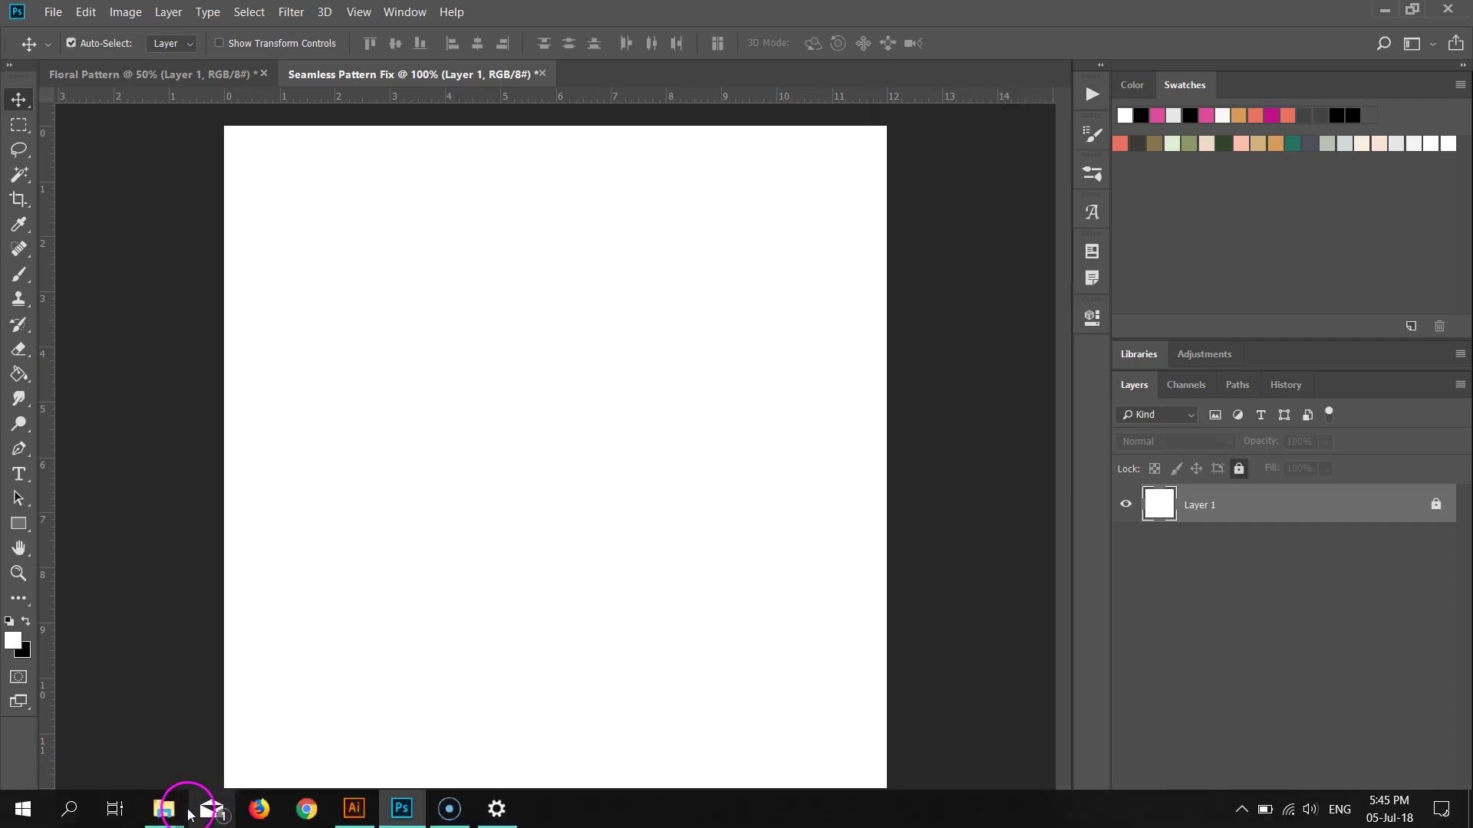
pyautogui.click(250, 739)
pyautogui.moveTo(219, 166); pyautogui.dragTo(568, 444)
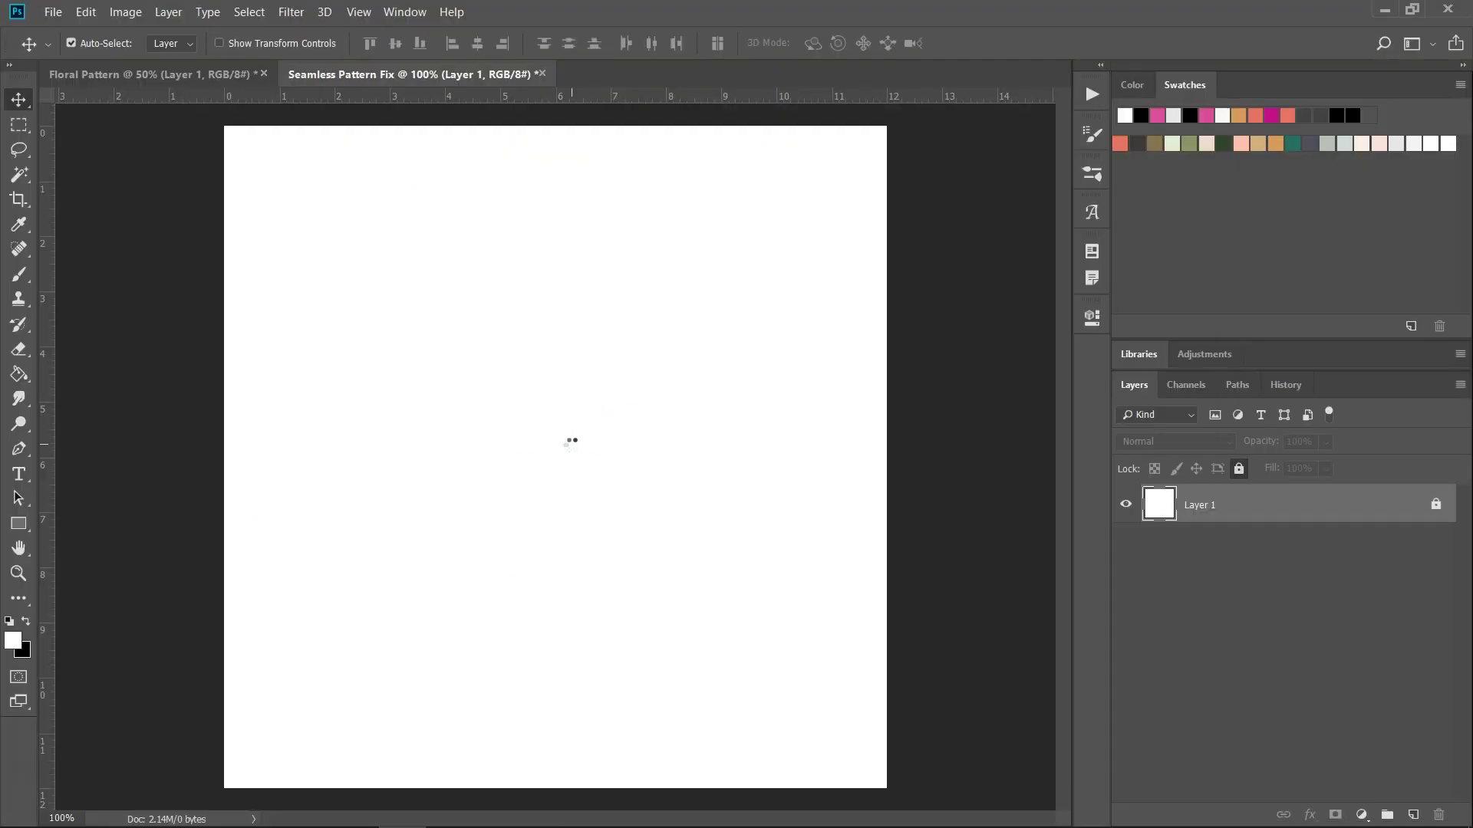
pyautogui.moveTo(881, 124); pyautogui.dragTo(623, 479)
pyautogui.moveTo(414, 551); pyautogui.dragTo(565, 409)
pyautogui.doubleClick(724, 302)
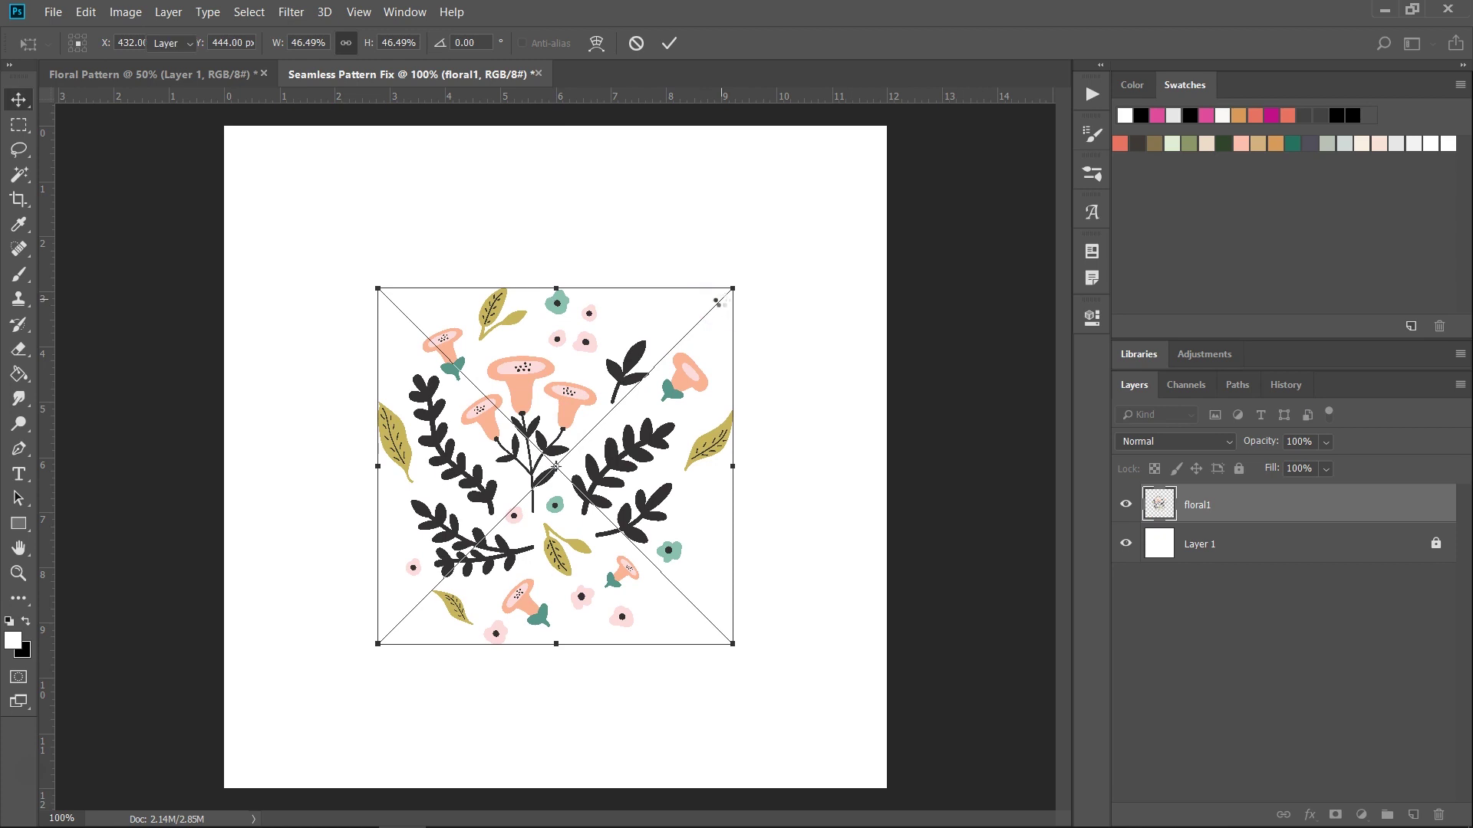
pyautogui.click(691, 388)
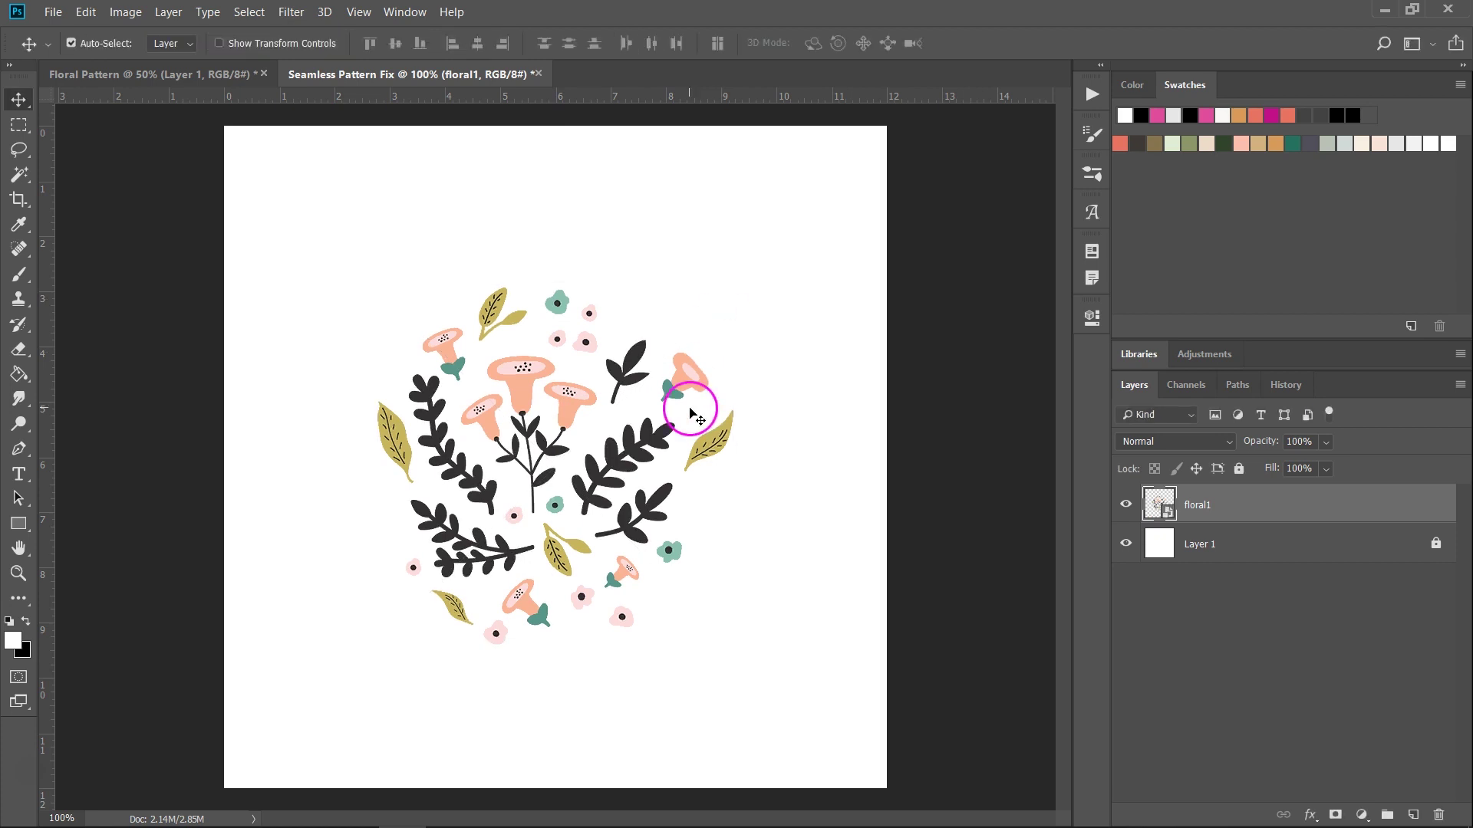
# View the finished Floral Pattern document for reference and return to the Seamless Pattern Fix document
pyautogui.click(125, 73)
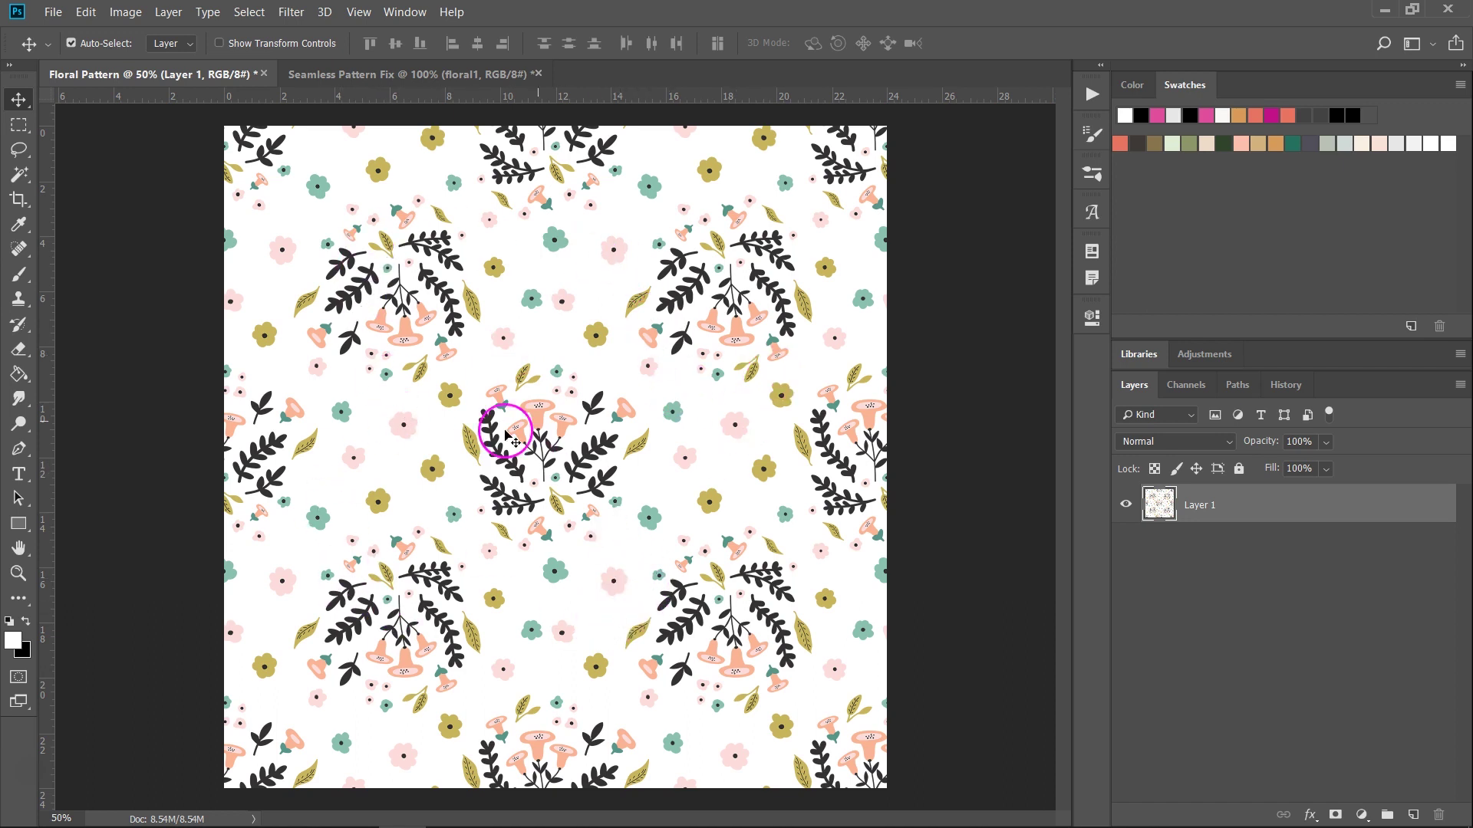
pyautogui.click(347, 76)
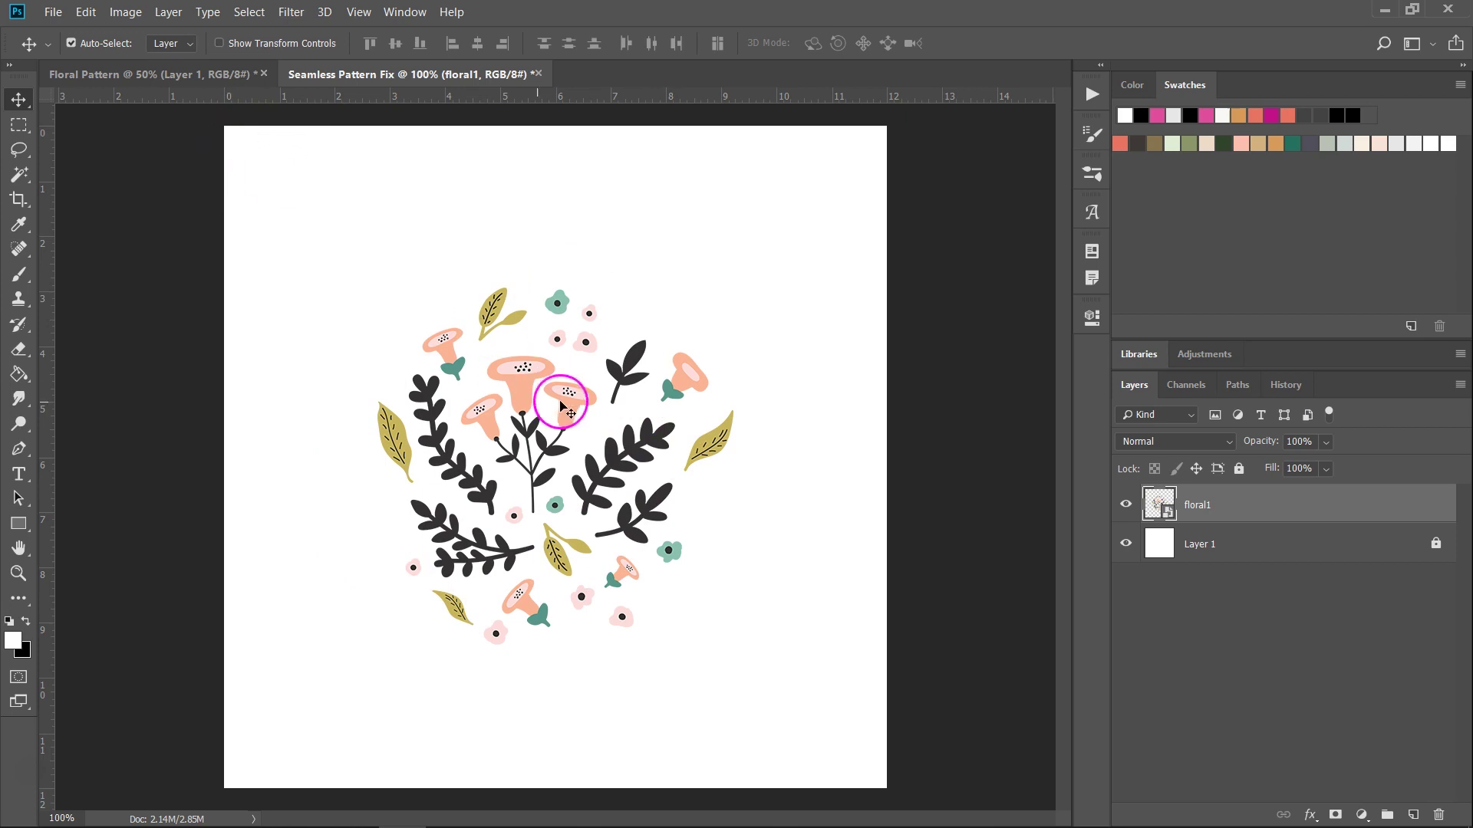
# Run the actions that copy the floral1 layer 50% to the left and move that copy 50% up
pyautogui.click(1091, 95)
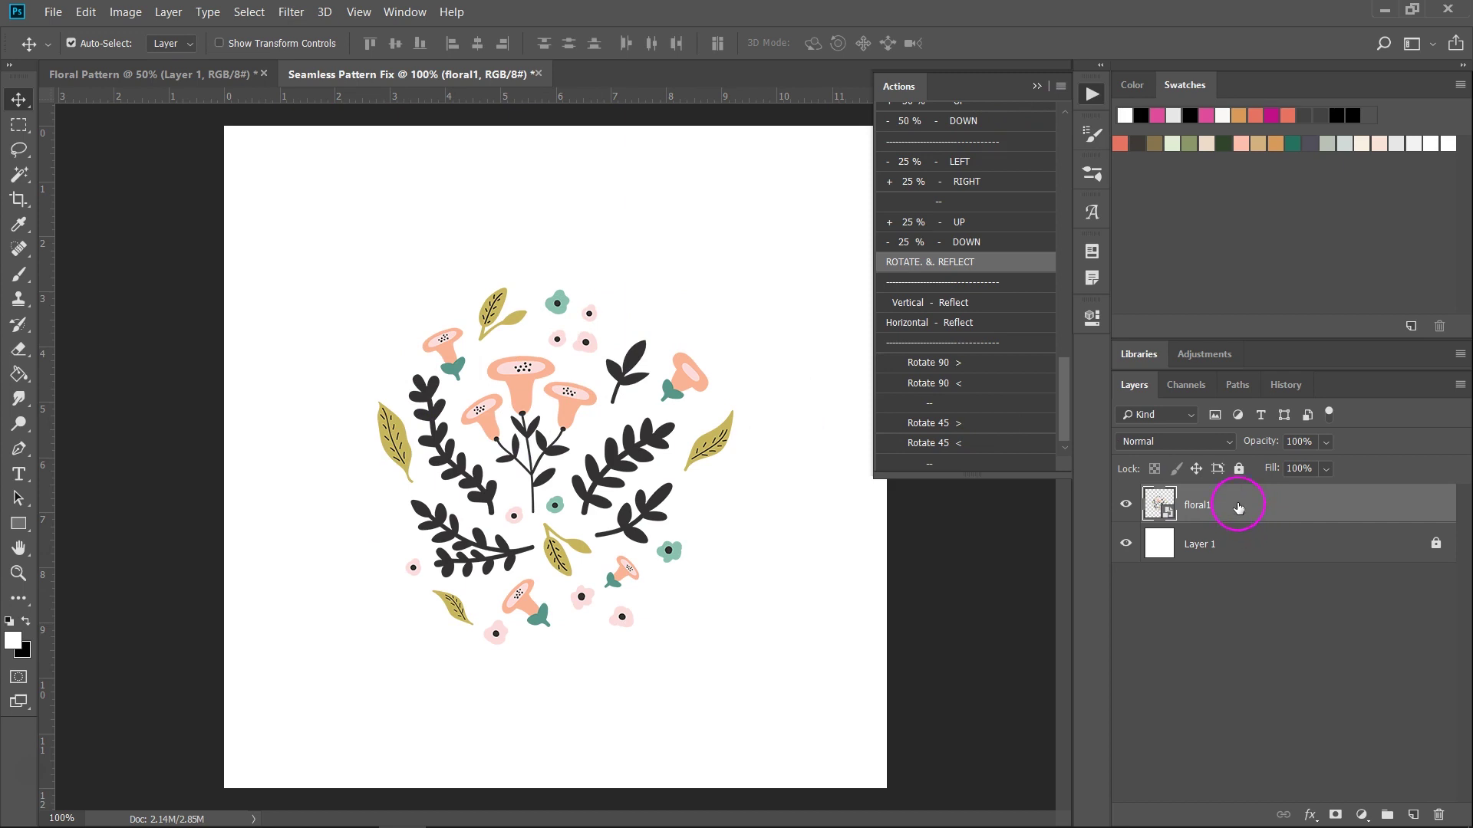
pyautogui.moveTo(1054, 388); pyautogui.dragTo(1090, 253)
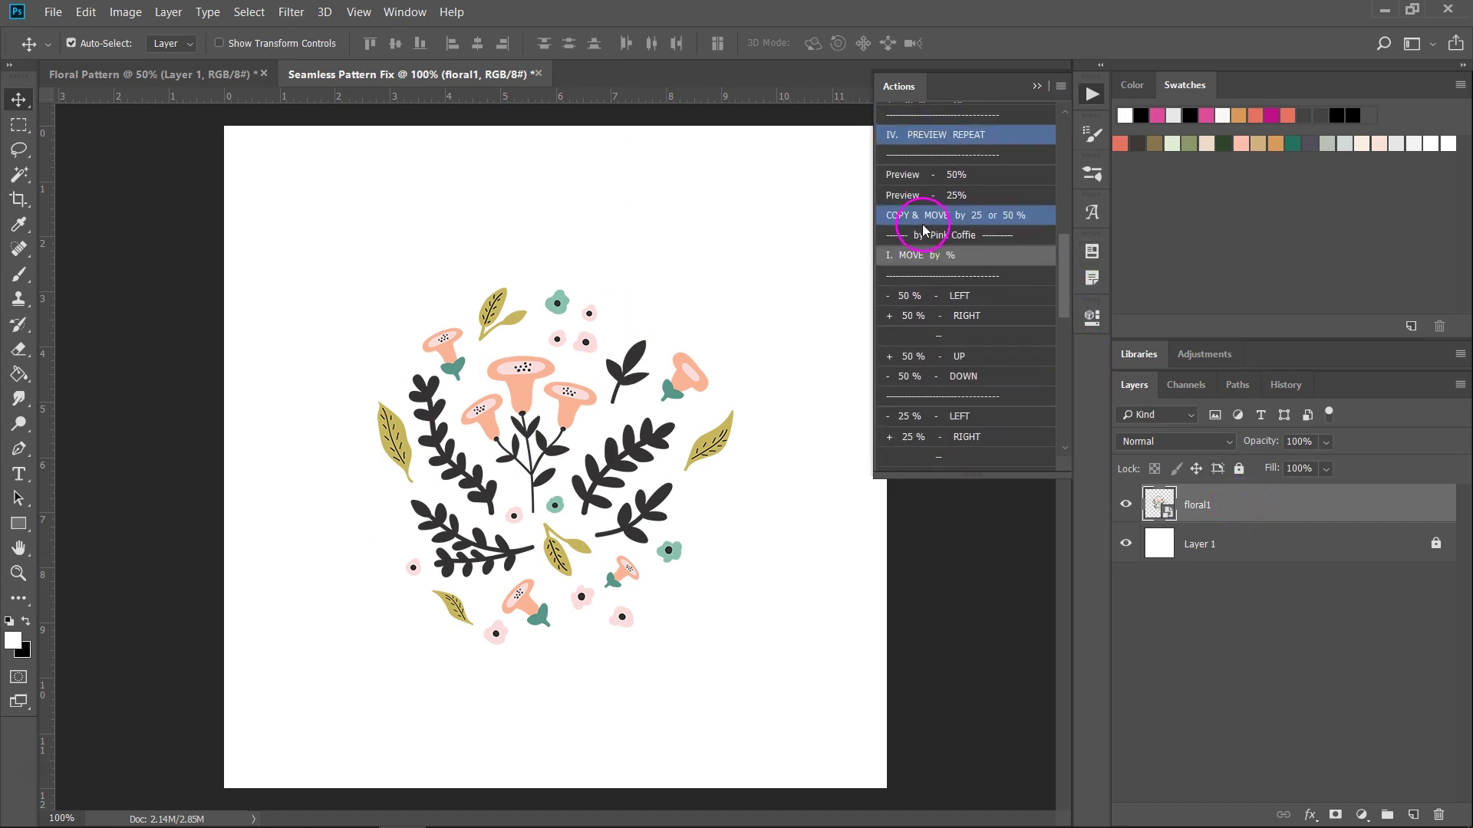
pyautogui.moveTo(1061, 246); pyautogui.dragTo(1071, 319)
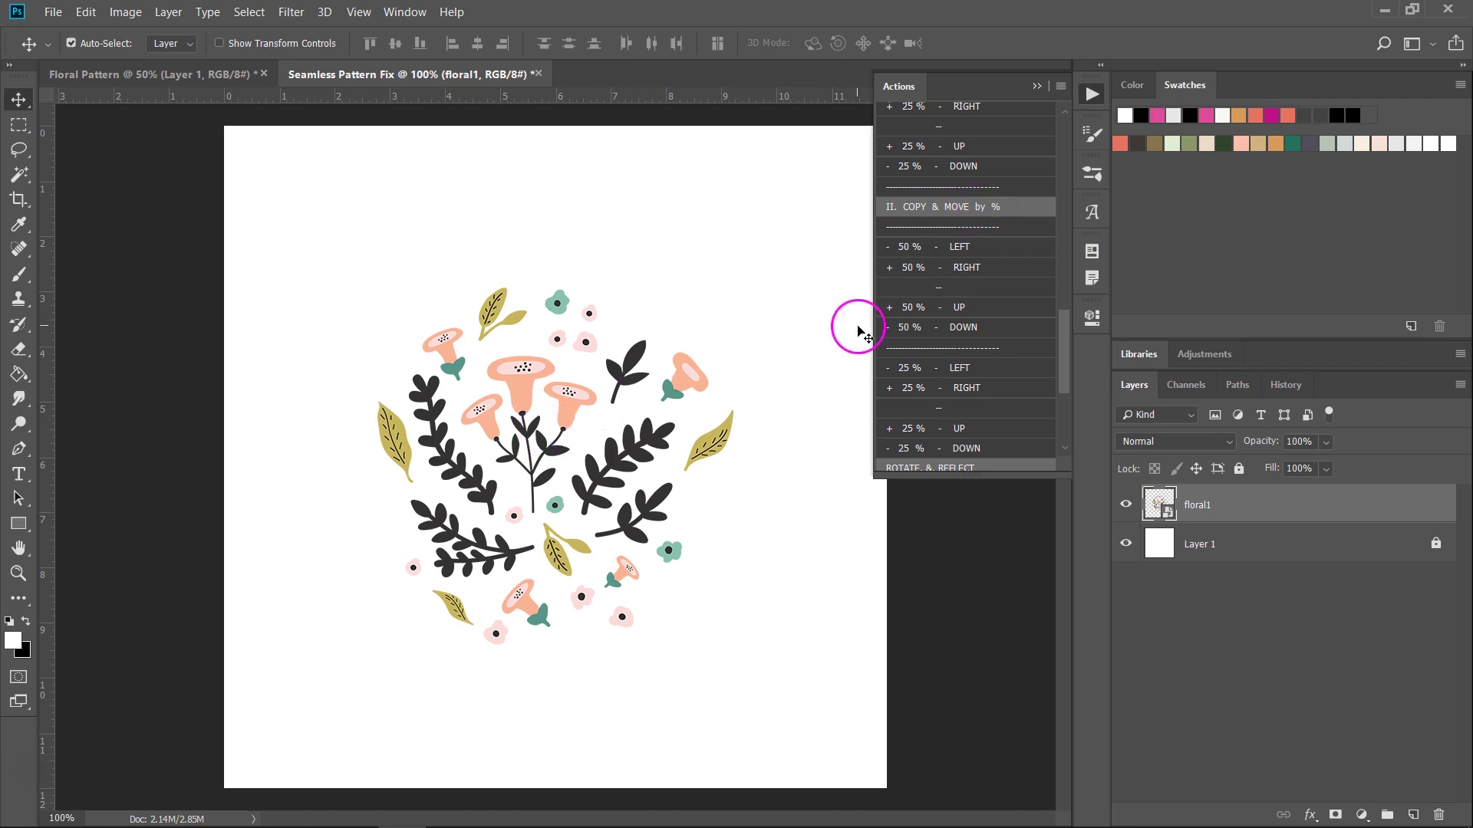
pyautogui.click(912, 245)
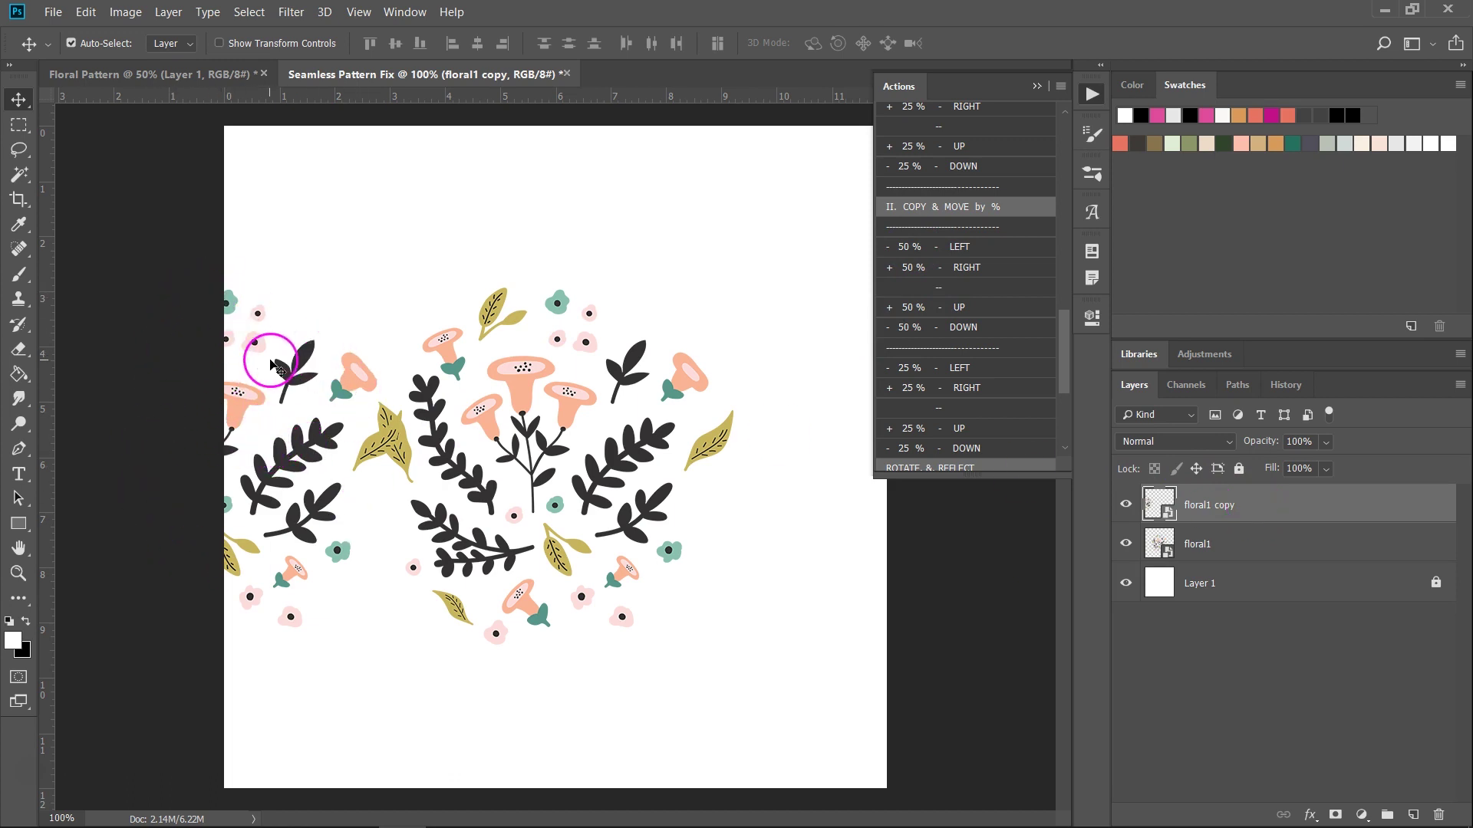
pyautogui.moveTo(1062, 329); pyautogui.dragTo(1073, 285)
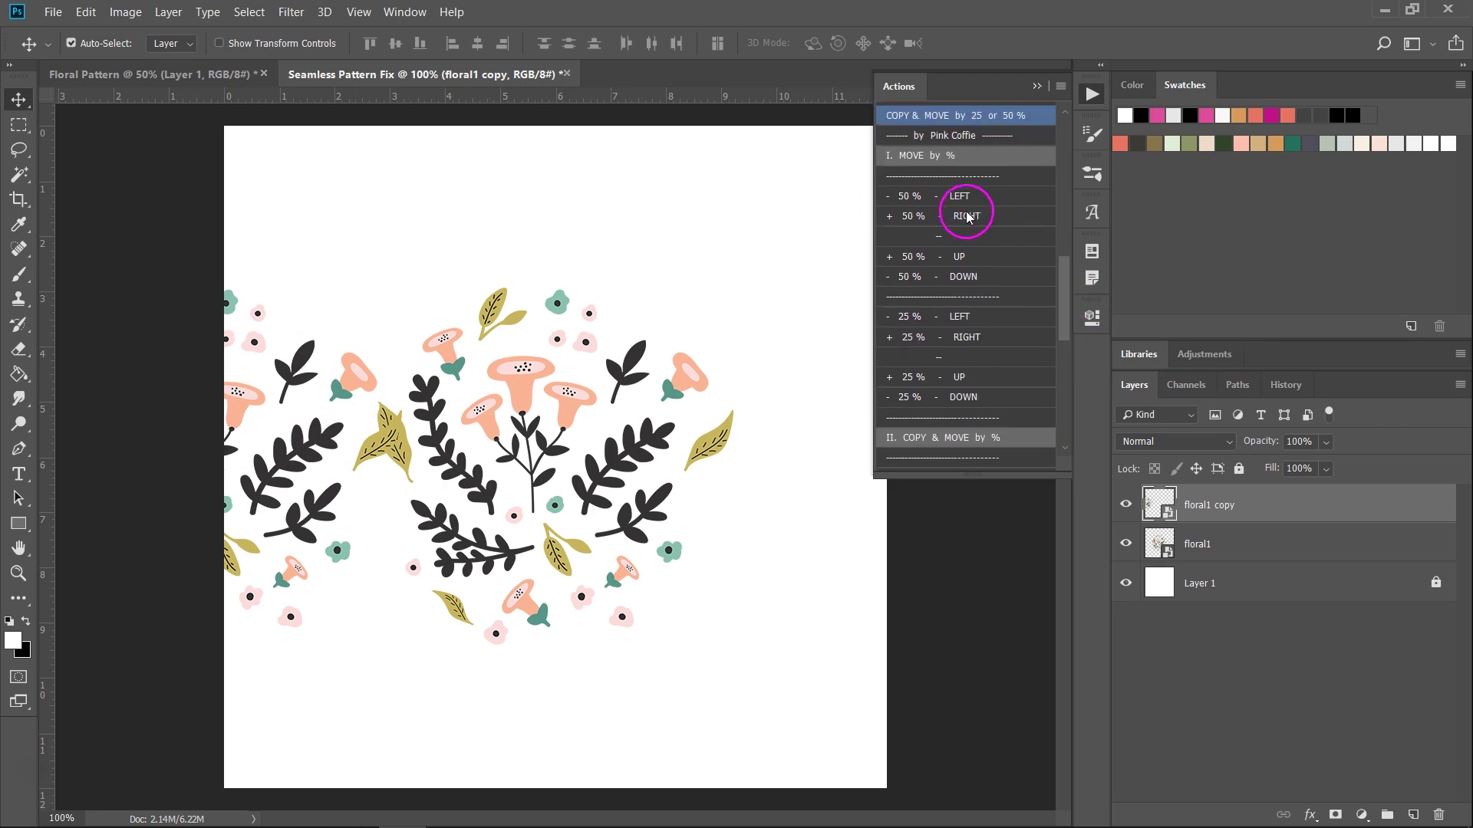
pyautogui.click(960, 265)
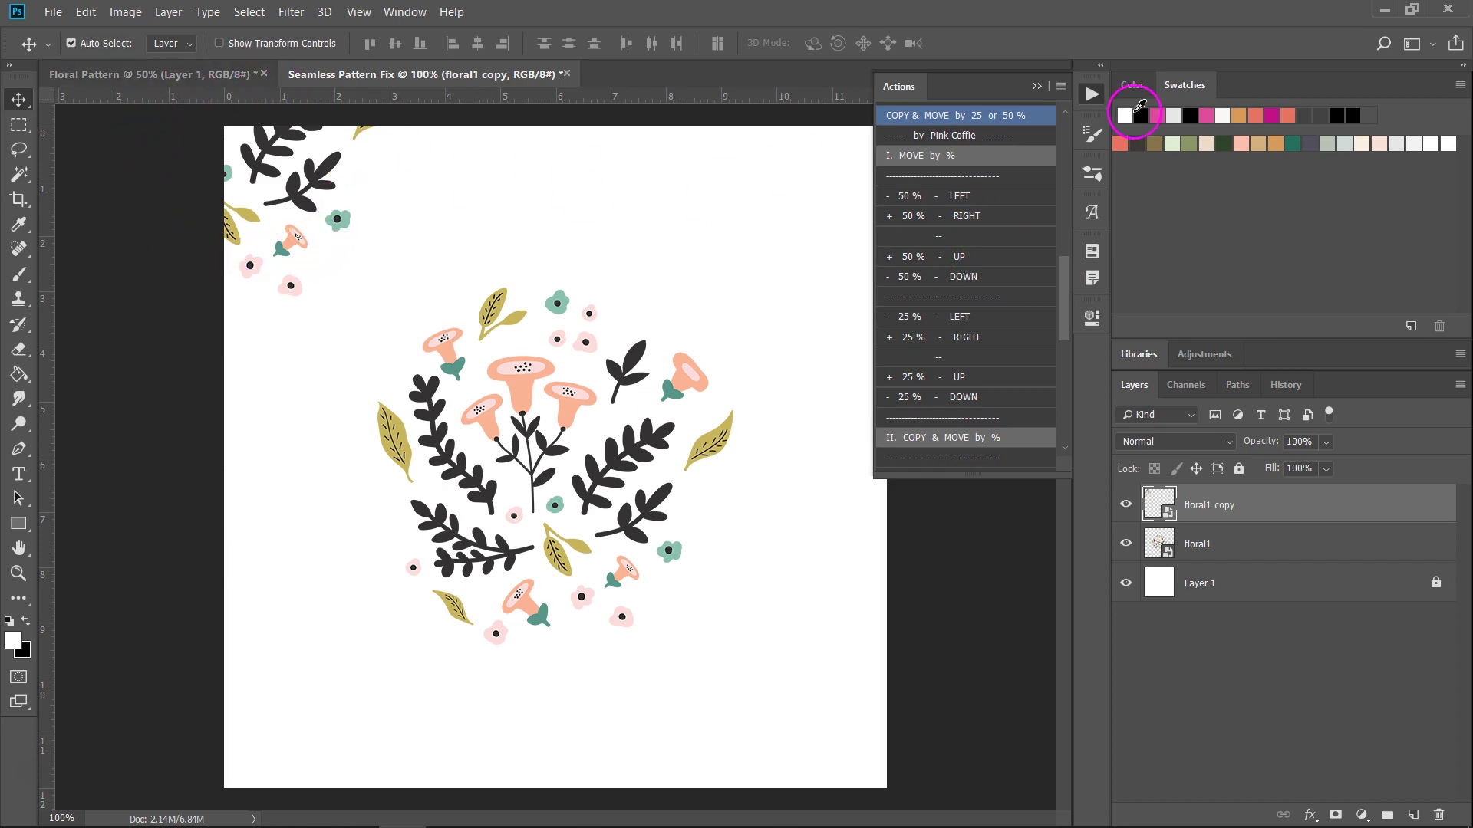
pyautogui.click(1092, 94)
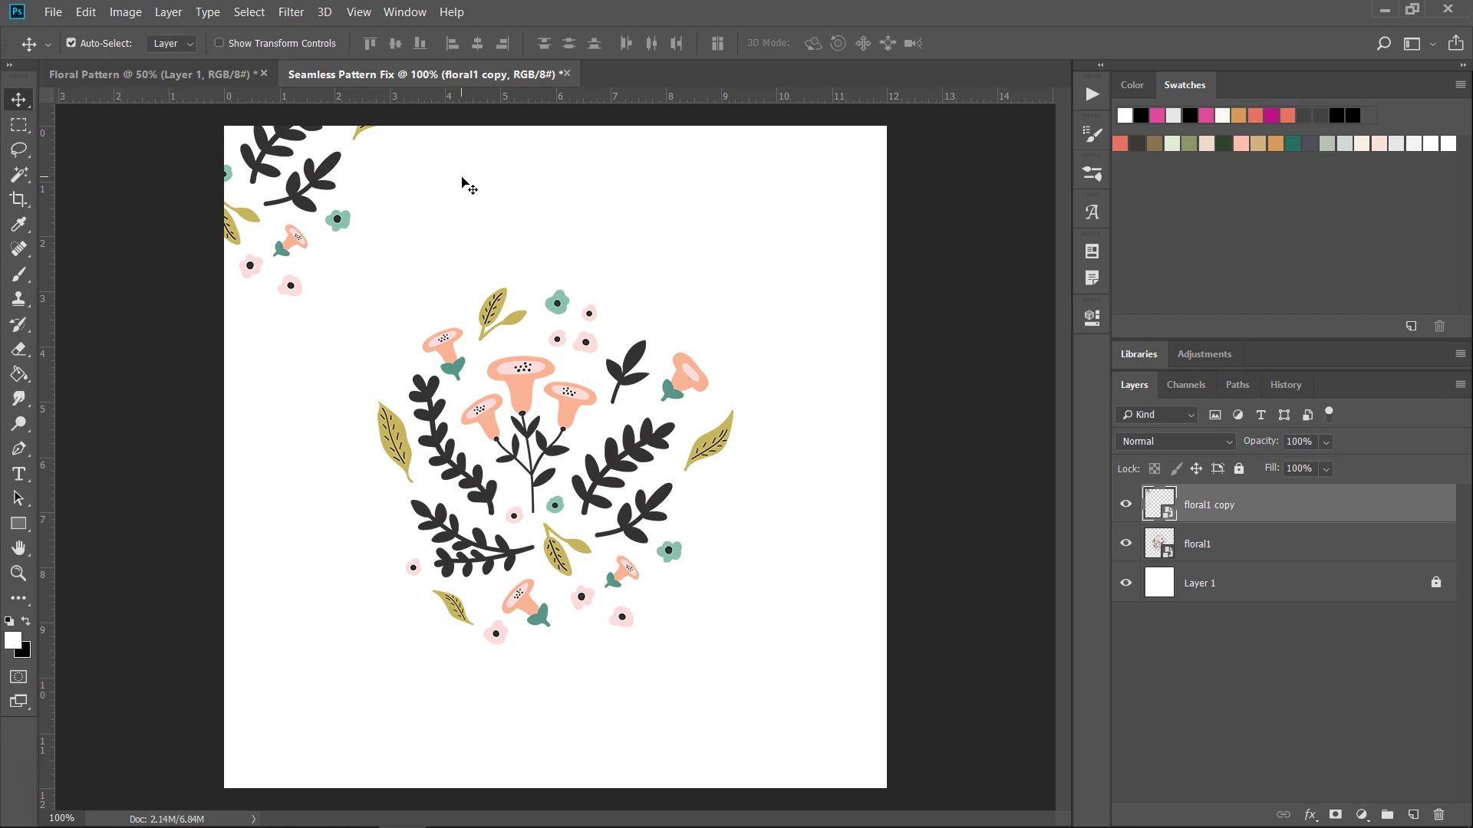
# Run the Copy to Edge action that copies the top-left corner floral to the right edge of the canvas
pyautogui.click(449, 175)
pyautogui.click(319, 175)
pyautogui.click(1096, 97)
pyautogui.moveTo(1065, 281); pyautogui.dragTo(1077, 117)
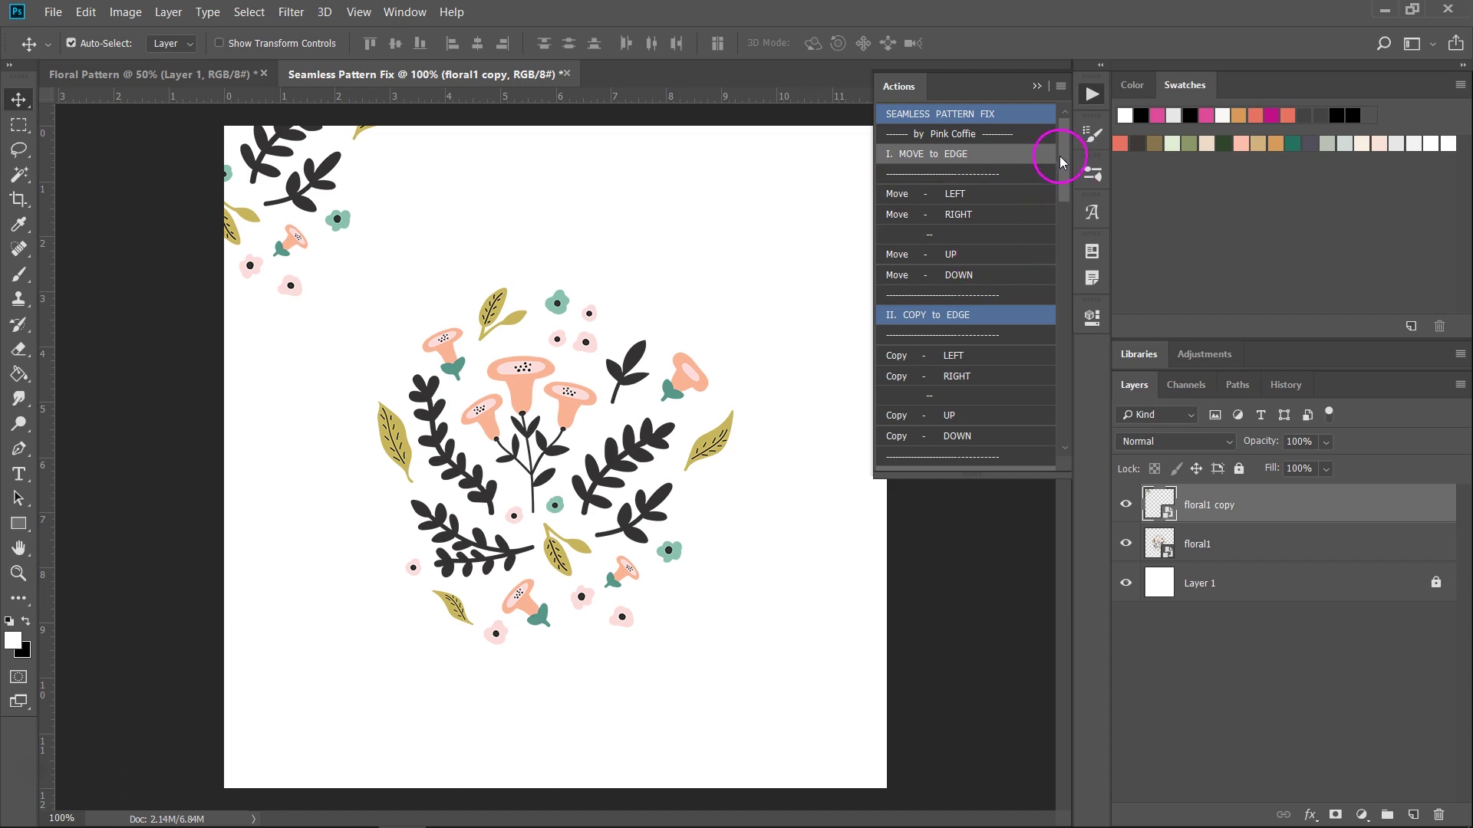
pyautogui.scroll(-3, 965, 181)
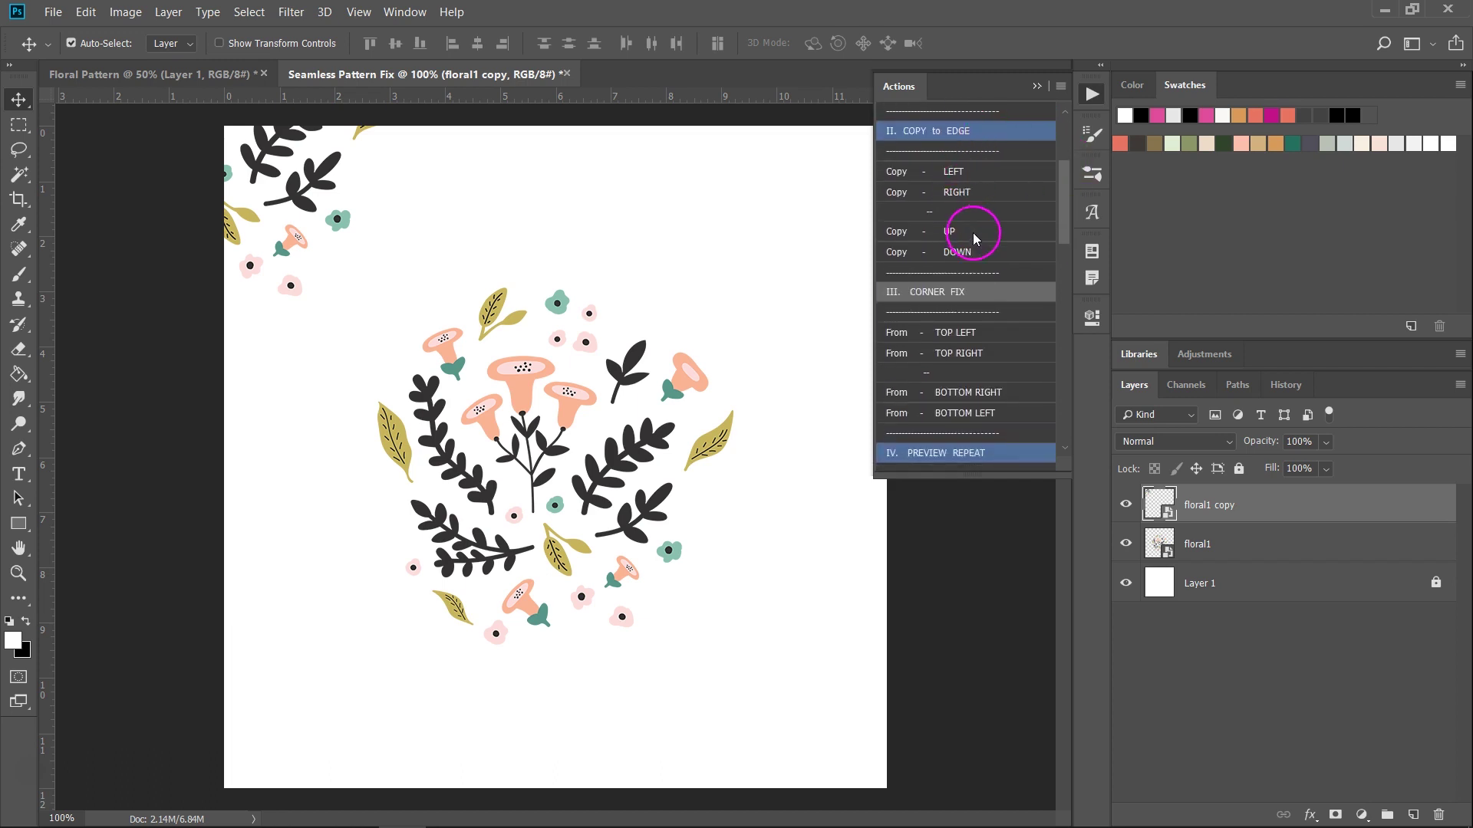
pyautogui.scroll(2, 1065, 215)
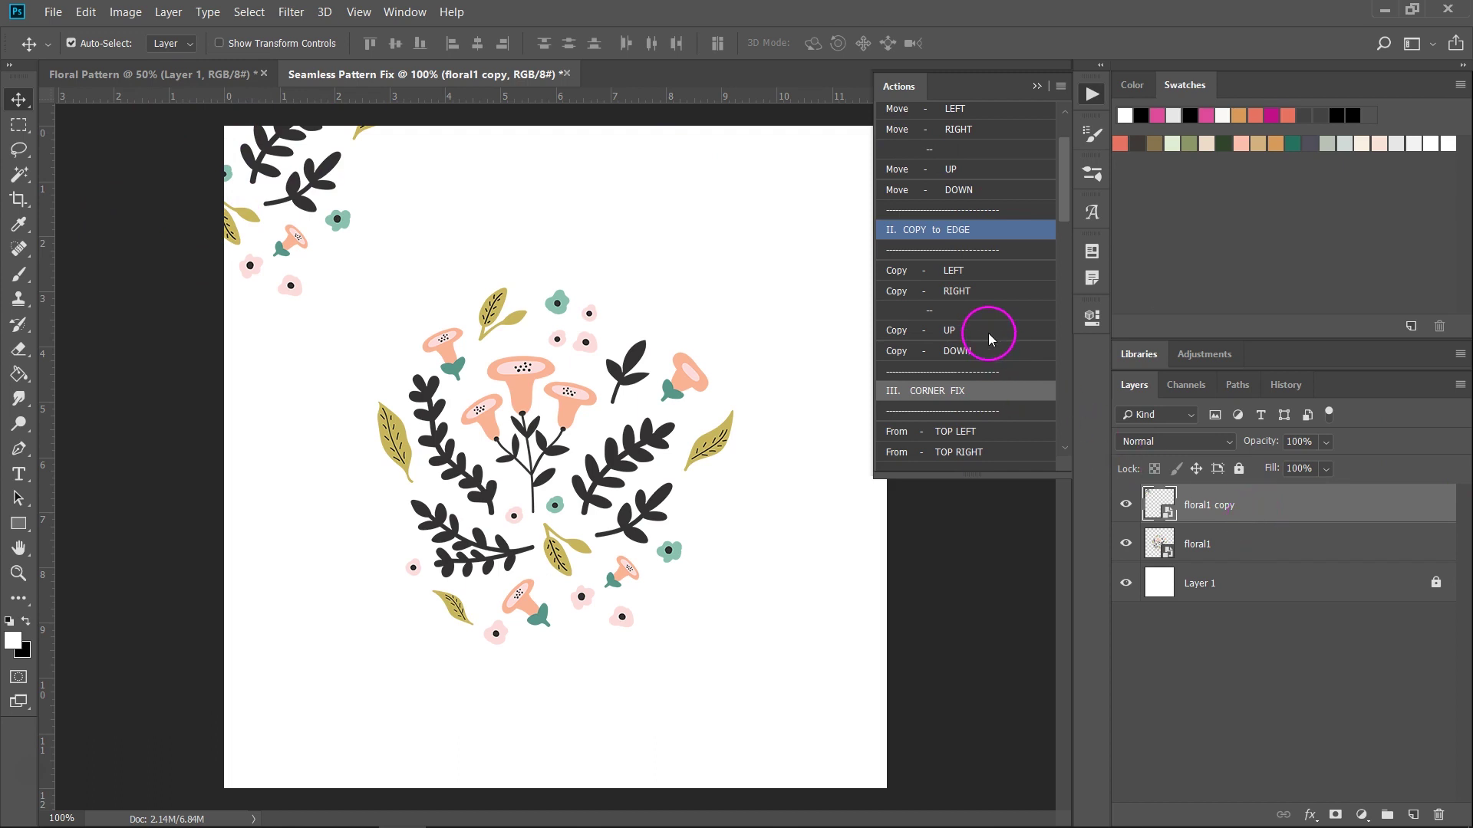
pyautogui.click(963, 295)
pyautogui.click(1054, 168)
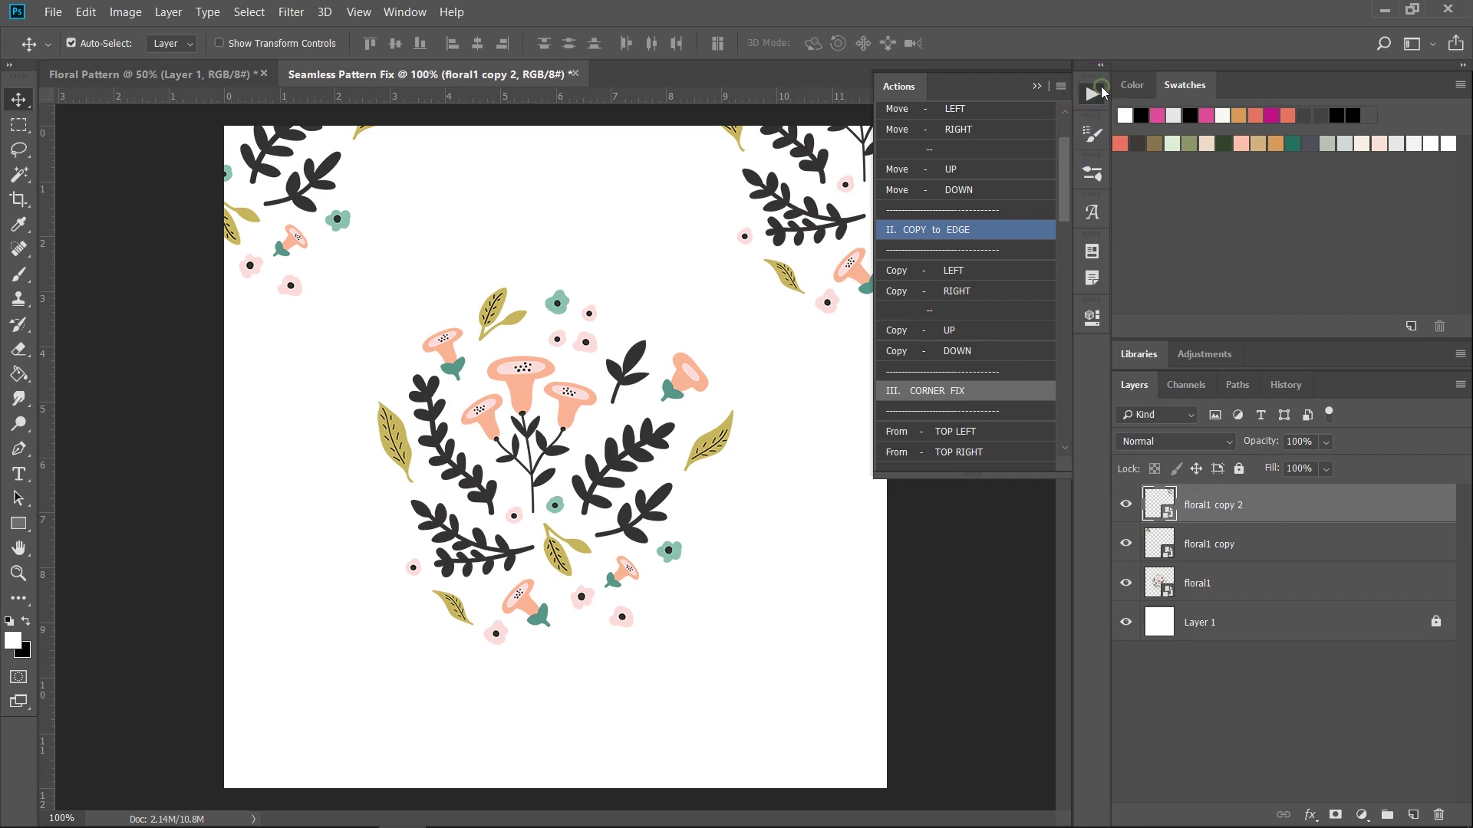
pyautogui.click(1101, 90)
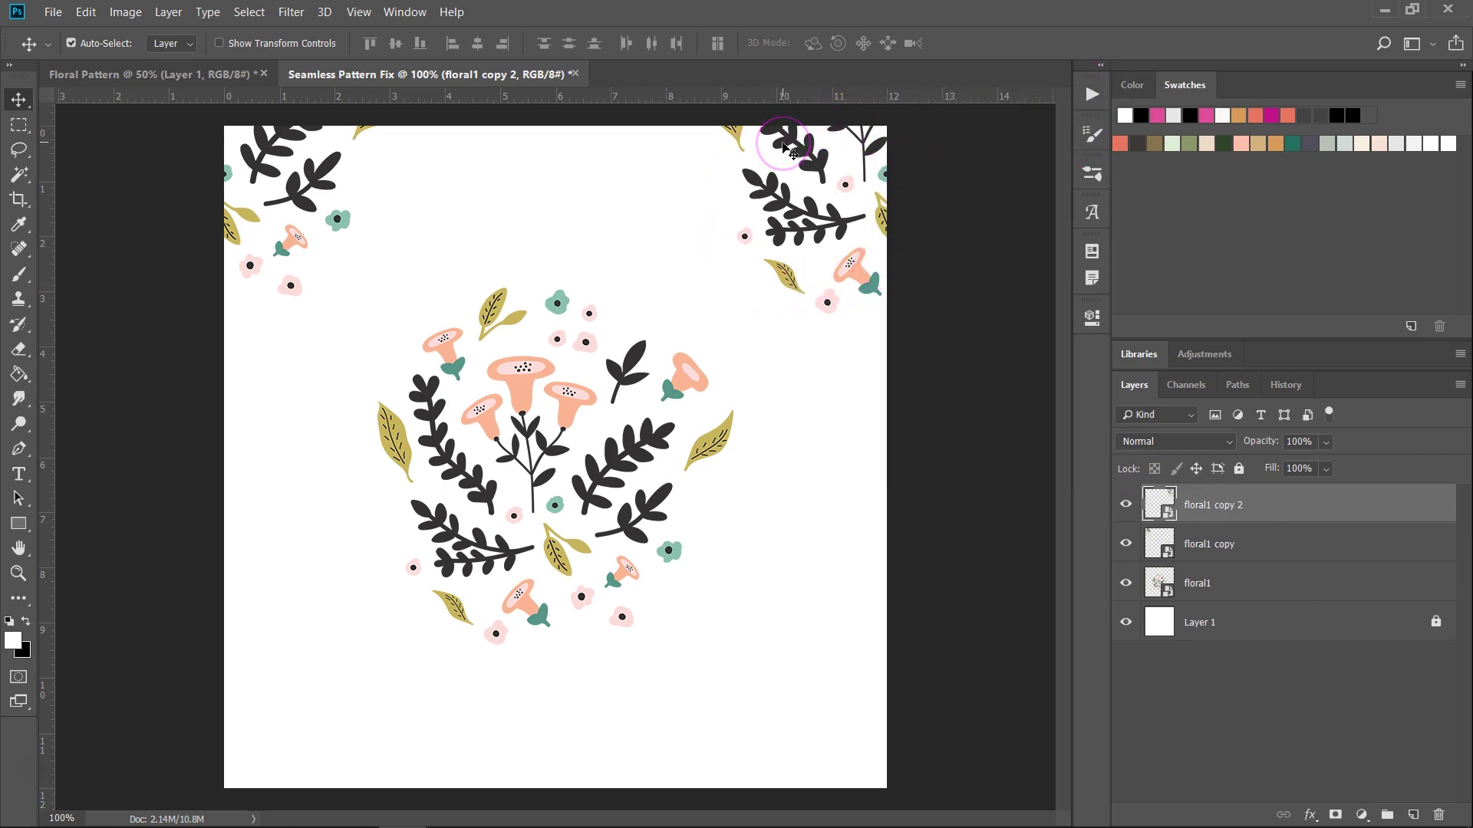
# Delete the floral1 copy 2 layer holding the floral at the top-right corner
pyautogui.moveTo(784, 146)
pyautogui.mouseDown()
pyautogui.moveTo(368, 164)
pyautogui.moveTo(324, 182)
pyautogui.mouseUp()
pyautogui.moveTo(1359, 485); pyautogui.dragTo(1358, 499)
pyautogui.moveTo(1377, 508); pyautogui.dragTo(1440, 814)
# Run the Corner Fix action from the top left to repeat the corner floral in all four corners
pyautogui.click(1092, 95)
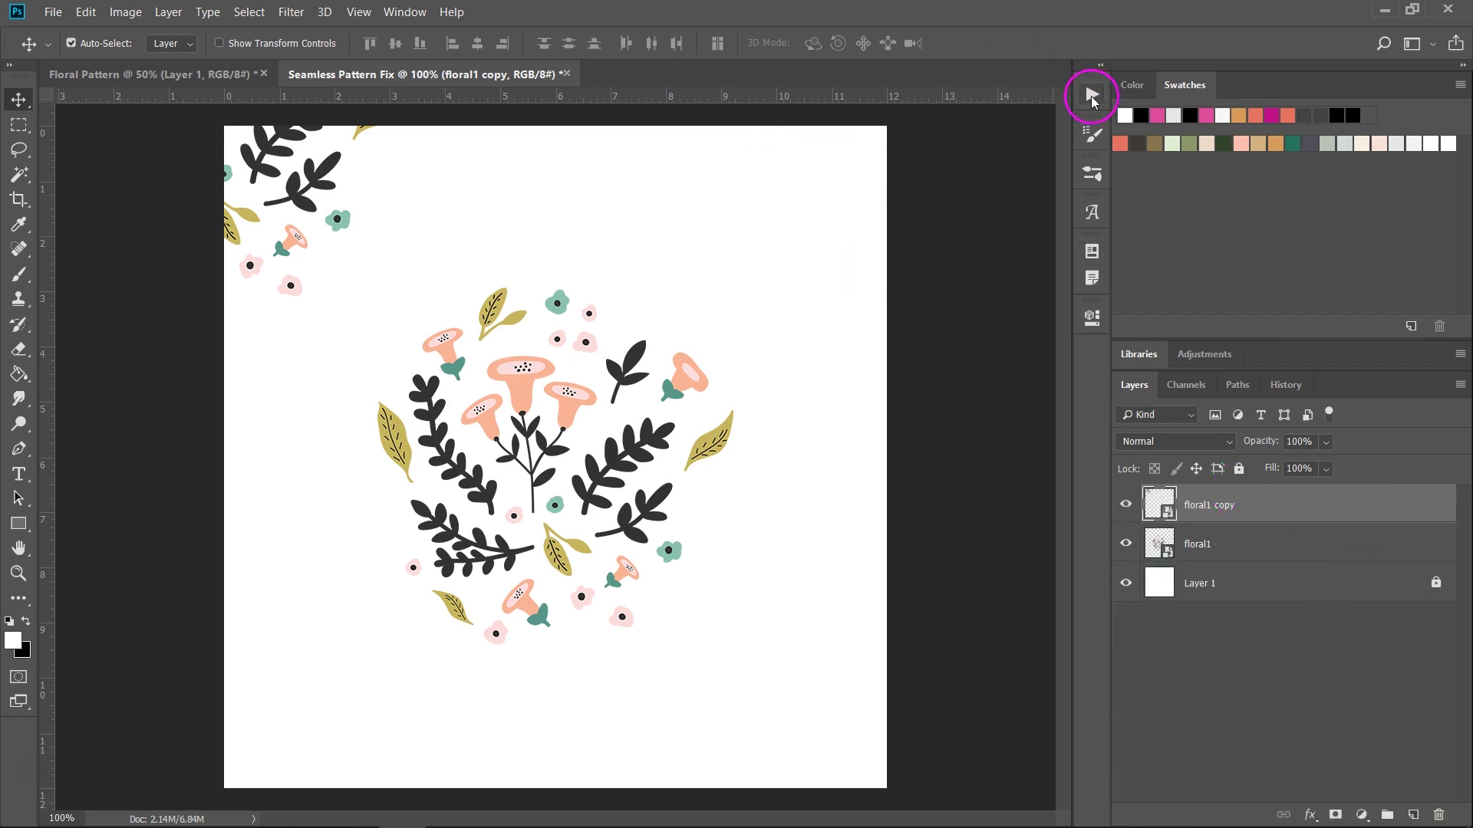
pyautogui.moveTo(1065, 196); pyautogui.dragTo(1075, 255)
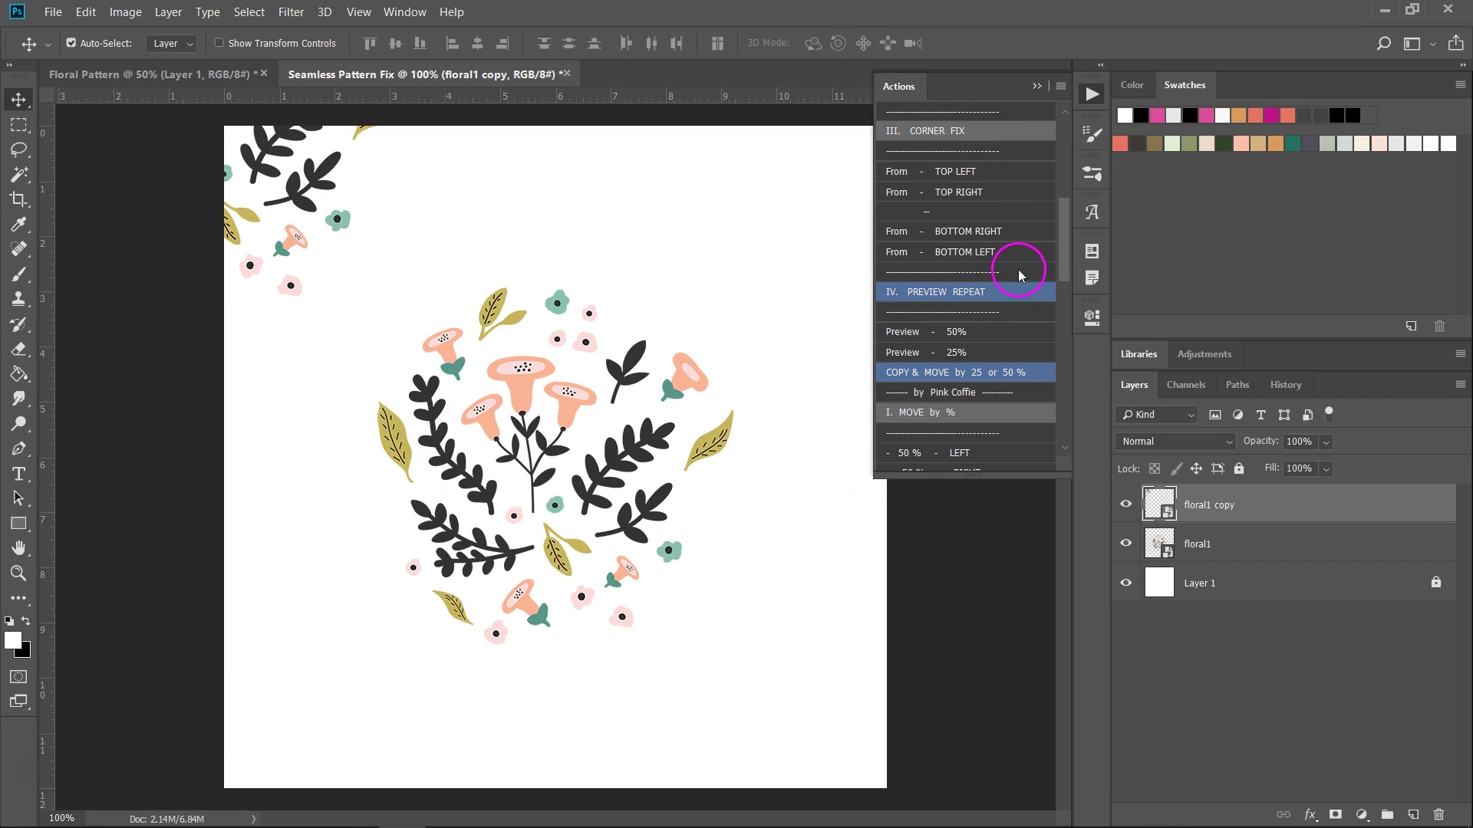
pyautogui.click(958, 173)
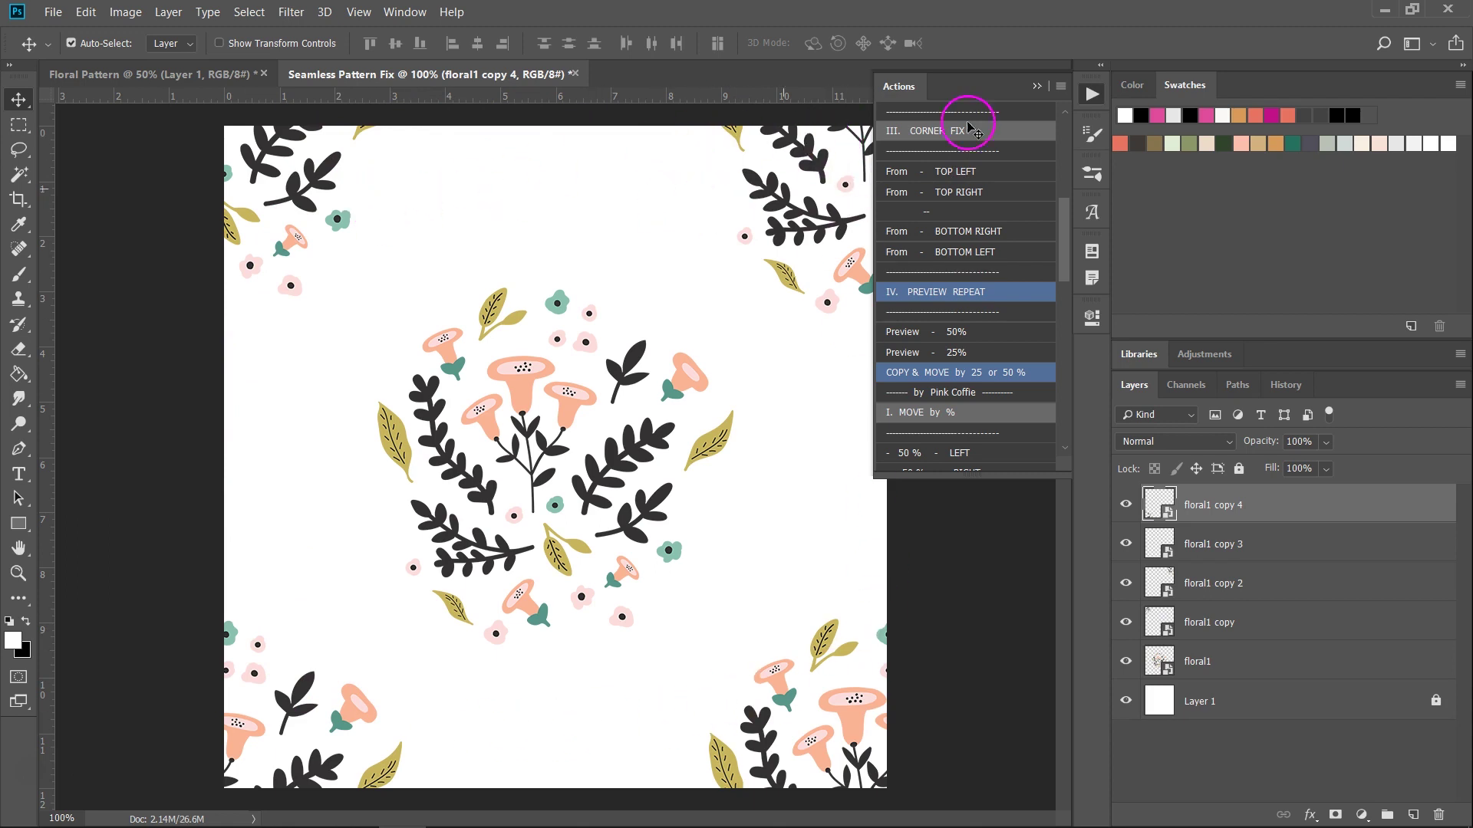
# Look at the repeated artwork in the Floral Pattern document and return to the Seamless Pattern Fix document
pyautogui.click(1091, 113)
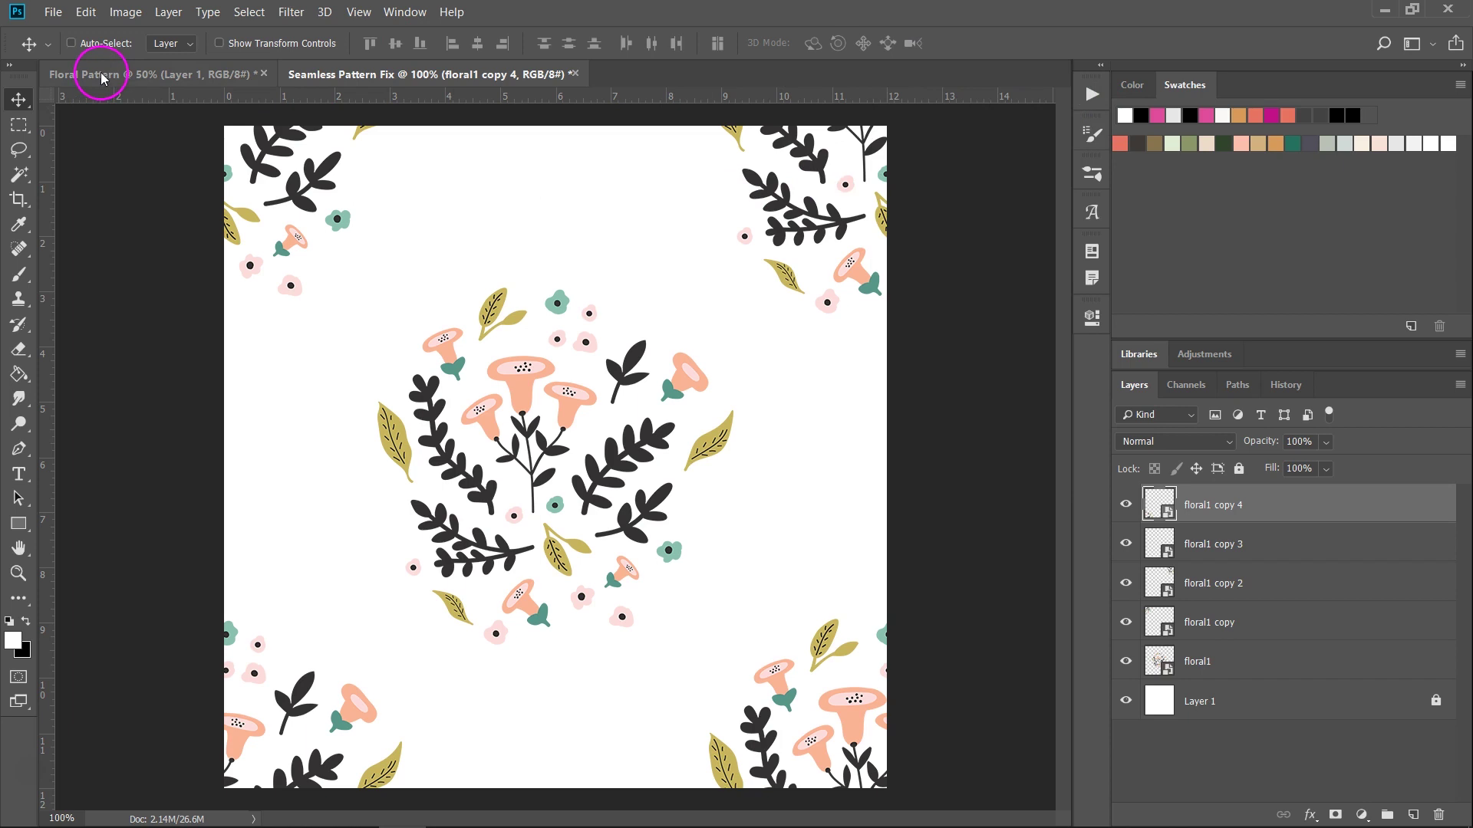
pyautogui.click(102, 75)
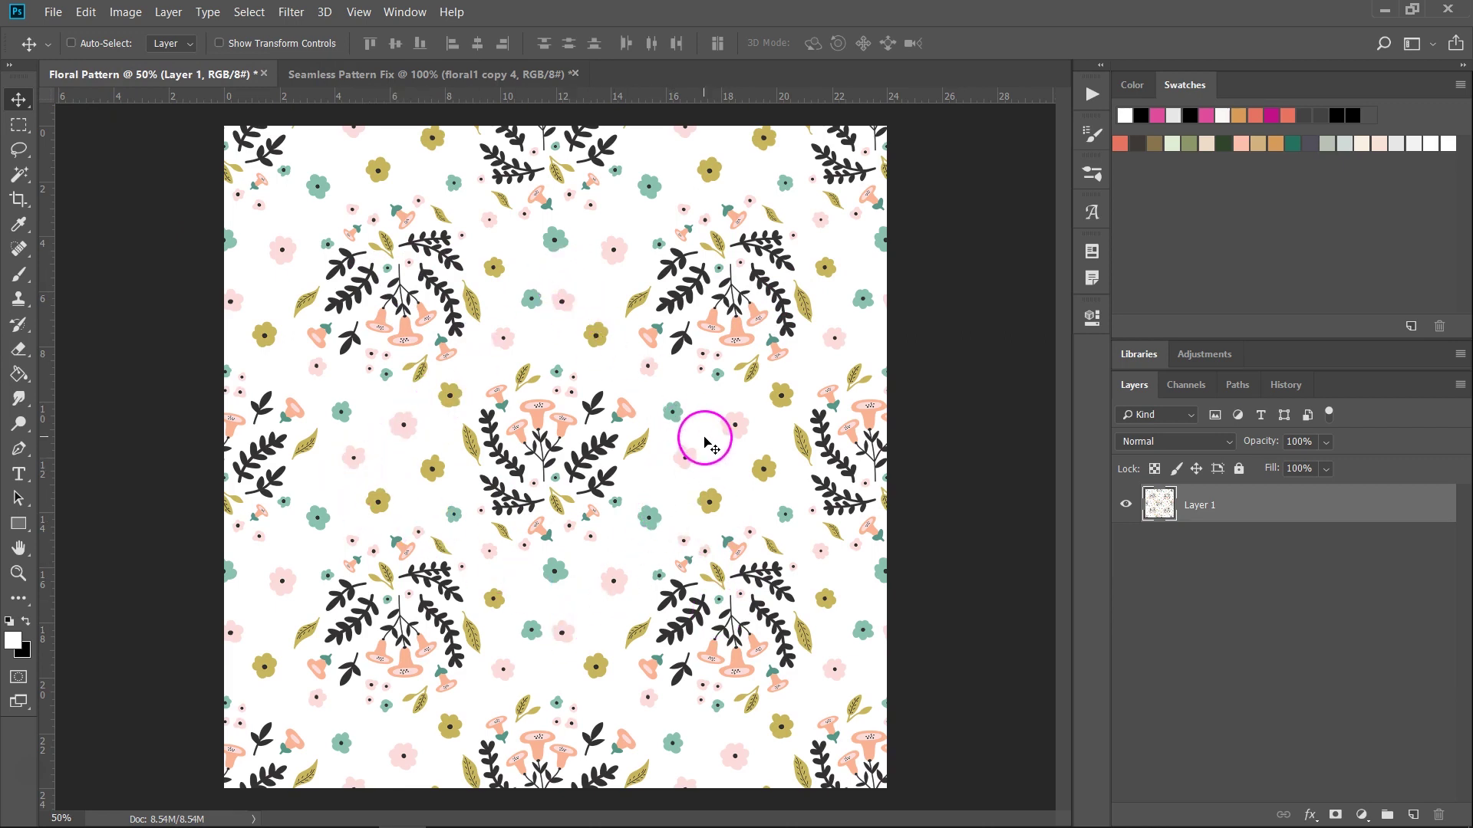
pyautogui.click(431, 74)
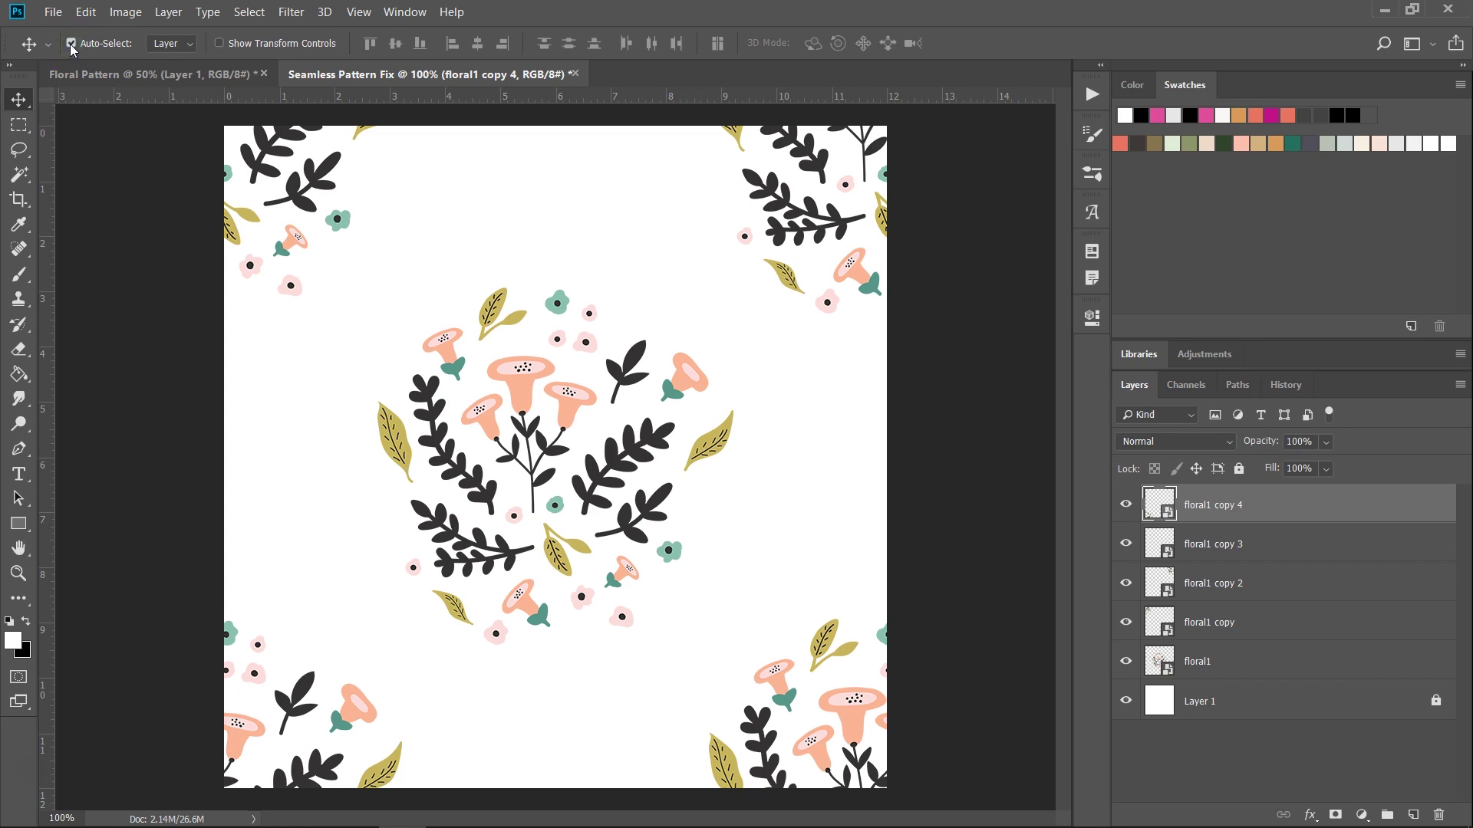
# Enable auto-selection of individual layers for the Move tool and select the central floral1 artwork
pyautogui.click(191, 47)
pyautogui.click(184, 60)
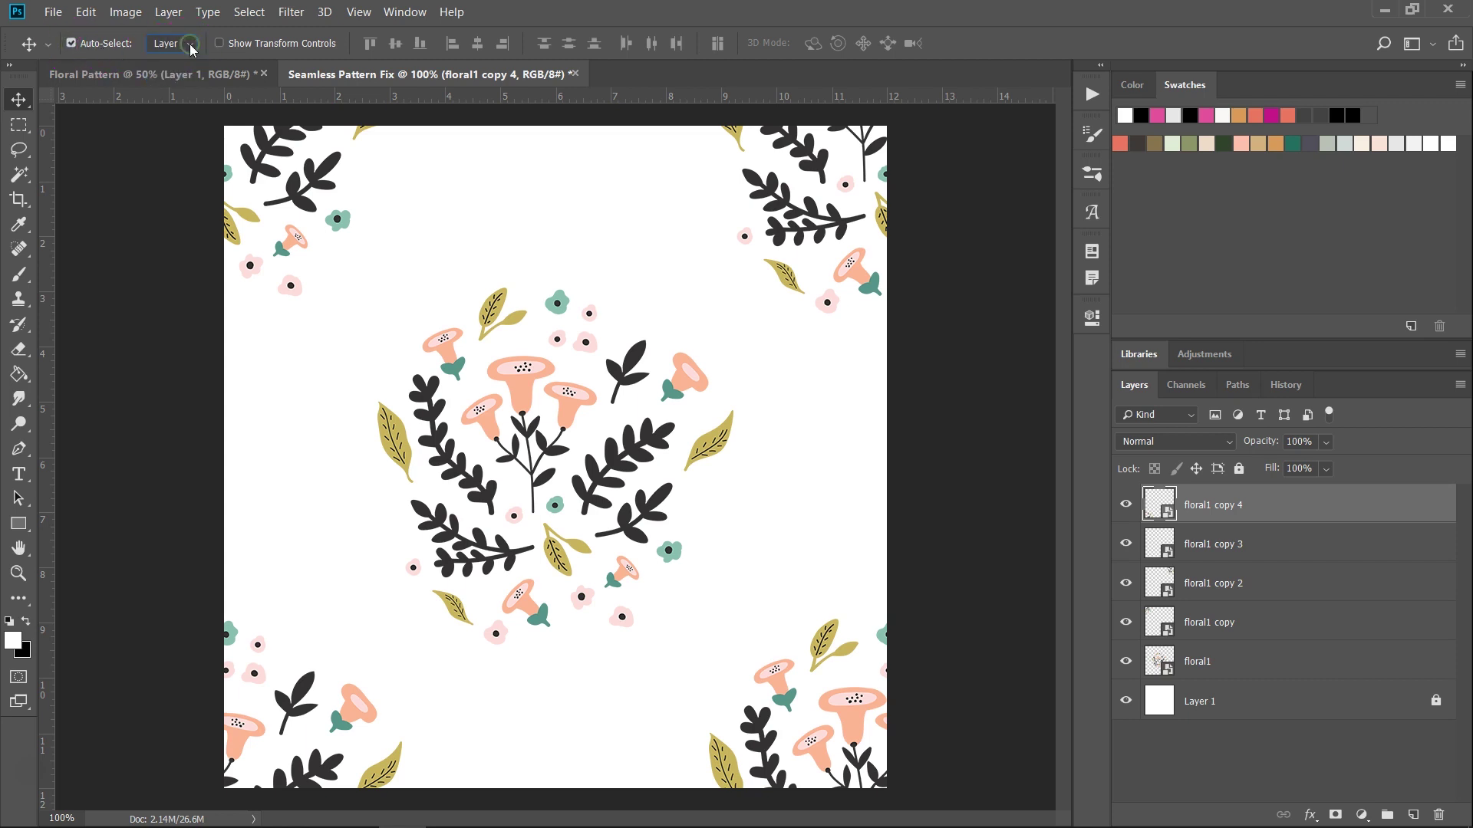
pyautogui.click(573, 411)
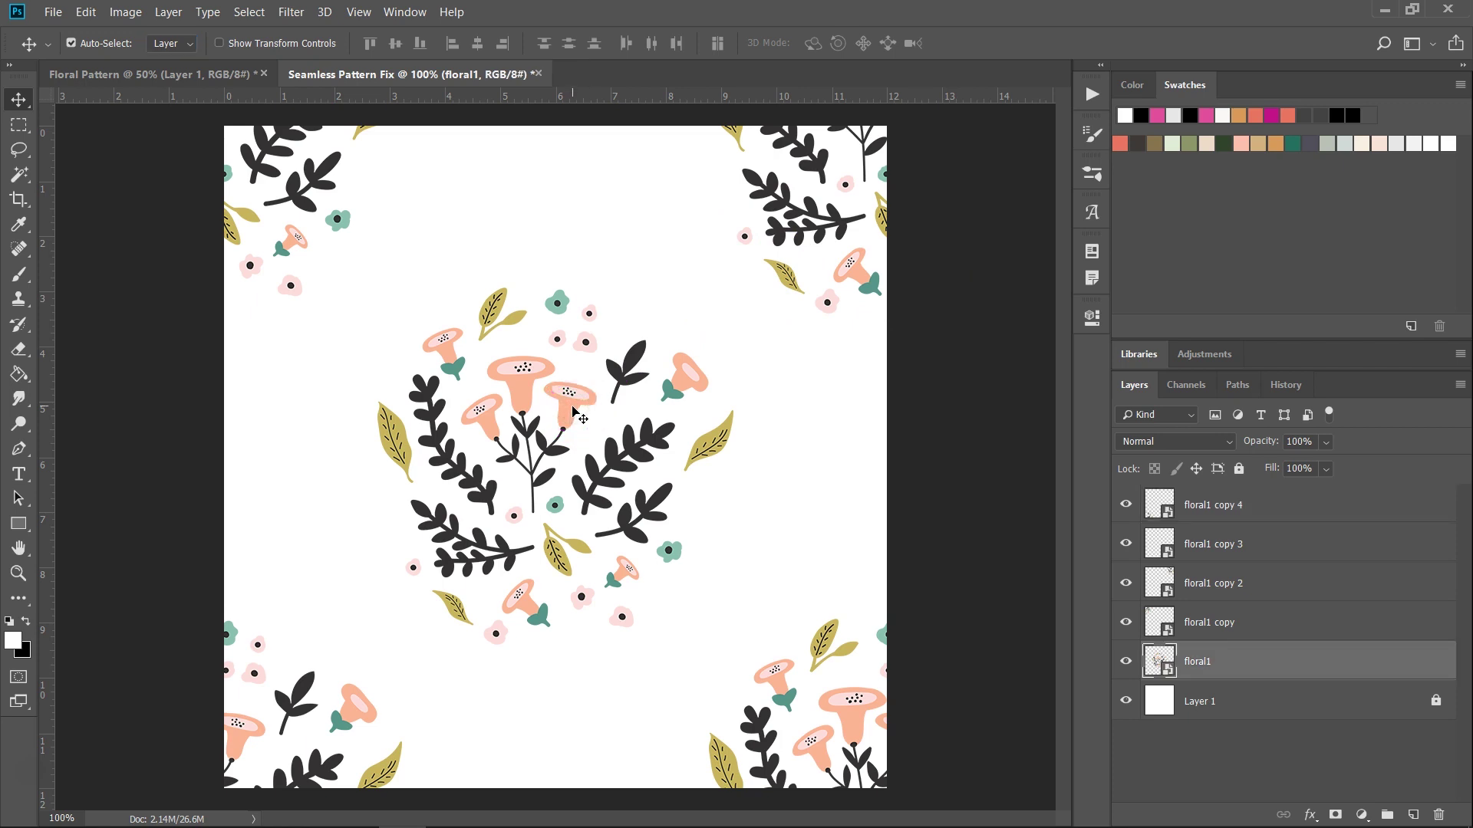
pyautogui.click(1207, 666)
# Try the Vertical Reflect action on the central floral, undo it, and turn the floral 180° by repeating the clockwise Rotate 45 action
pyautogui.click(1089, 96)
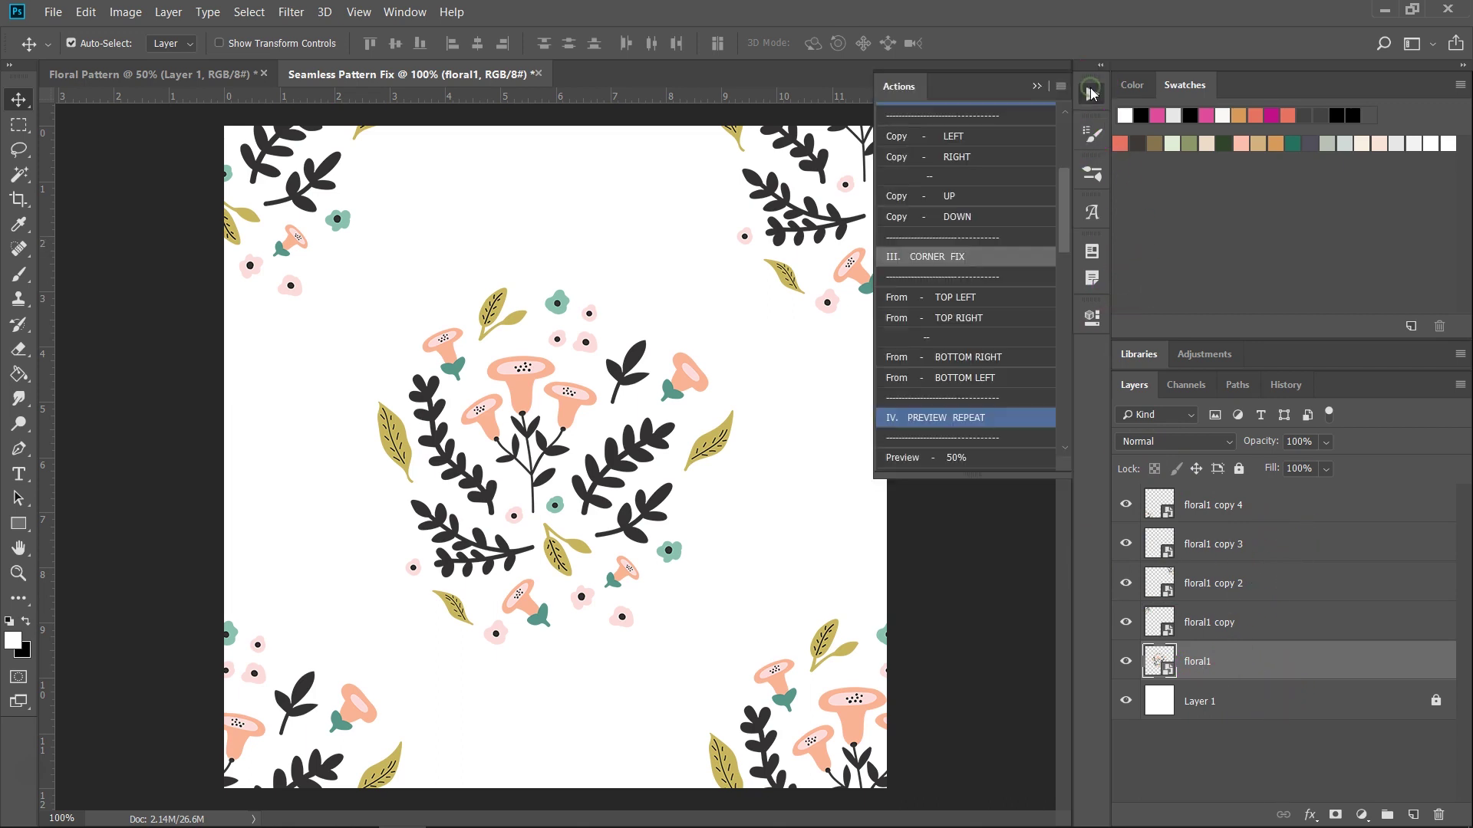
pyautogui.moveTo(1060, 319); pyautogui.dragTo(1049, 458)
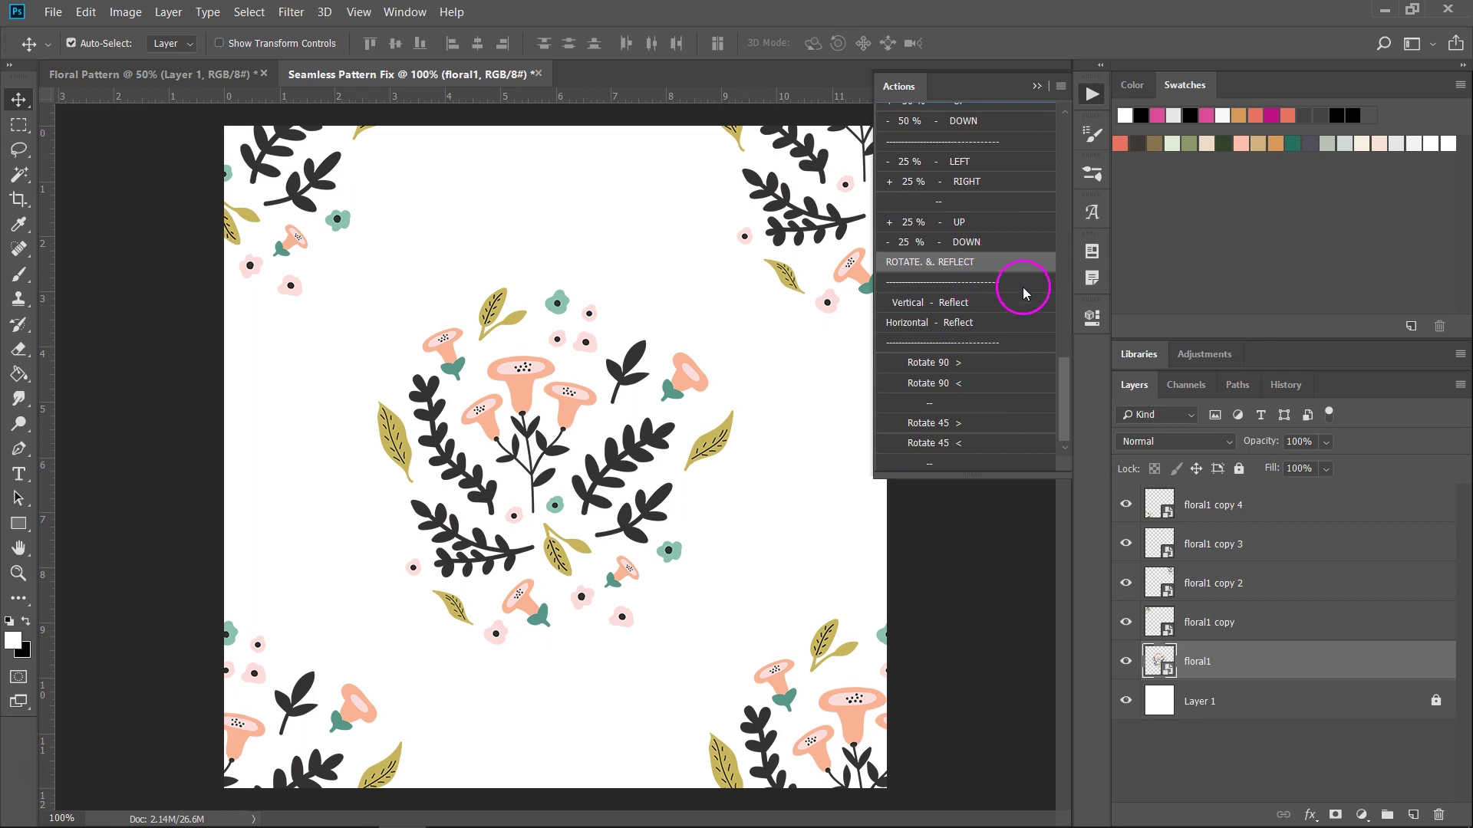
pyautogui.click(918, 304)
pyautogui.hotkey('ctrl', 'z')
pyautogui.click(947, 428)
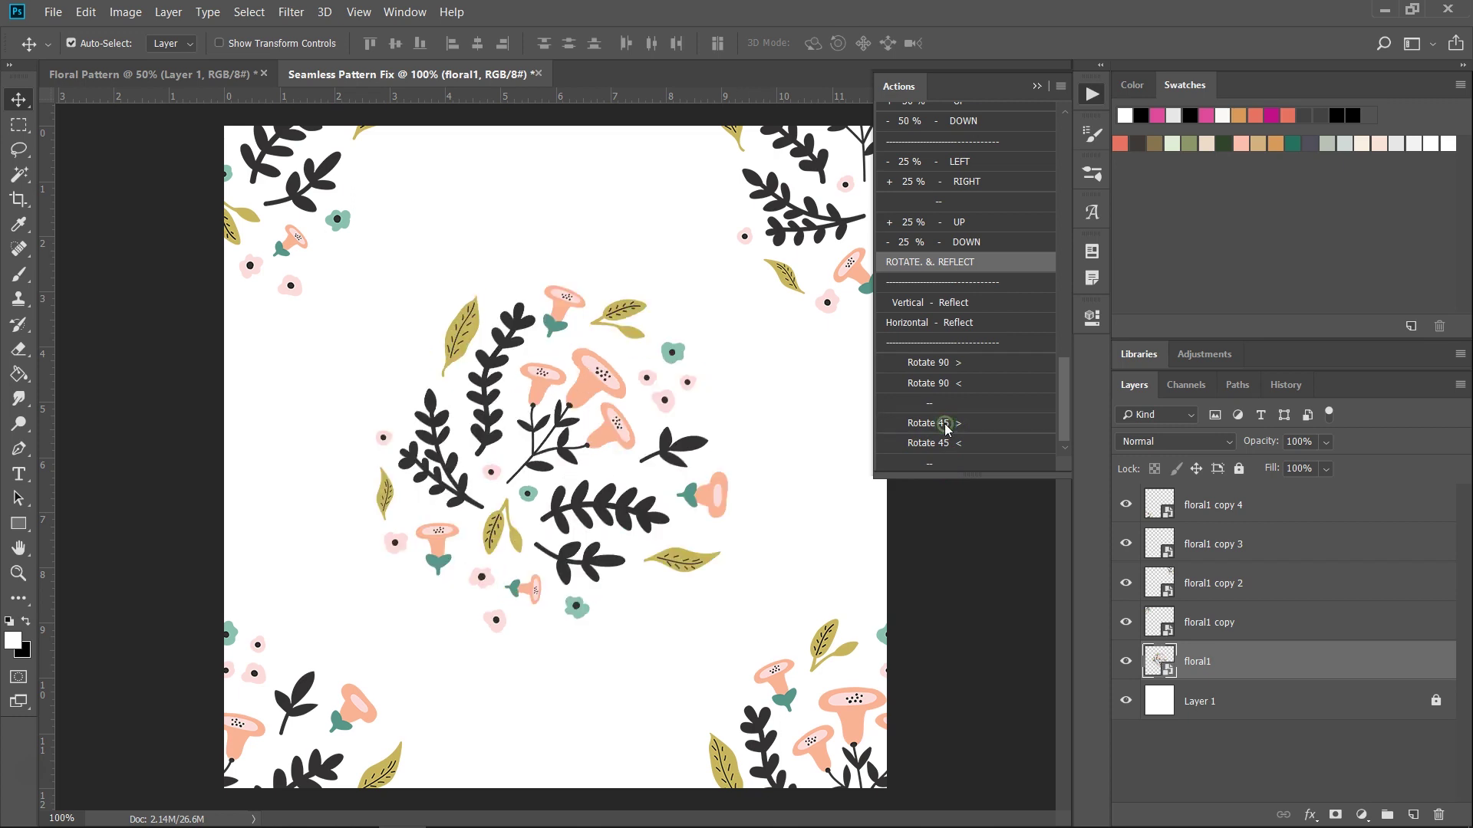
pyautogui.click(945, 422)
pyautogui.click(947, 424)
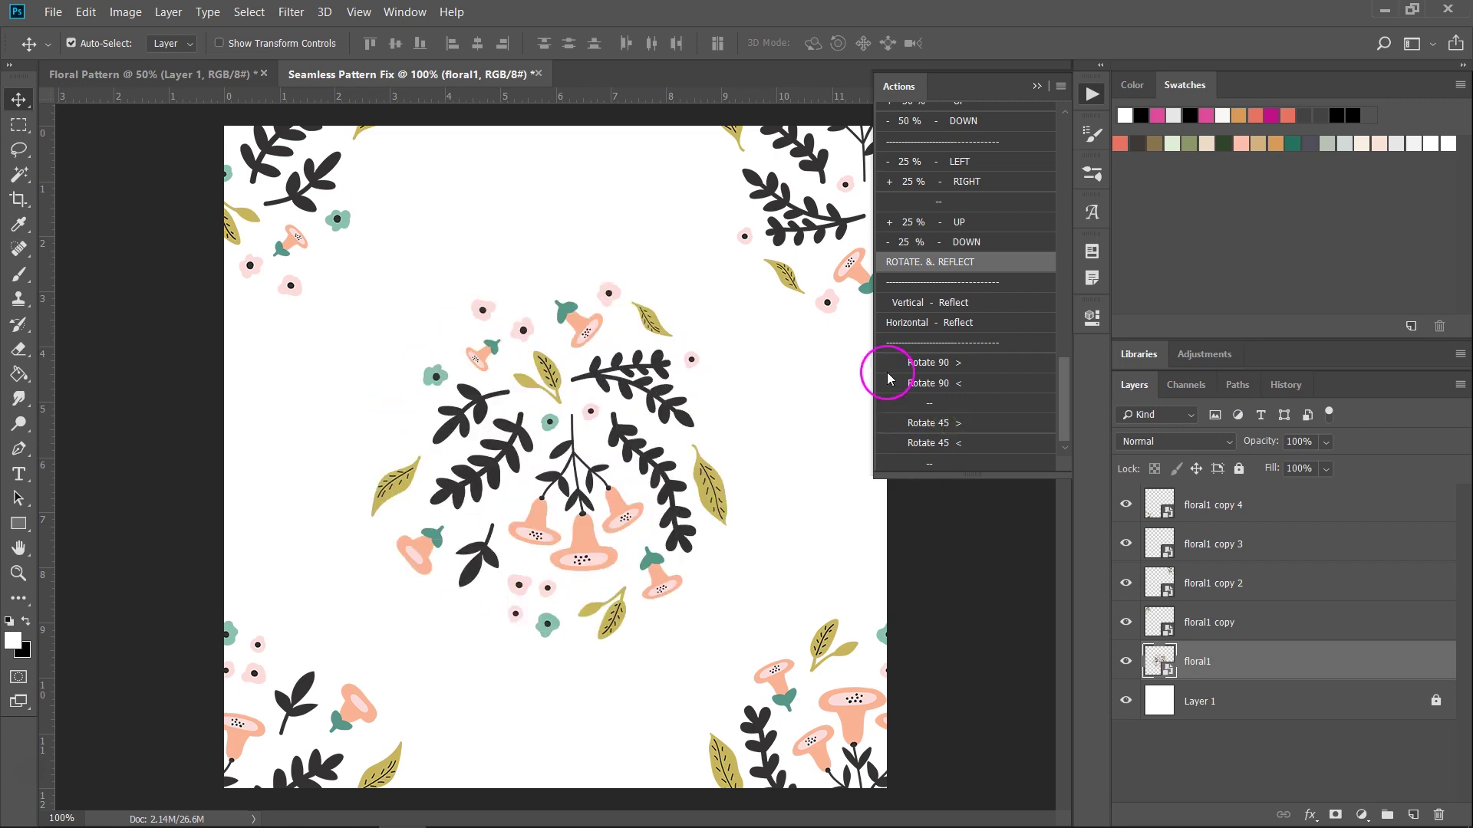
# Run the Preview 25% action to check the repeat, and close the preview document without saving
pyautogui.click(1090, 97)
pyautogui.click(1090, 96)
pyautogui.moveTo(1065, 393); pyautogui.dragTo(1088, 150)
pyautogui.scroll(-8, 1029, 205)
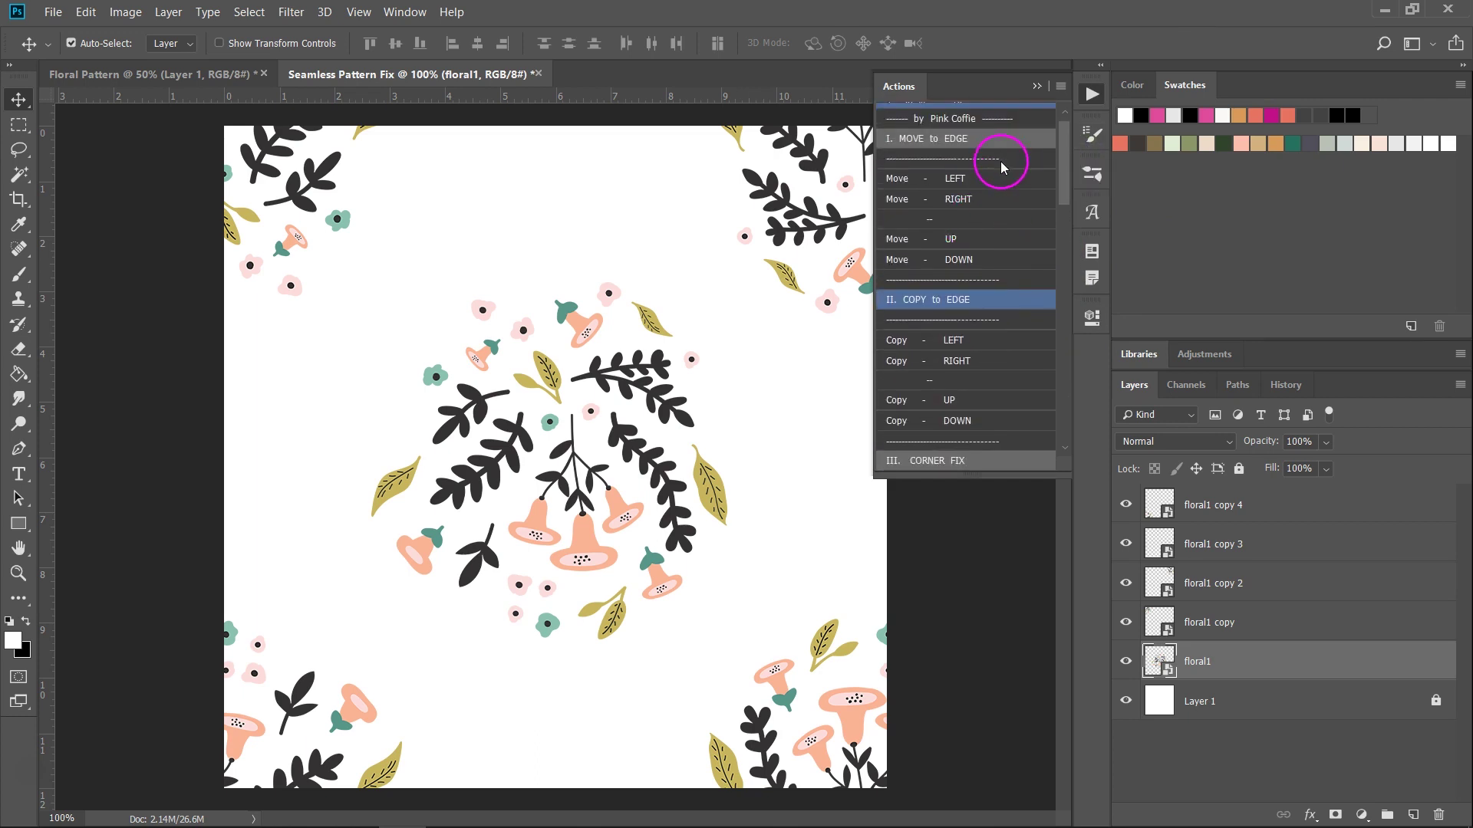
pyautogui.scroll(-1, 991, 223)
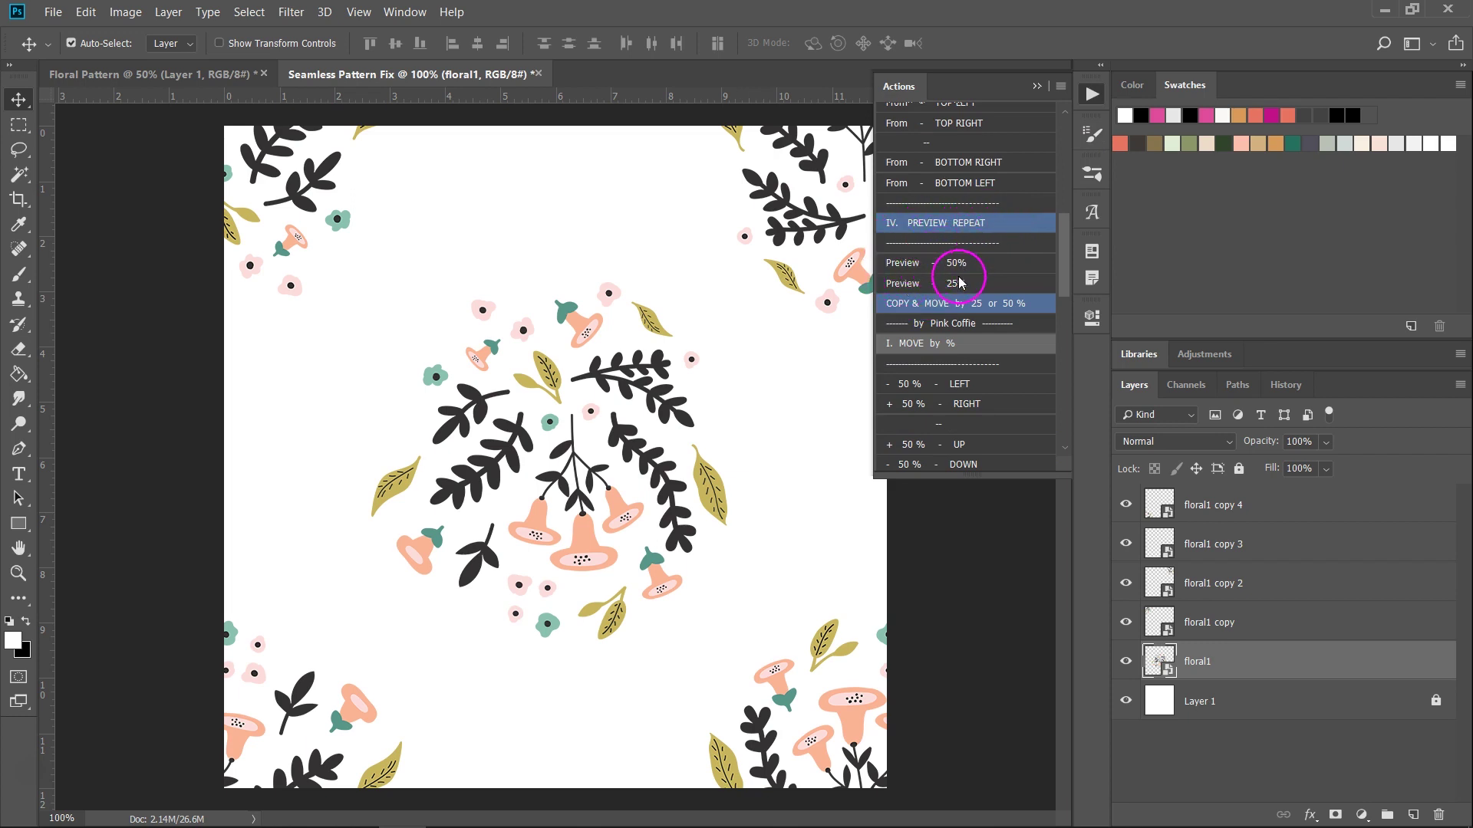
pyautogui.click(902, 285)
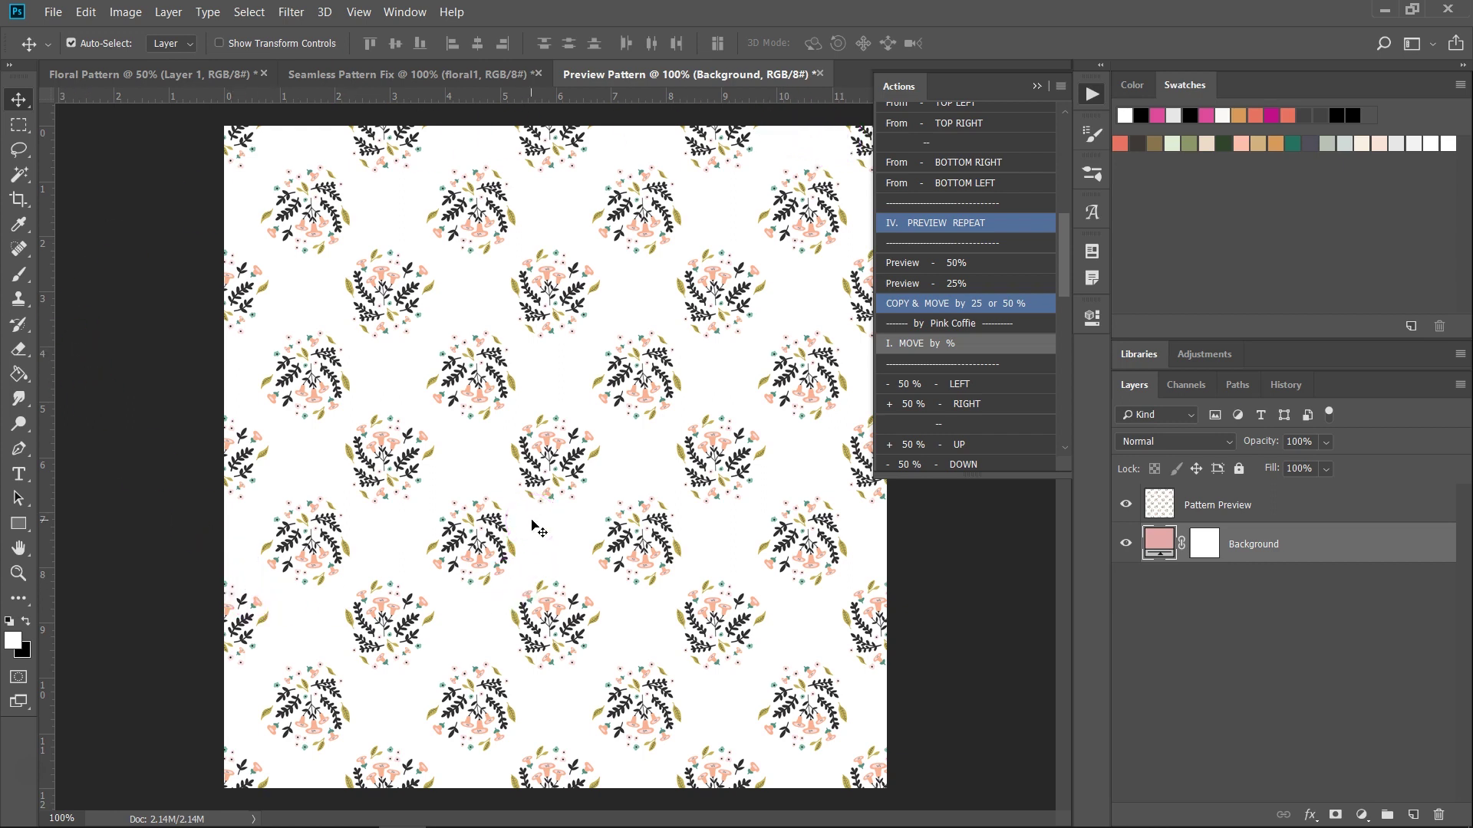
pyautogui.hotkey('ctrl', 'w')
pyautogui.click(777, 327)
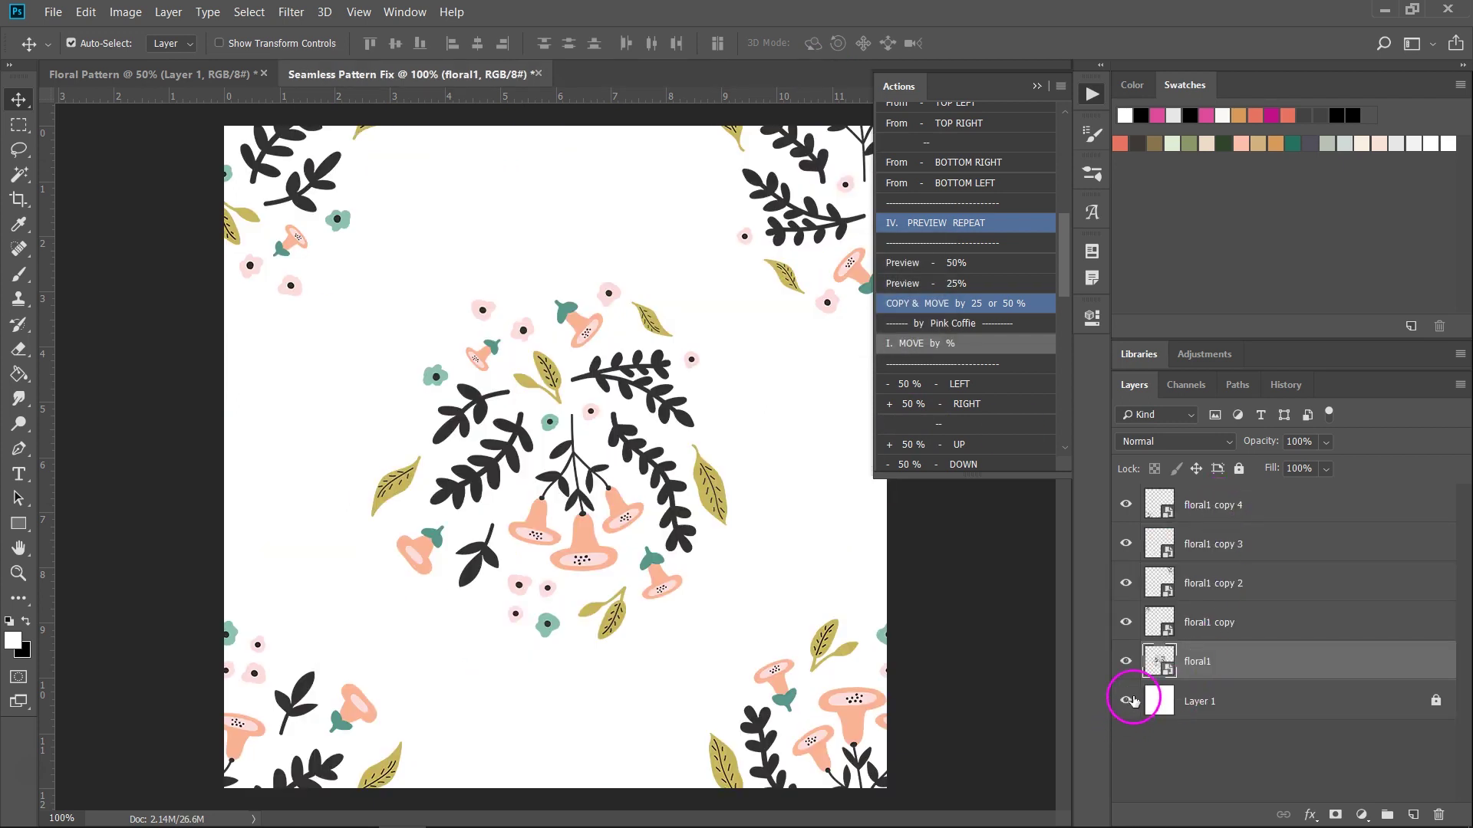
# Hide Layer 1, run the Preview 25% action, and change the preview's Background fill to white
pyautogui.click(1126, 701)
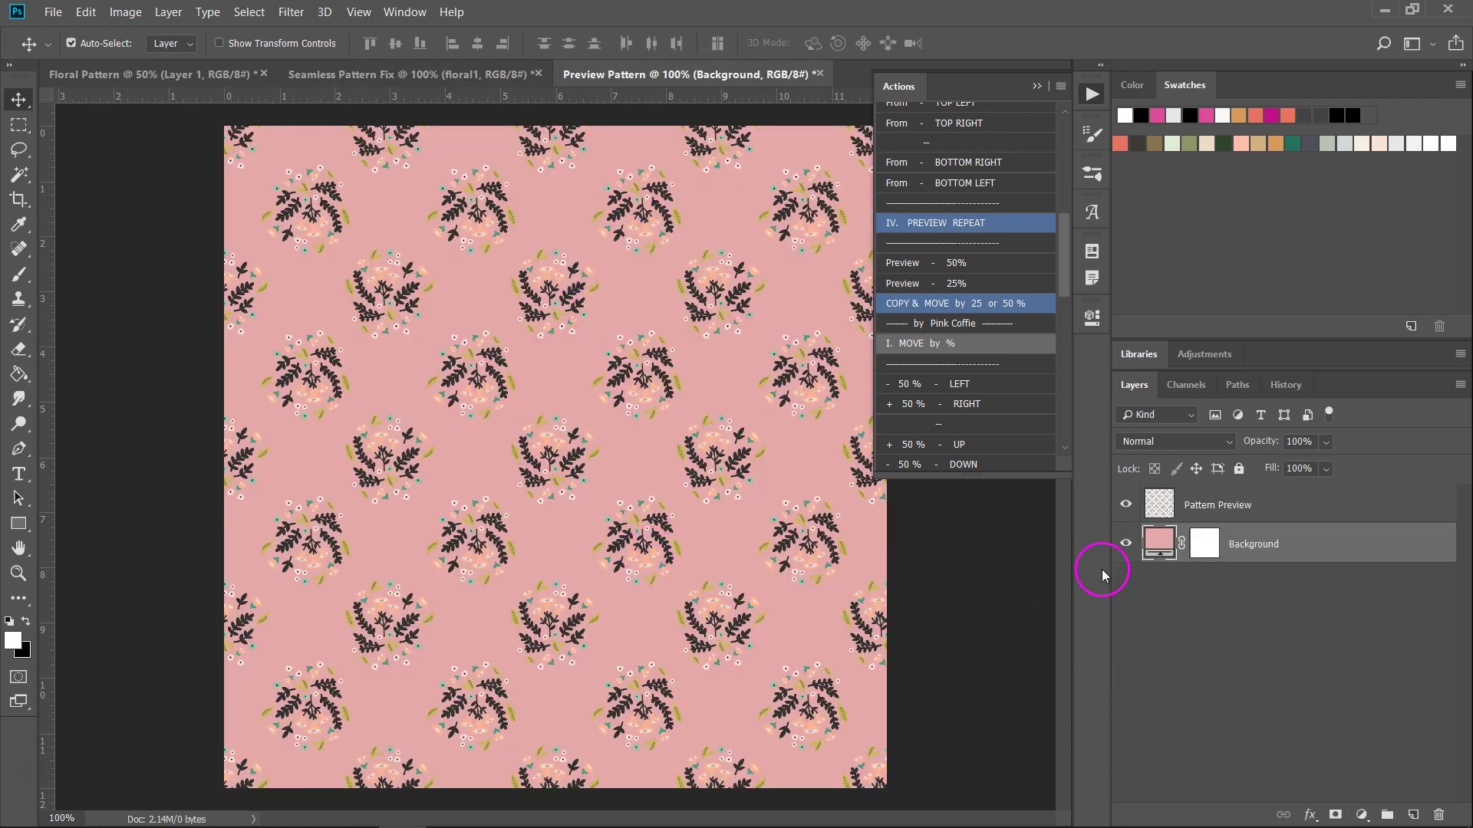
pyautogui.doubleClick(1179, 564)
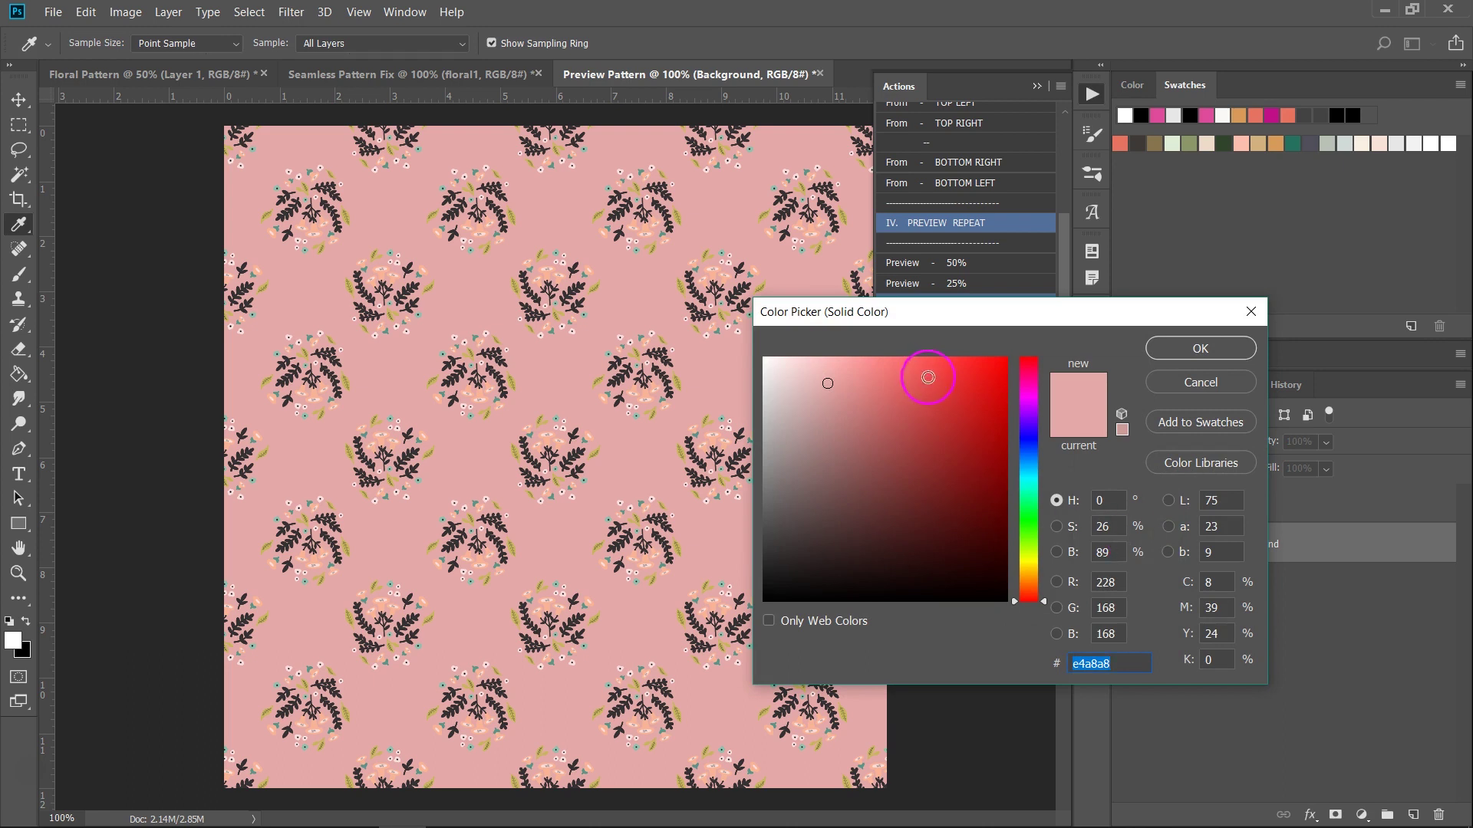
pyautogui.click(795, 374)
pyautogui.moveTo(795, 375); pyautogui.dragTo(768, 362)
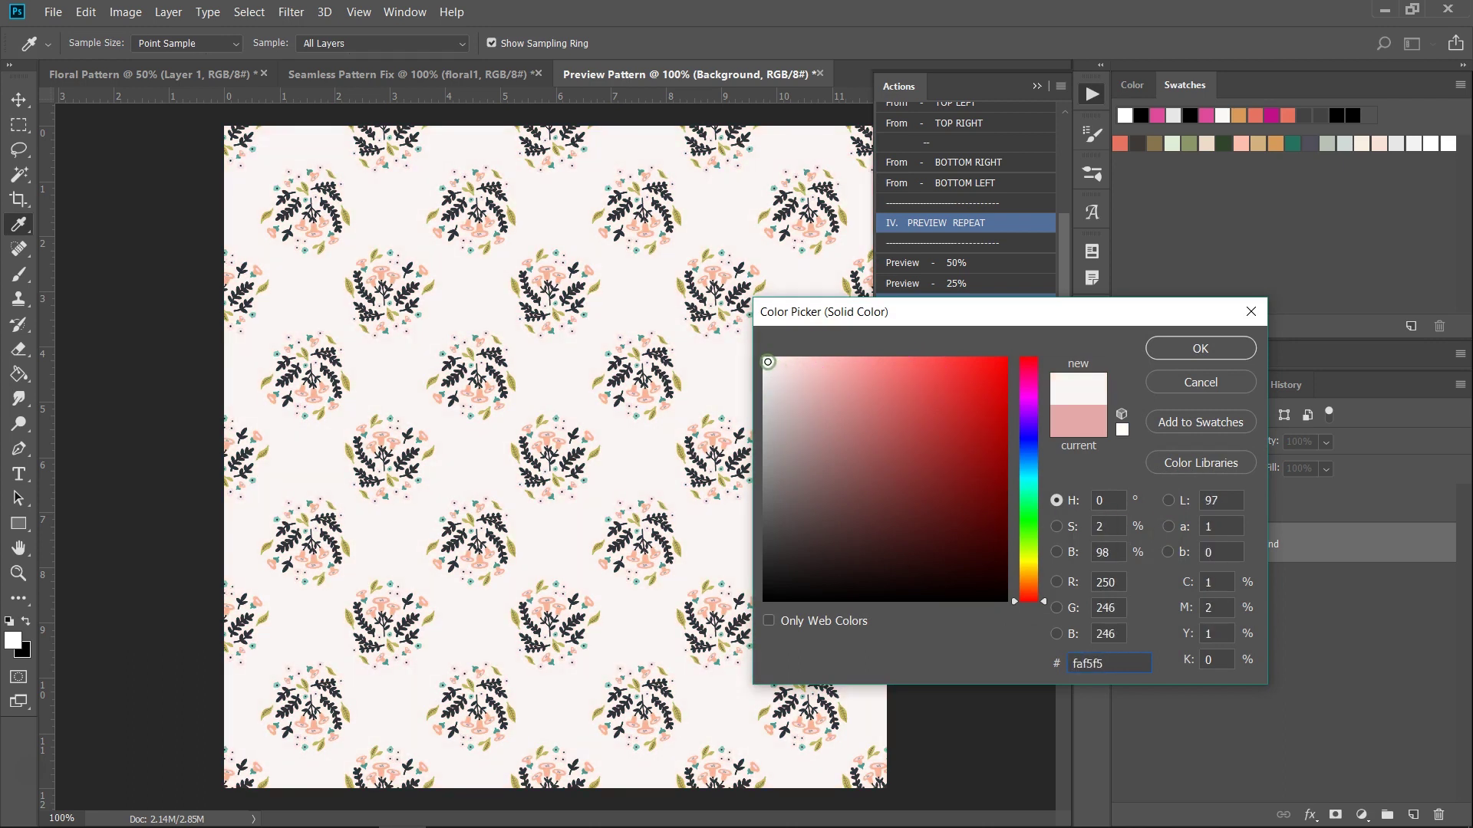
pyautogui.click(1203, 352)
# Close the preview document without saving and show Layer 1 again
pyautogui.click(820, 74)
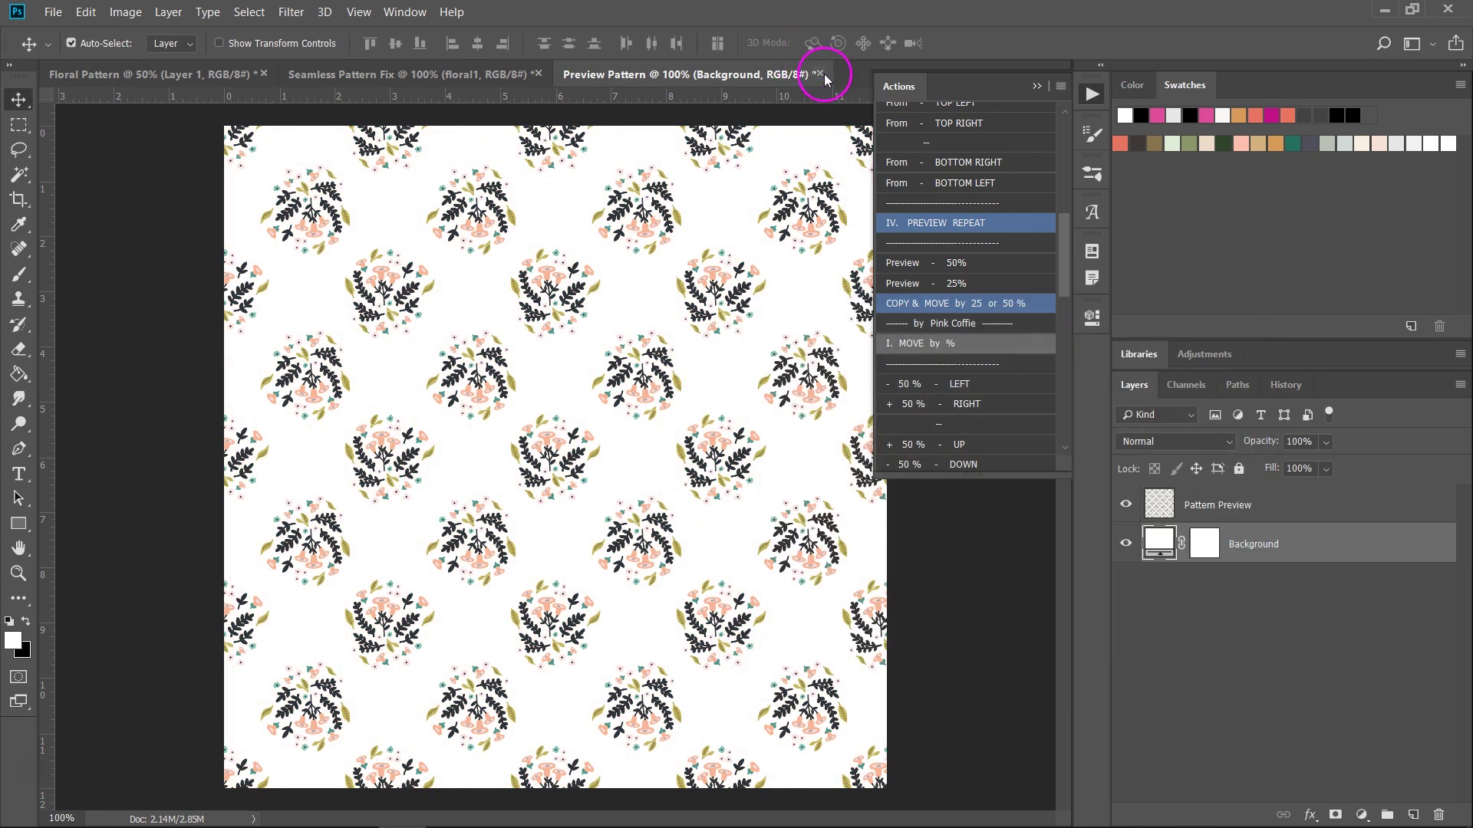
pyautogui.click(779, 328)
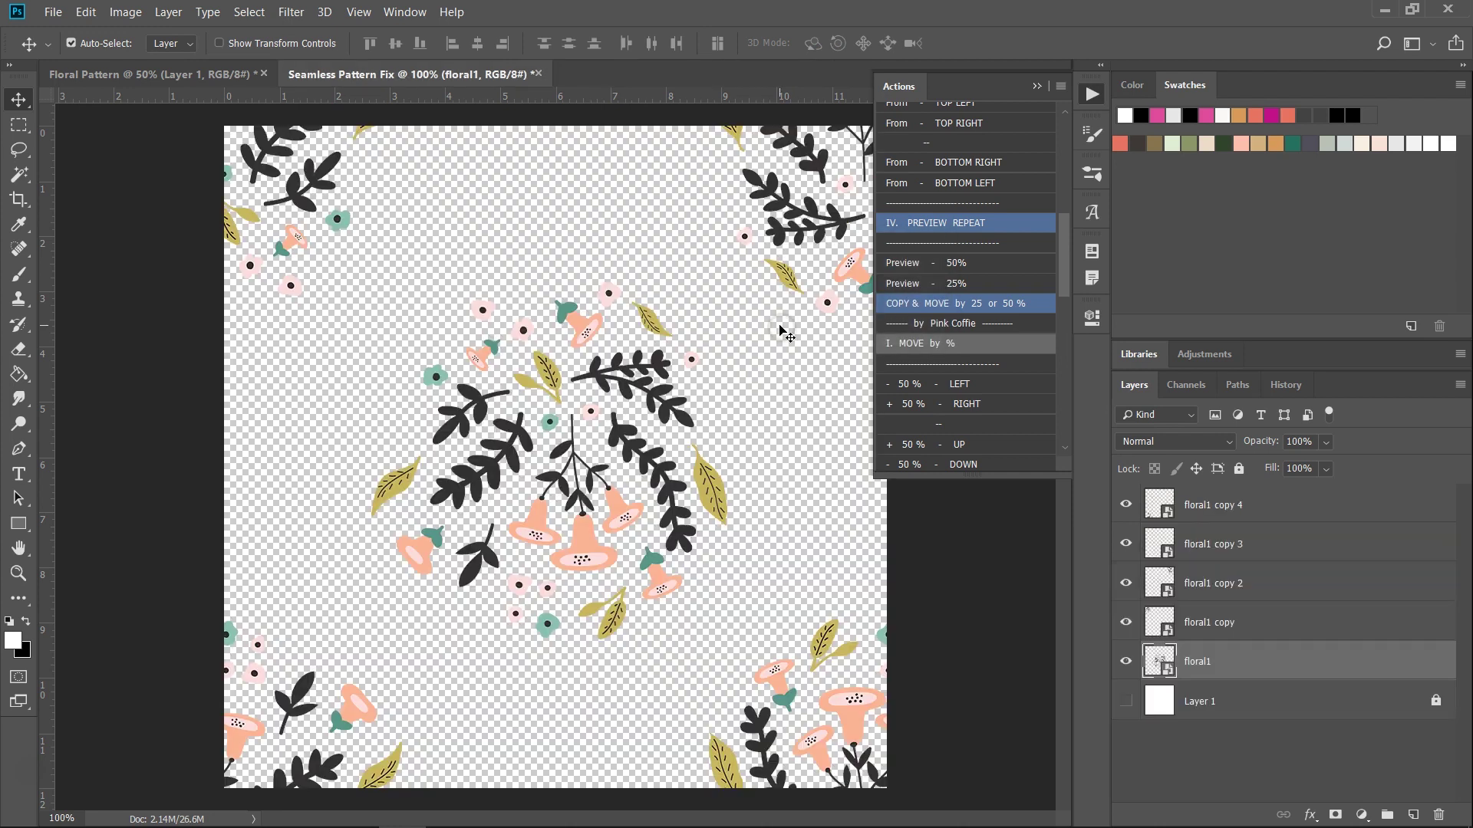
pyautogui.click(1125, 701)
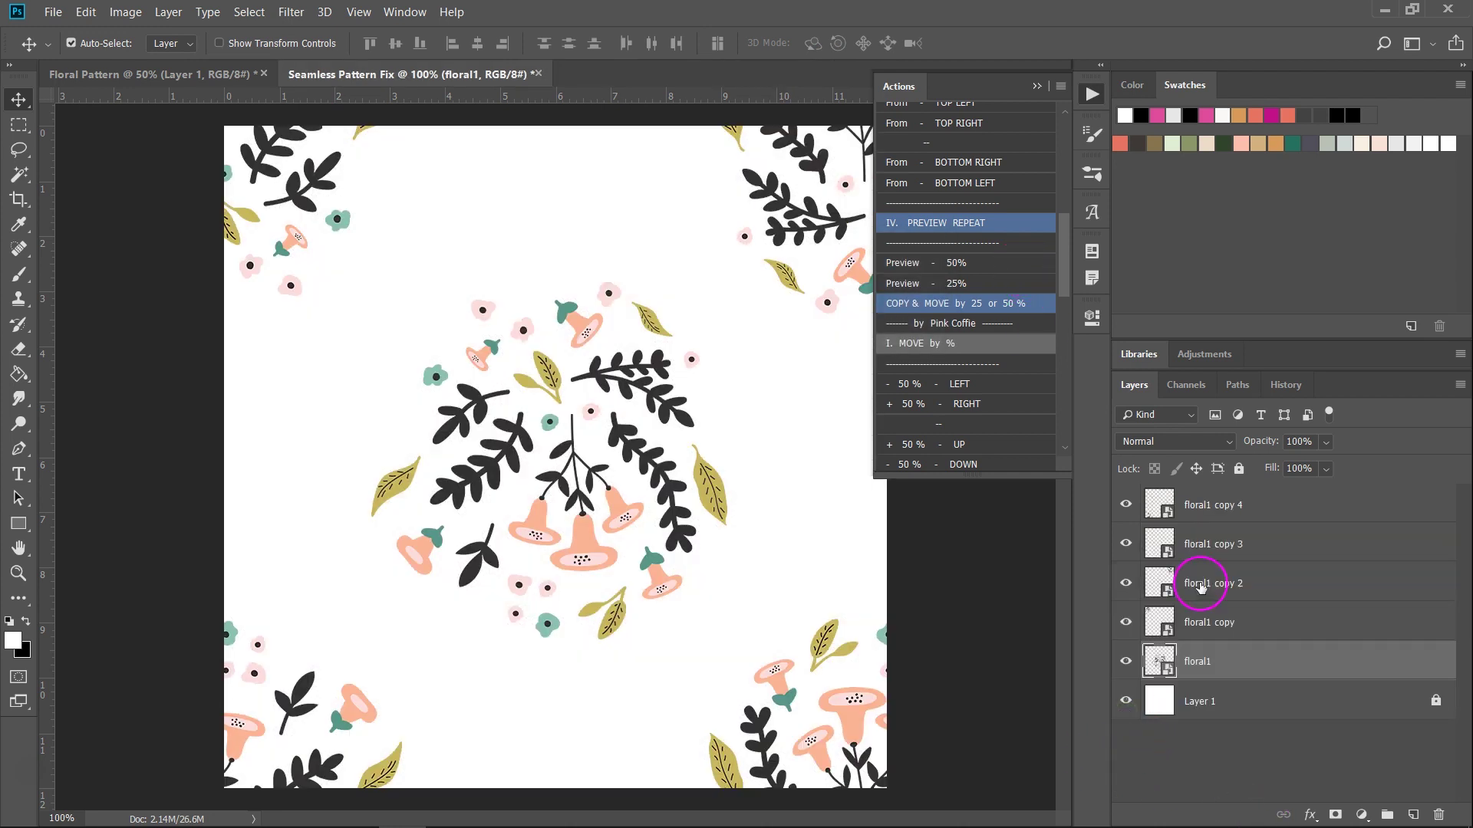
# Switch to File Explorer and place floral7 through floral13 from the seamless pattern fix PS folder into the Photoshop document
pyautogui.click(1091, 97)
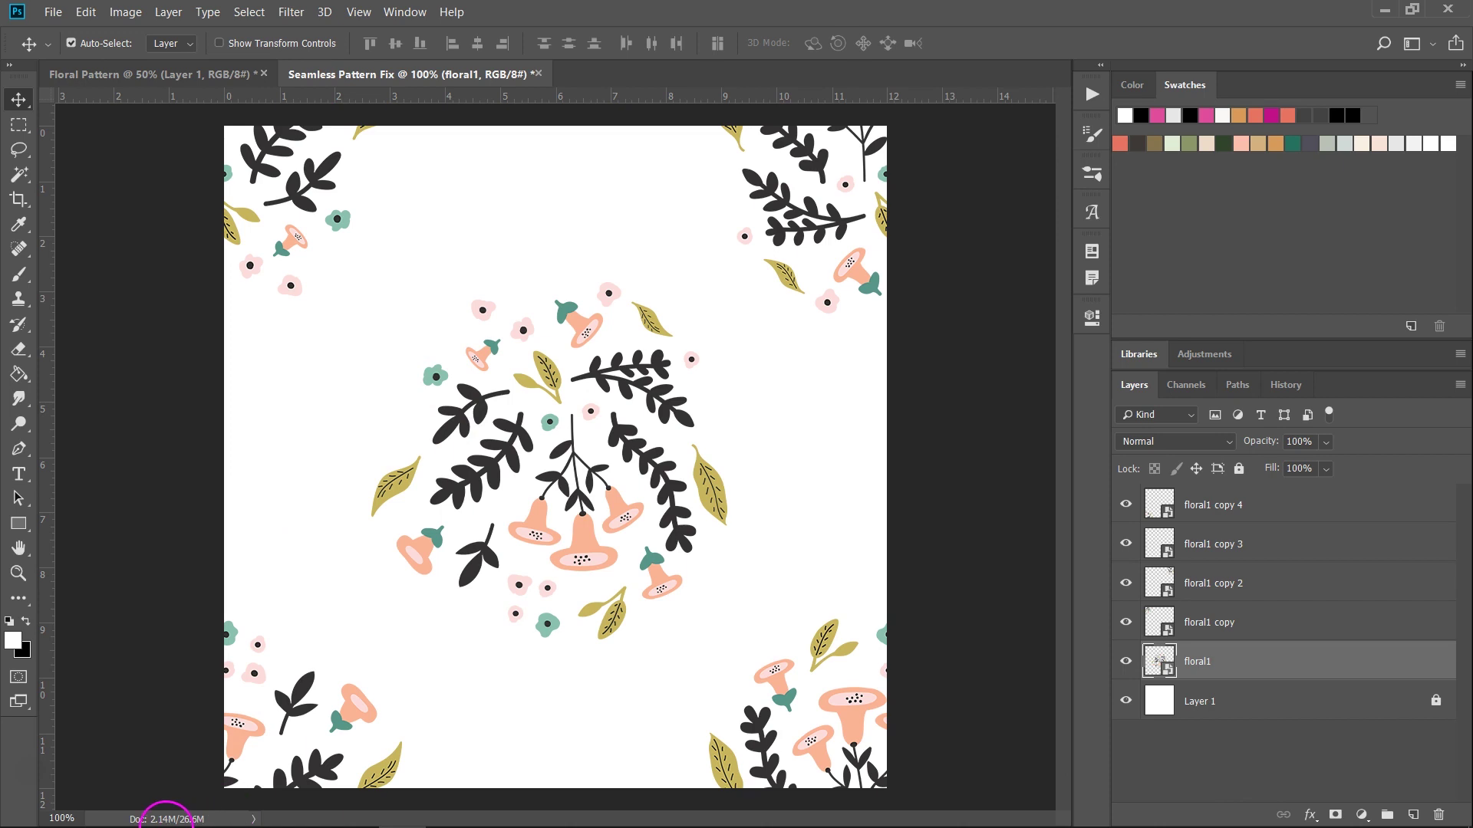
pyautogui.click(163, 821)
pyautogui.click(234, 775)
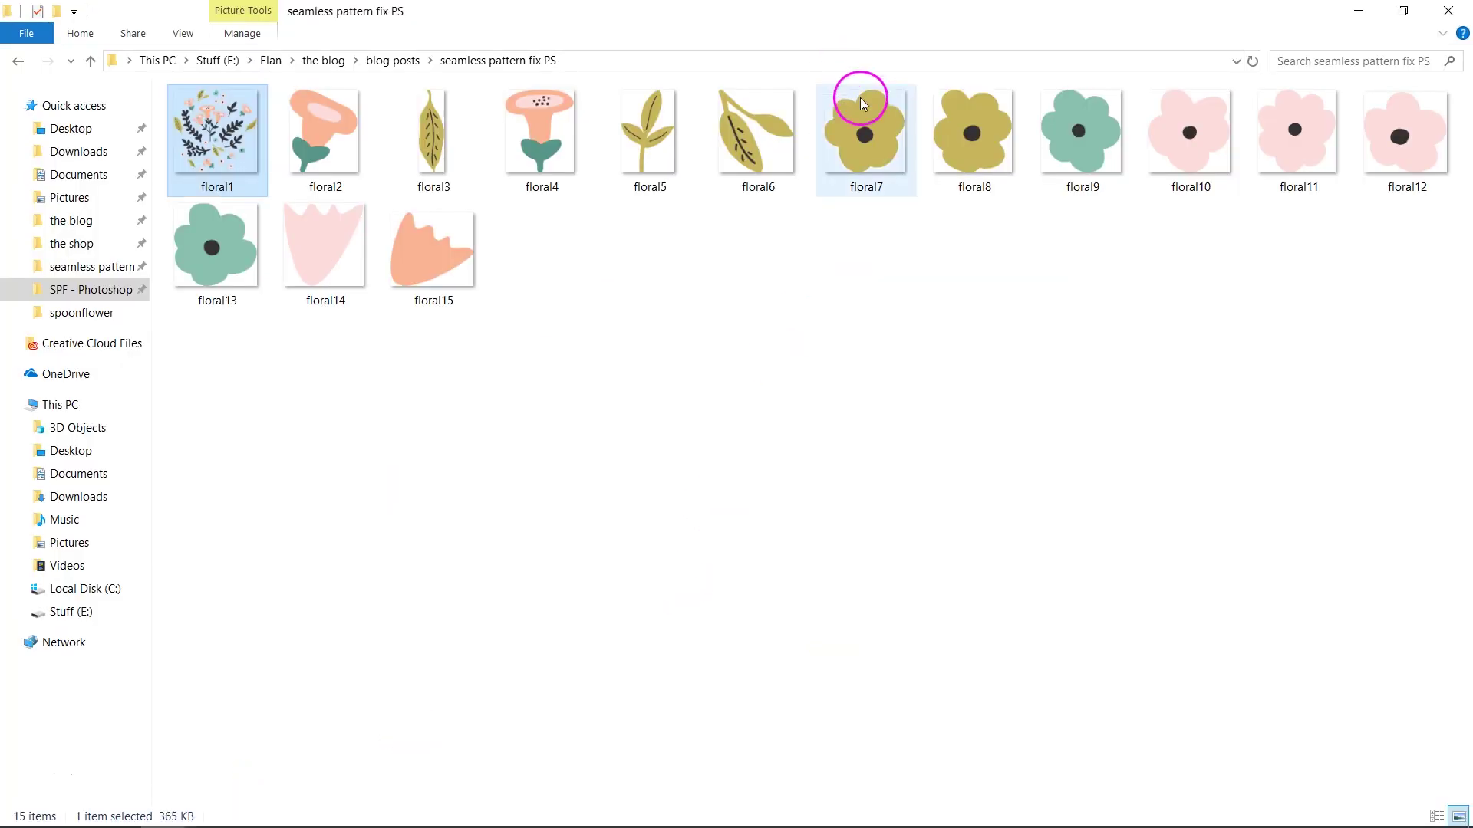
pyautogui.click(866, 132)
pyautogui.keyDown('shift'); pyautogui.click(230, 303); pyautogui.keyUp('shift')
pyautogui.moveTo(219, 249); pyautogui.dragTo(462, 483)
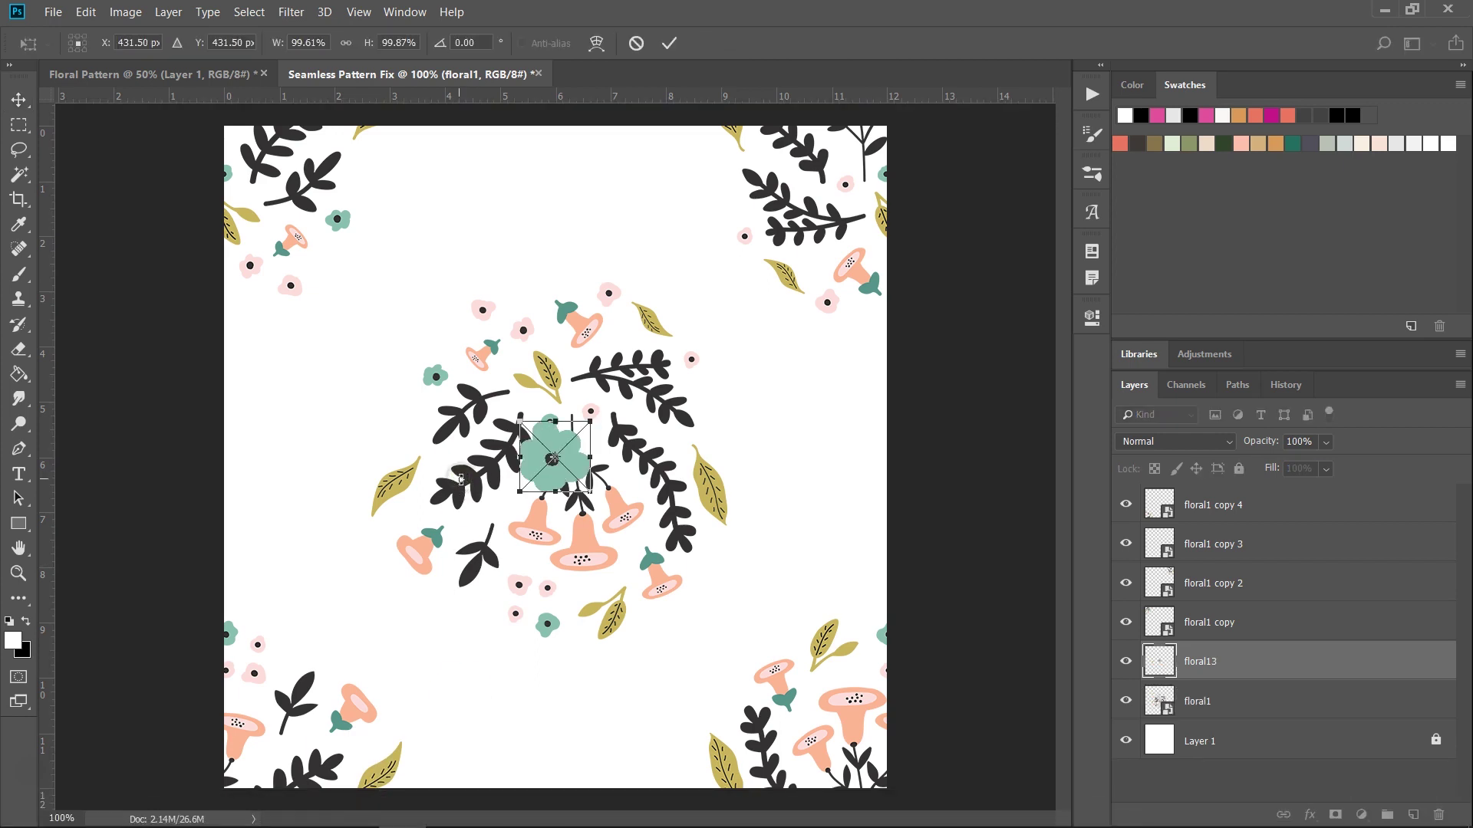
# Set floral13 over the canvas's left edge, shrink floral7, and put floral8 and floral9 on either side of the central floral
pyautogui.moveTo(591, 421); pyautogui.dragTo(247, 361)
pyautogui.click(669, 43)
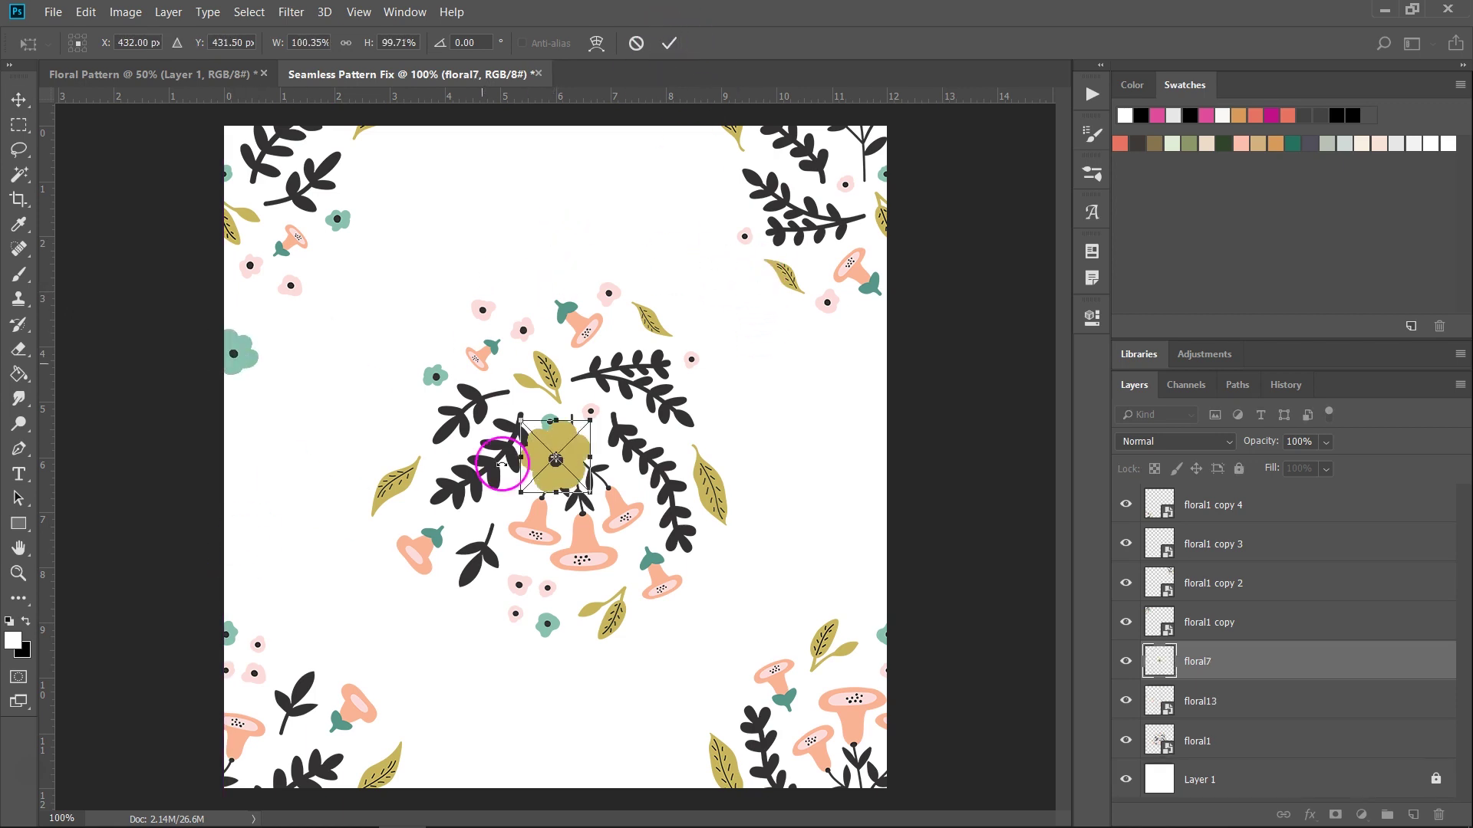
pyautogui.moveTo(592, 423); pyautogui.dragTo(583, 446)
pyautogui.moveTo(564, 446); pyautogui.dragTo(790, 568)
pyautogui.click(660, 246)
pyautogui.press('Return')
# Put floral10 over the left edge, floral11 over the top edge, a smaller floral12 right of the central floral, and move floral7 above it
pyautogui.moveTo(529, 460); pyautogui.dragTo(263, 564)
pyautogui.press('Return')
pyautogui.click(590, 422)
pyautogui.moveTo(590, 423); pyautogui.dragTo(775, 407)
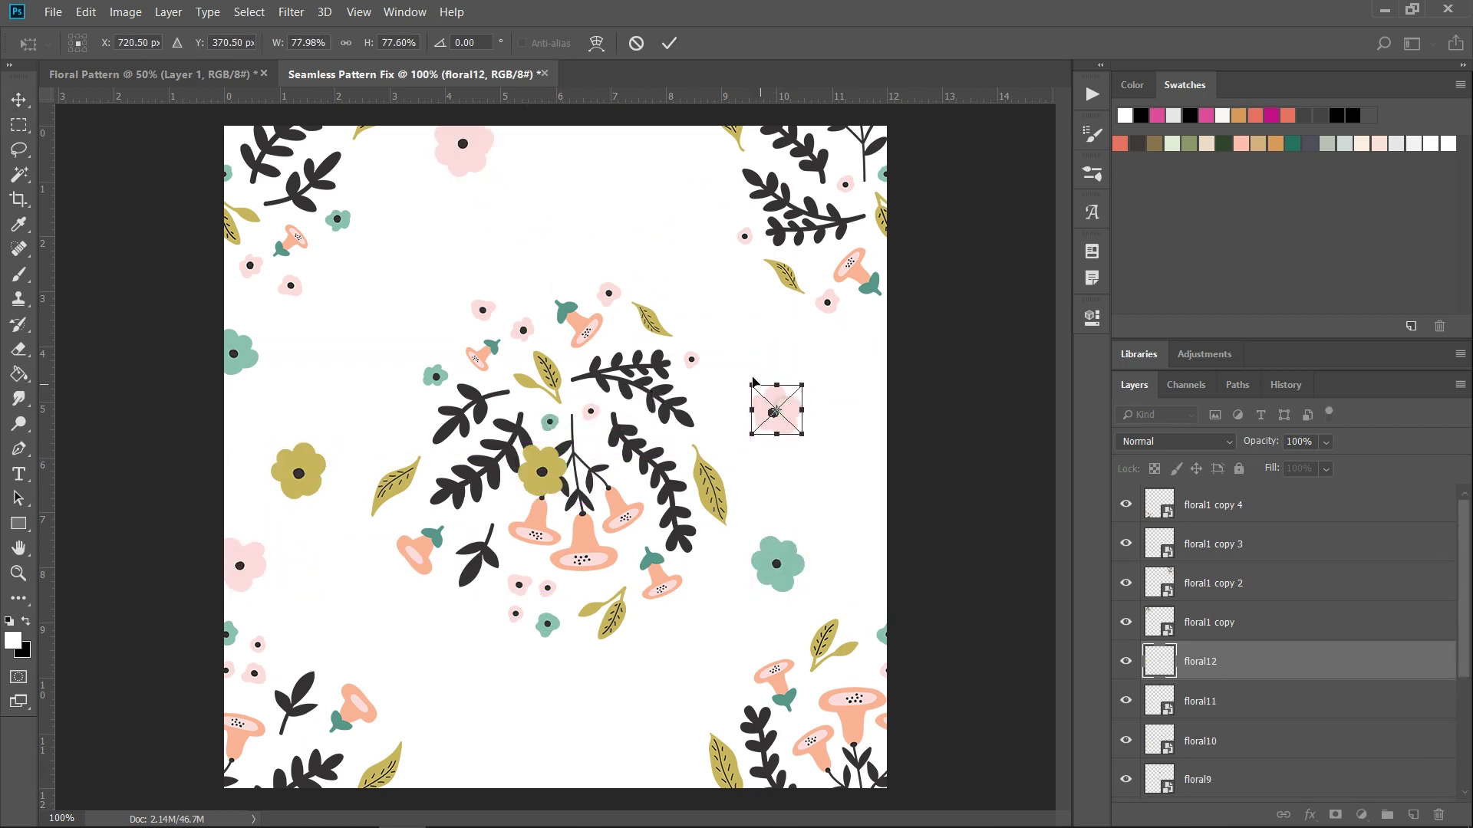
pyautogui.press('Return')
pyautogui.moveTo(542, 472); pyautogui.dragTo(628, 224)
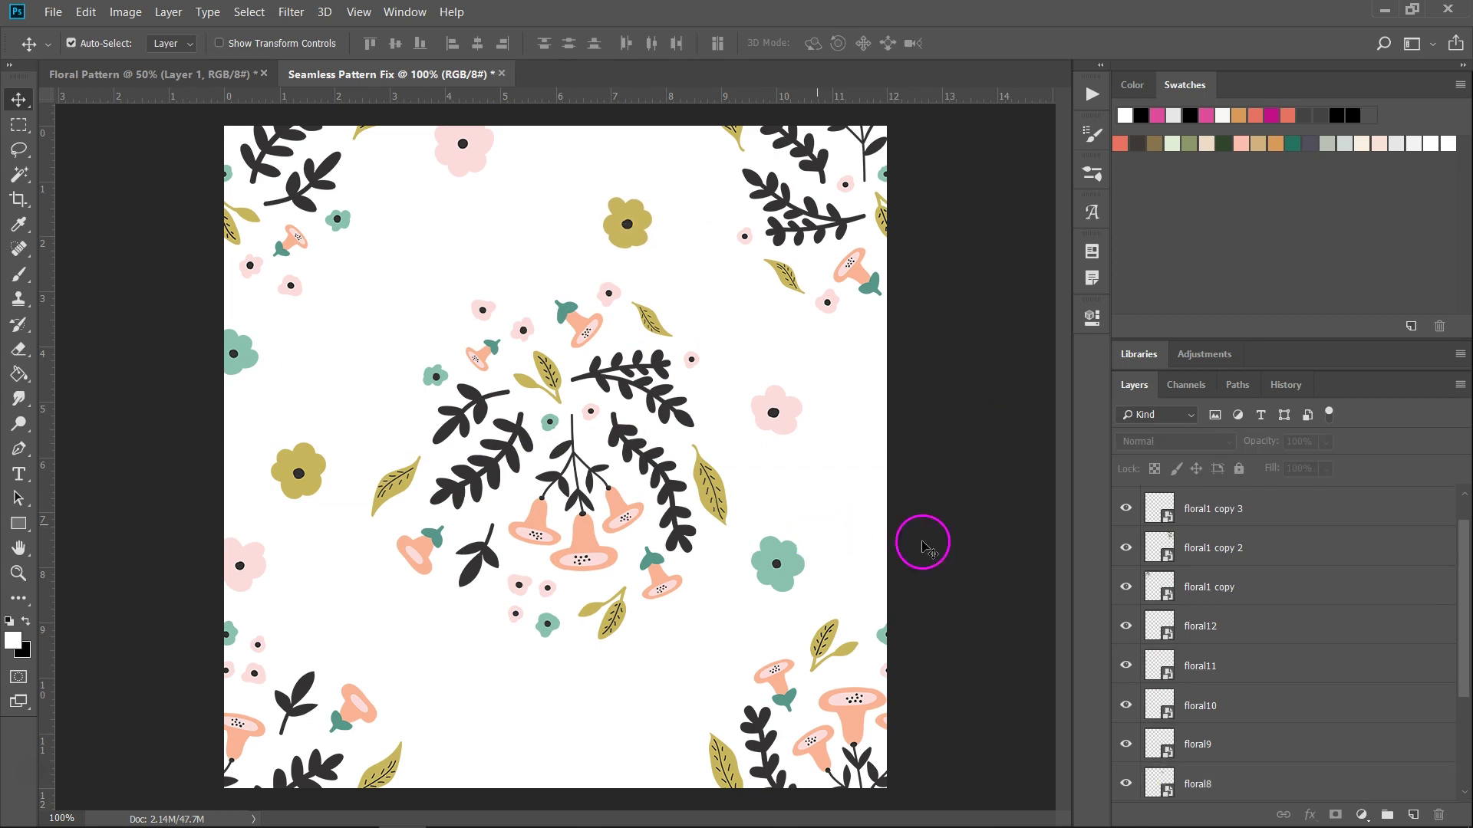
# Duplicate the teal floral13 flower, vary the copy with the Rotate & Reflect actions, and set it above and left of the central floral
pyautogui.moveTo(254, 360); pyautogui.dragTo(412, 345)
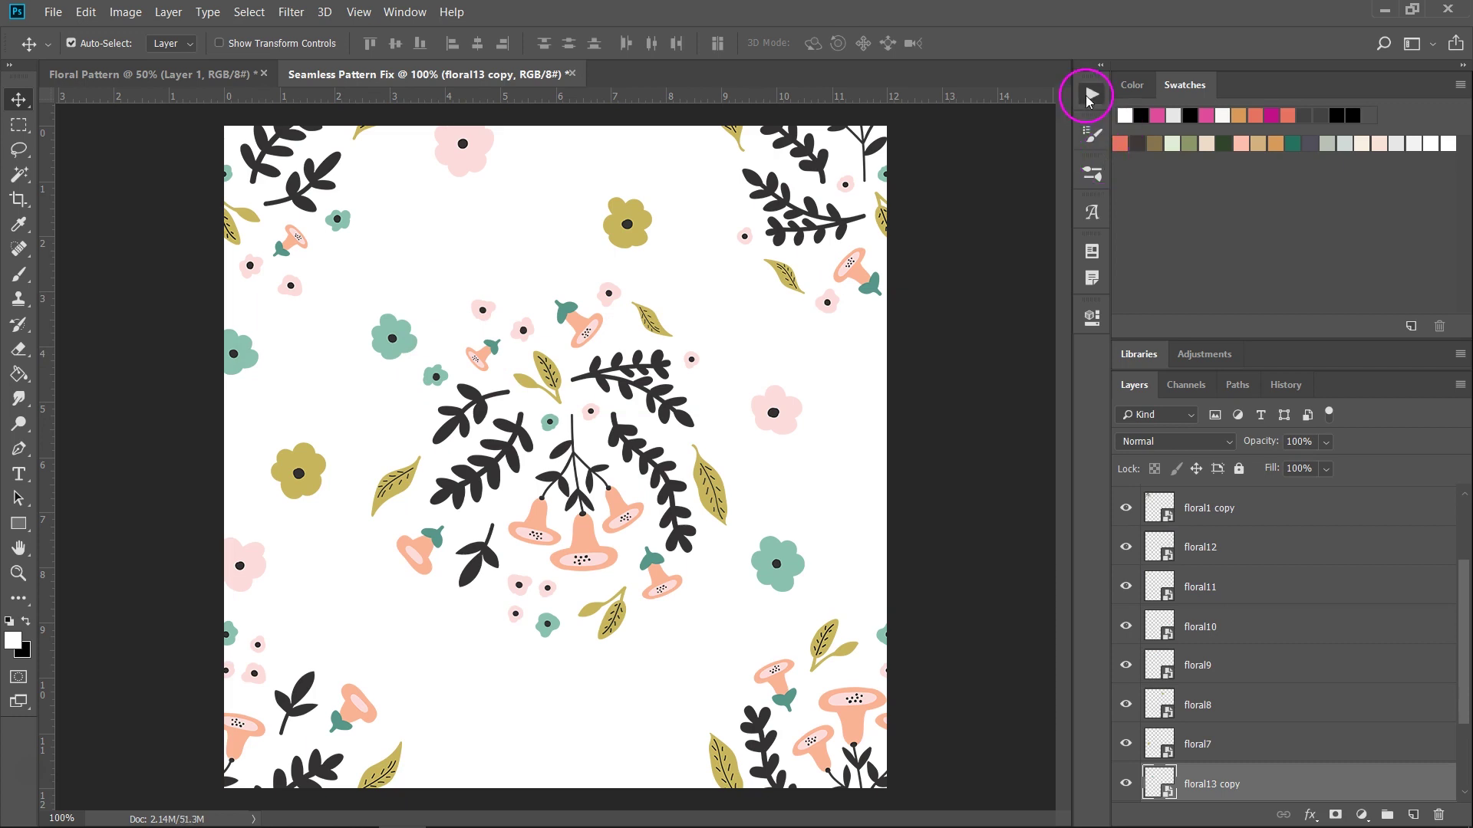
pyautogui.click(1090, 96)
pyautogui.moveTo(1069, 278); pyautogui.dragTo(1069, 422)
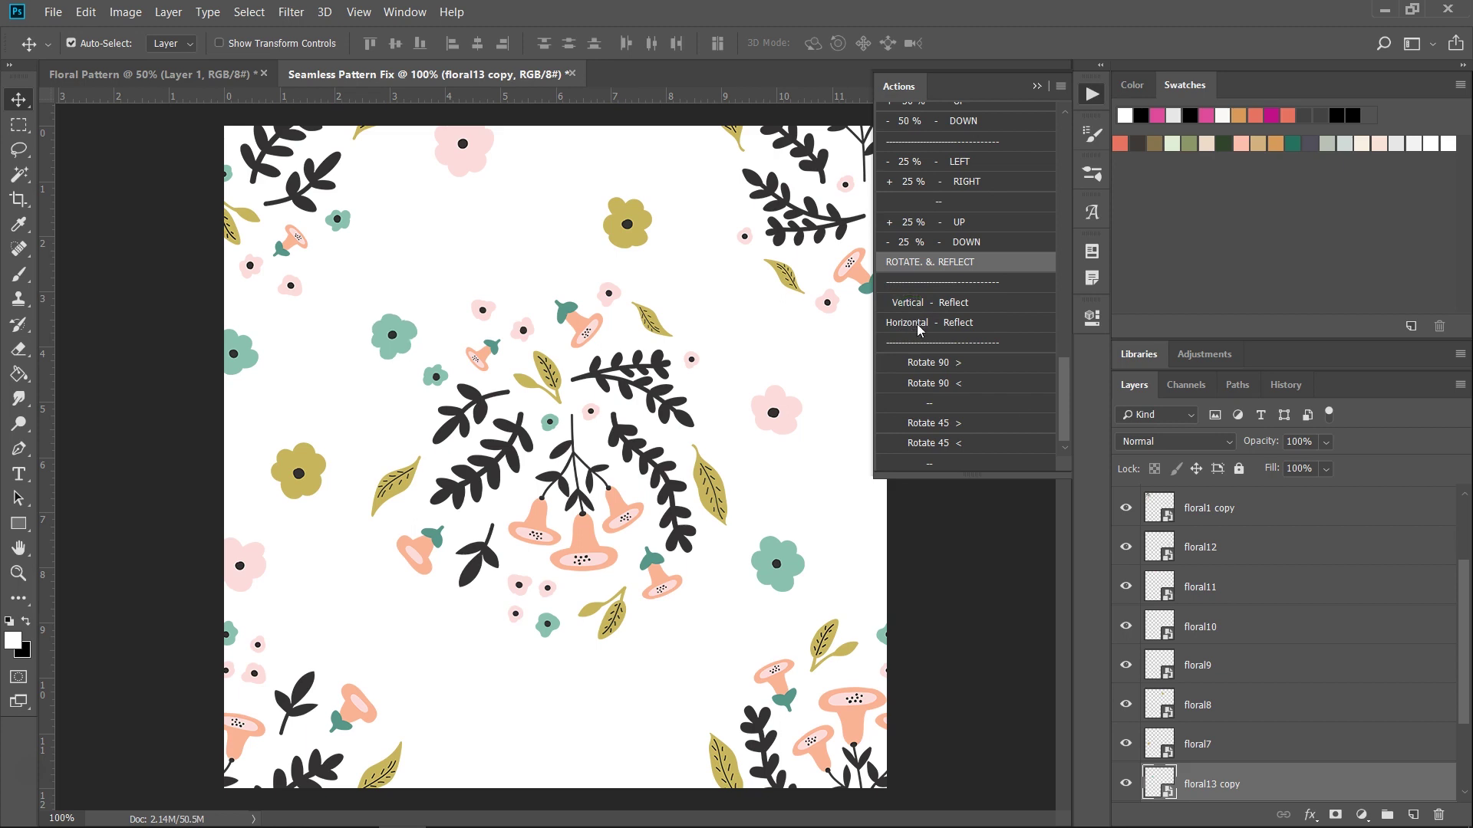
pyautogui.moveTo(392, 336); pyautogui.dragTo(440, 248)
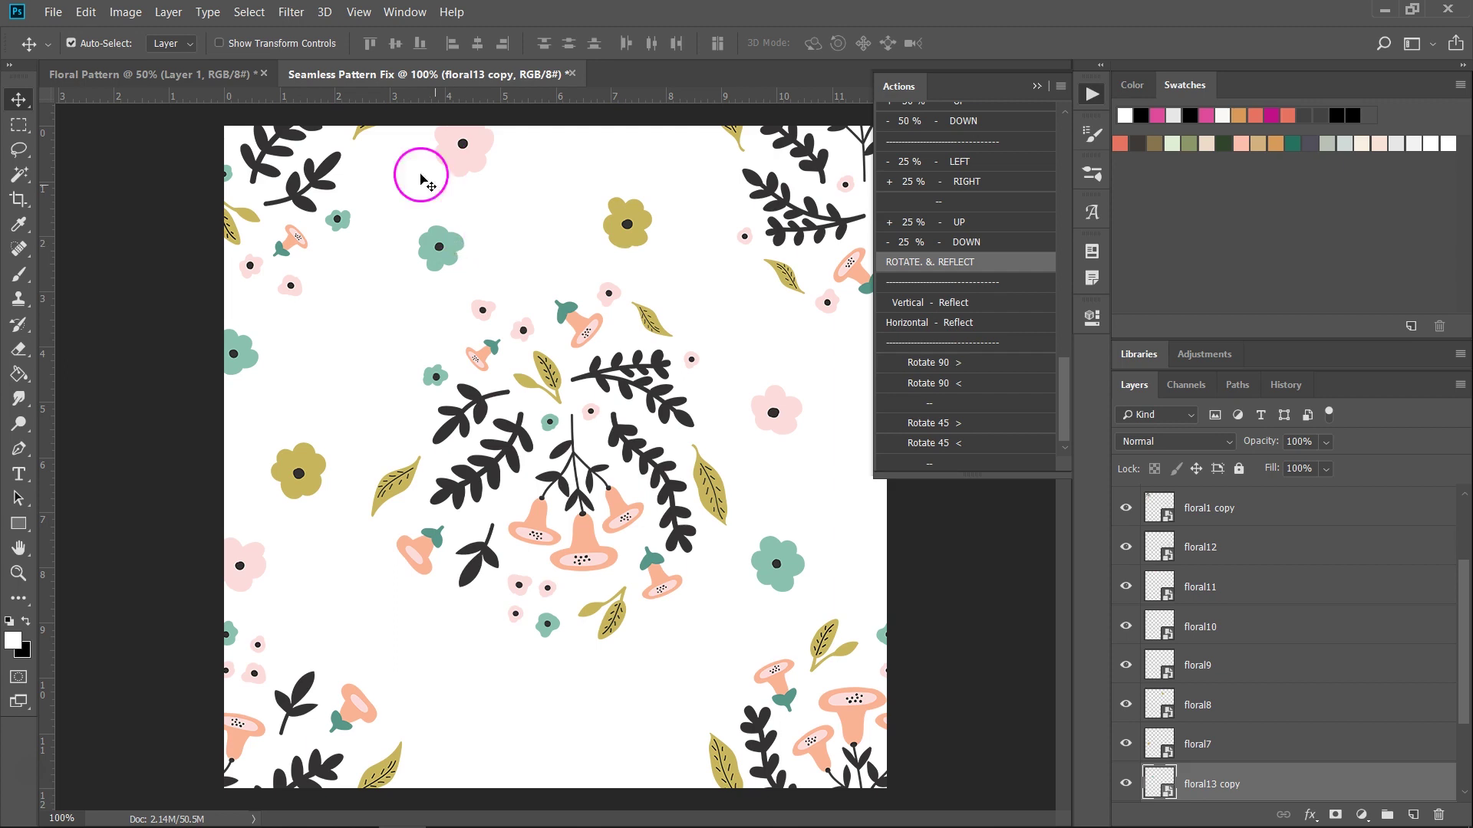
# Fill the gaps around the central floral with copies of floral7, floral9, floral11 and two of floral12, scaling the floral11 copy down
pyautogui.moveTo(618, 222); pyautogui.dragTo(473, 711)
pyautogui.moveTo(641, 681); pyautogui.dragTo(507, 621)
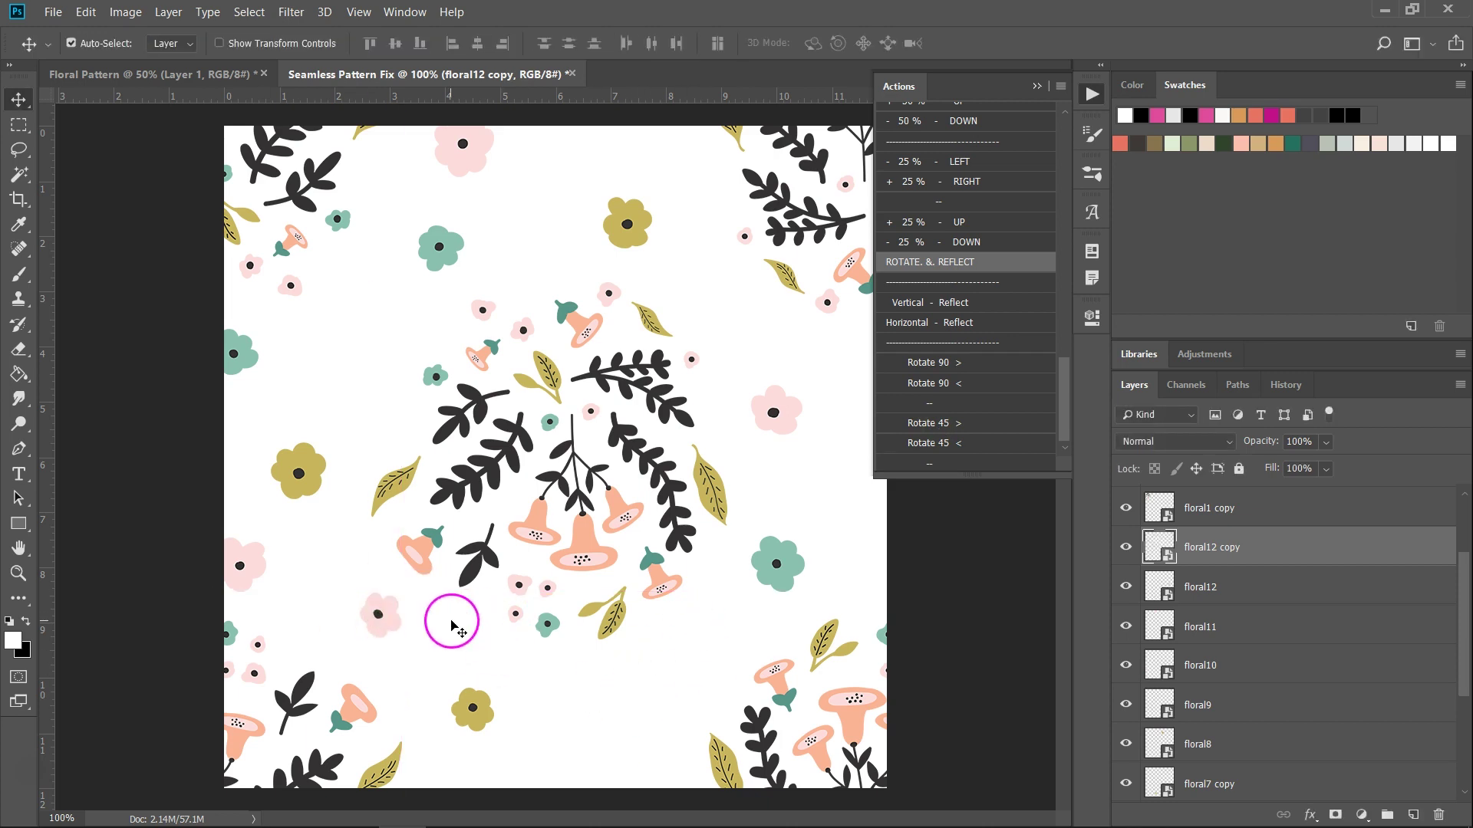
pyautogui.moveTo(657, 328); pyautogui.dragTo(388, 371)
pyautogui.moveTo(463, 144); pyautogui.dragTo(700, 652)
pyautogui.hotkey('ctrl', 't')
pyautogui.press('Return')
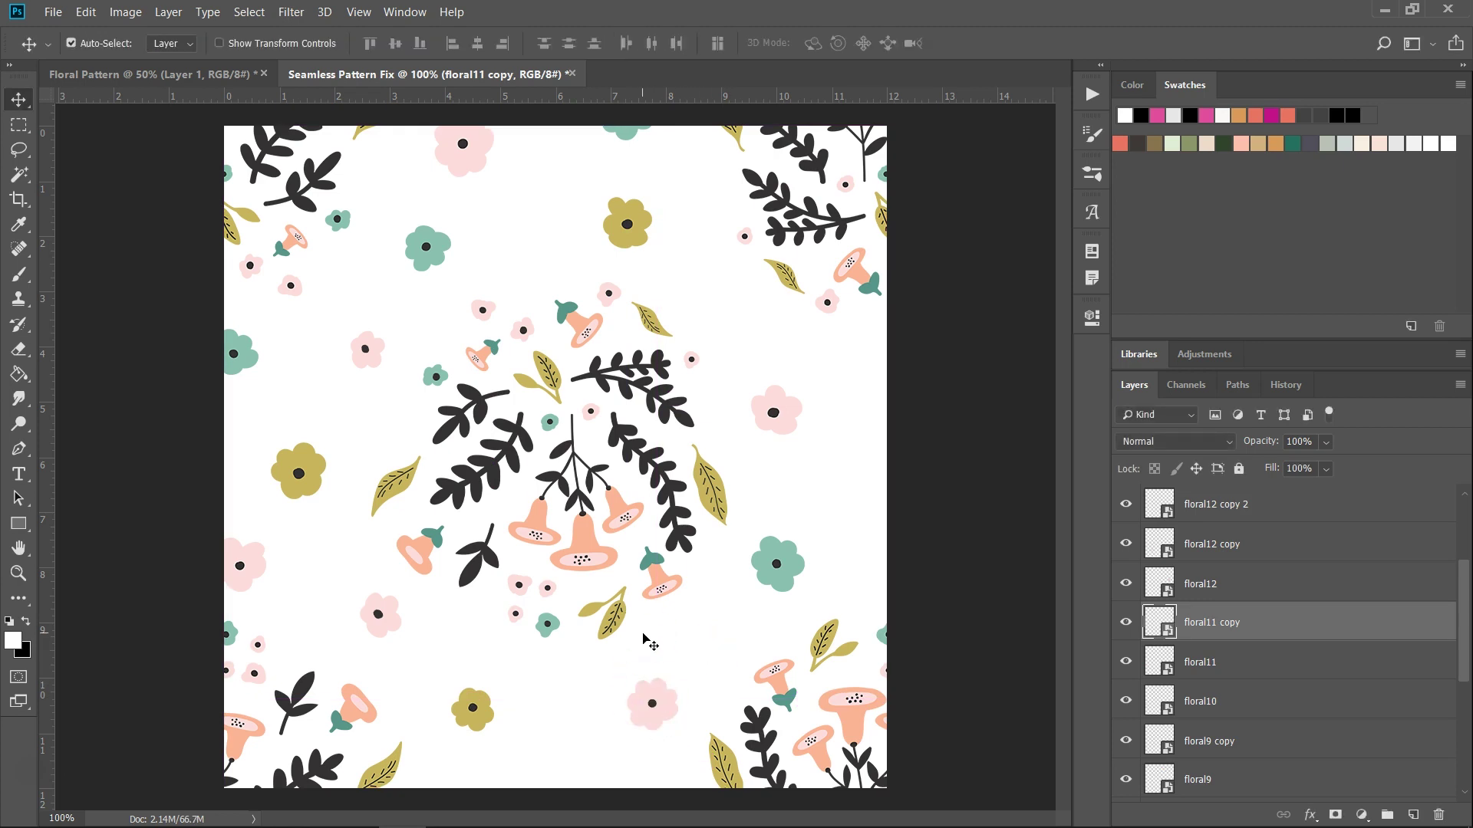
# Run the Copy to Edge Right action on floral13 and floral10, the two flowers crossing the canvas's left edge
pyautogui.click(240, 359)
pyautogui.keyDown('shift'); pyautogui.click(253, 566); pyautogui.keyUp('shift')
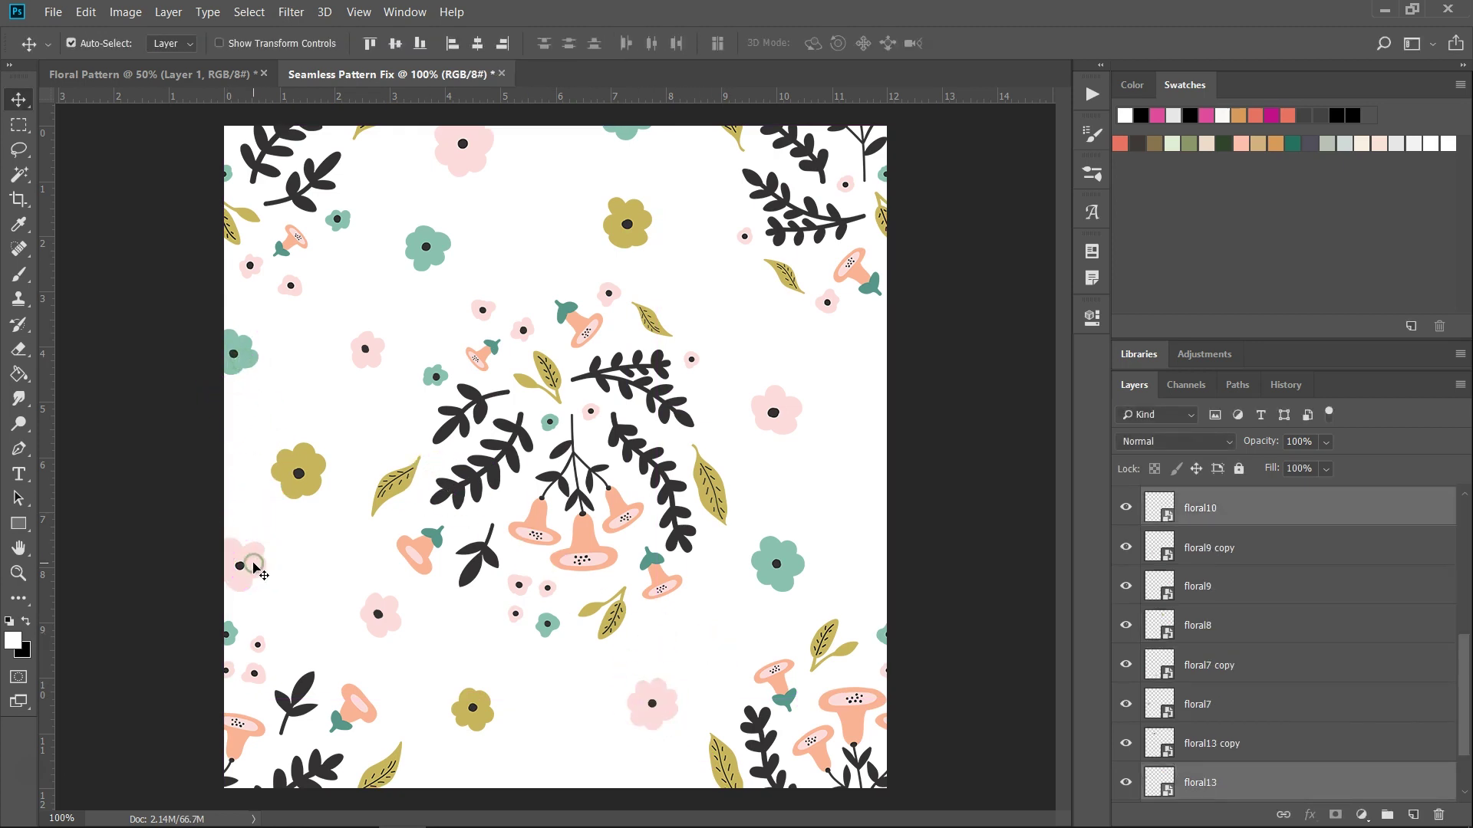
pyautogui.click(1093, 95)
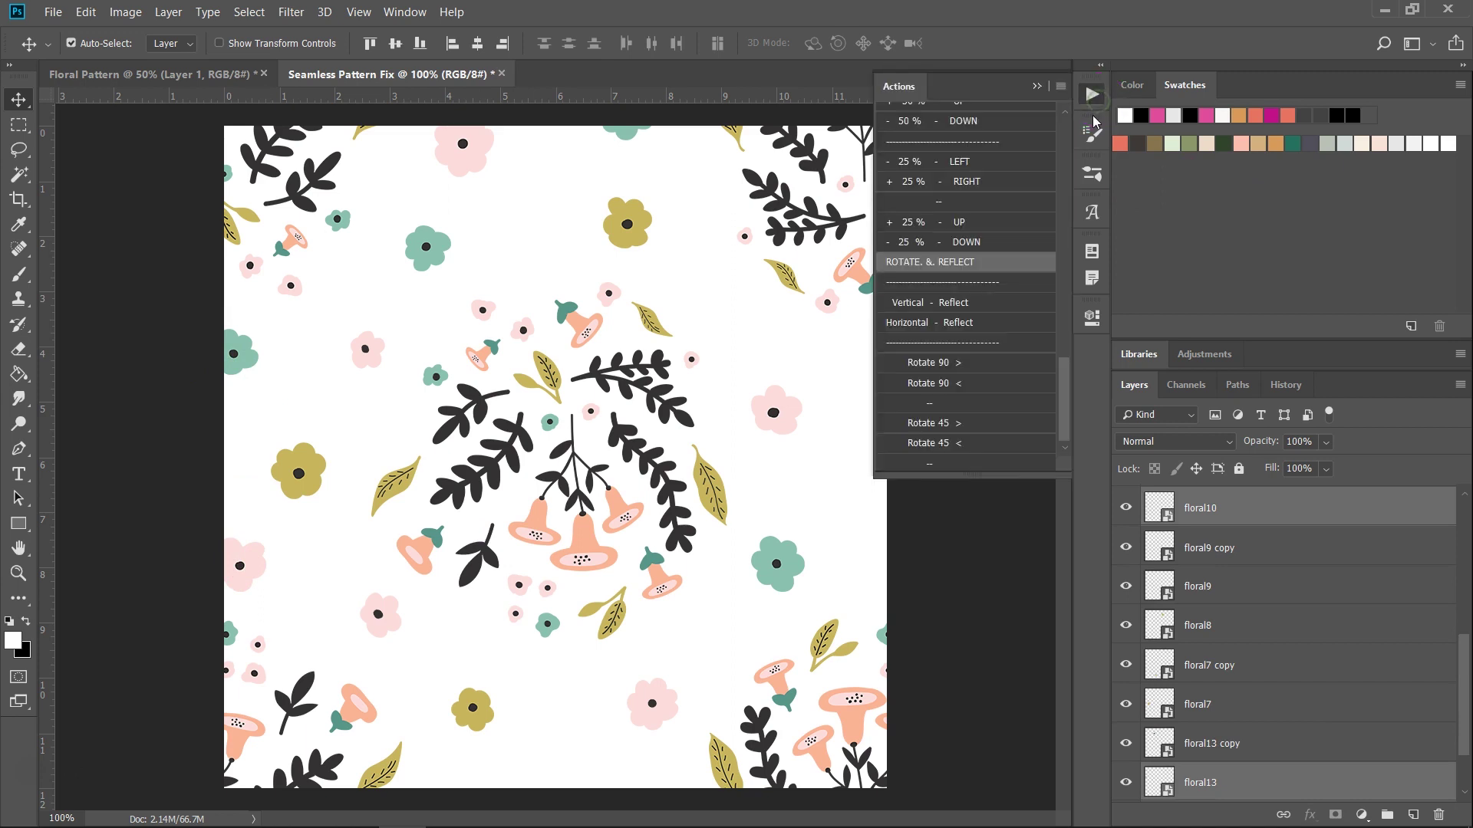
pyautogui.moveTo(1064, 364); pyautogui.dragTo(1061, 123)
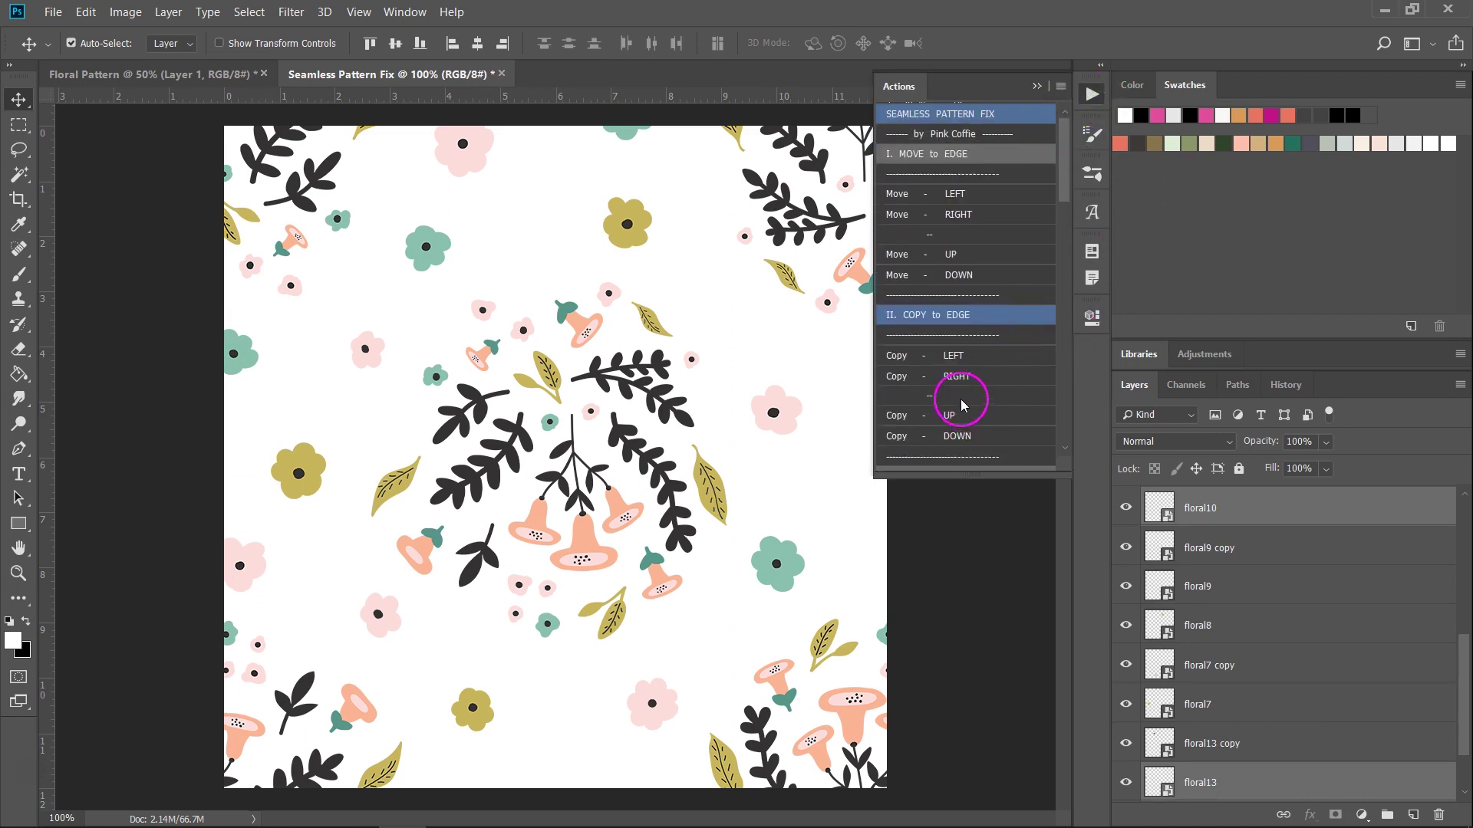
pyautogui.click(955, 377)
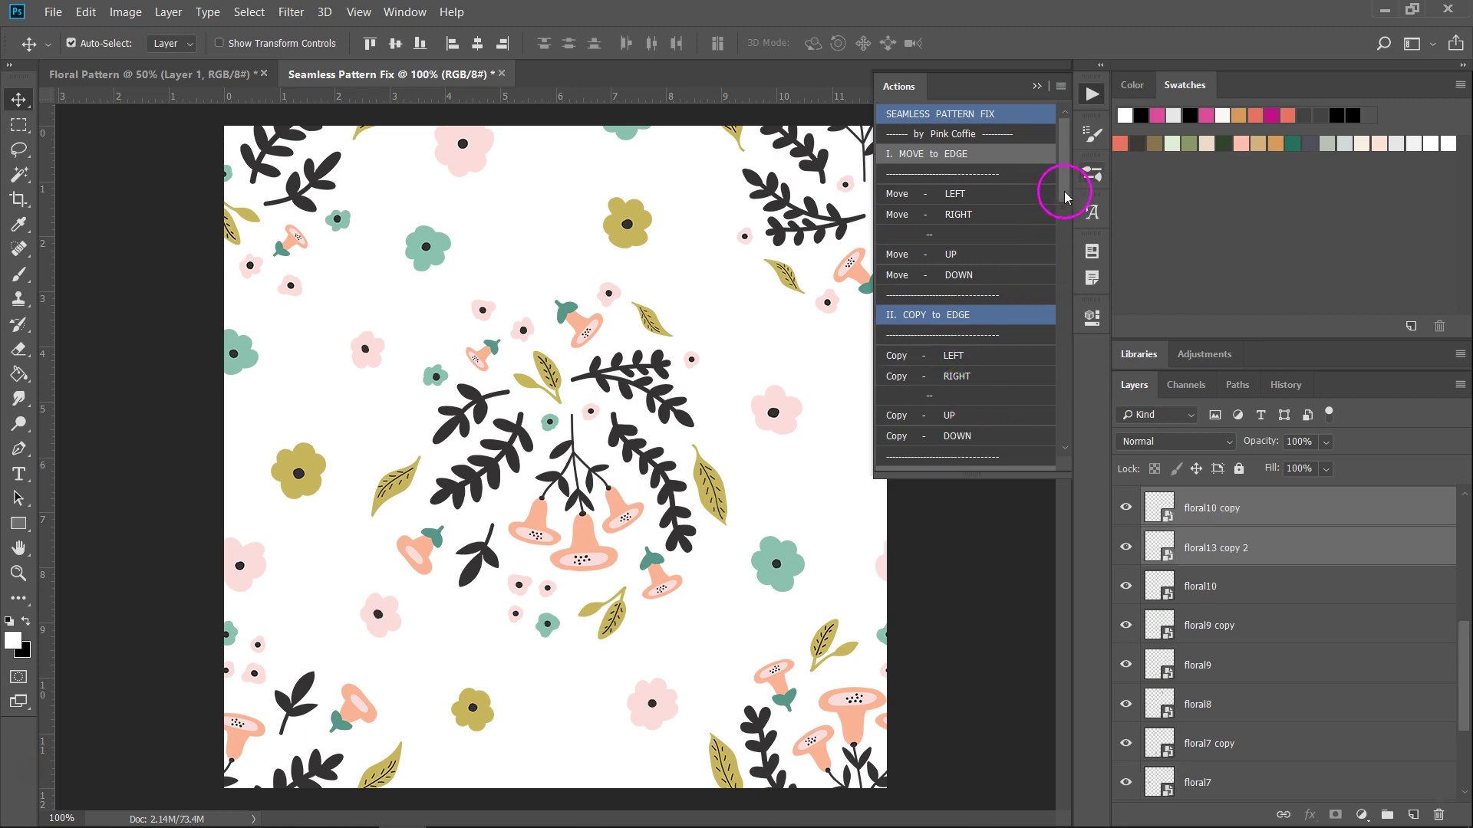
pyautogui.click(1092, 93)
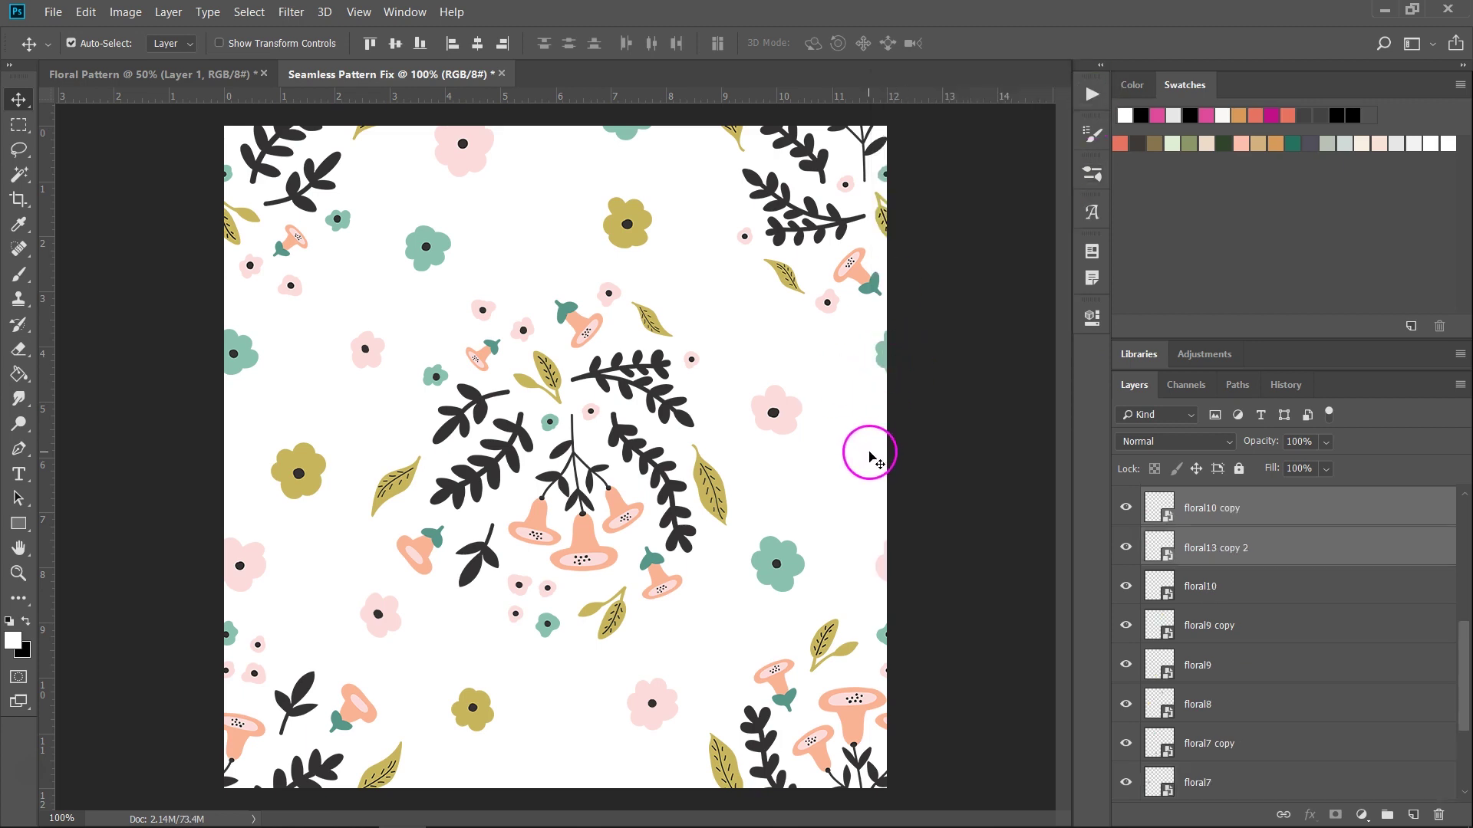
# Run the Copy to Edge Down action on floral11 and floral9 copy, the two flowers crossing the canvas's top edge
pyautogui.moveTo(452, 168); pyautogui.dragTo(623, 135)
pyautogui.click(1080, 105)
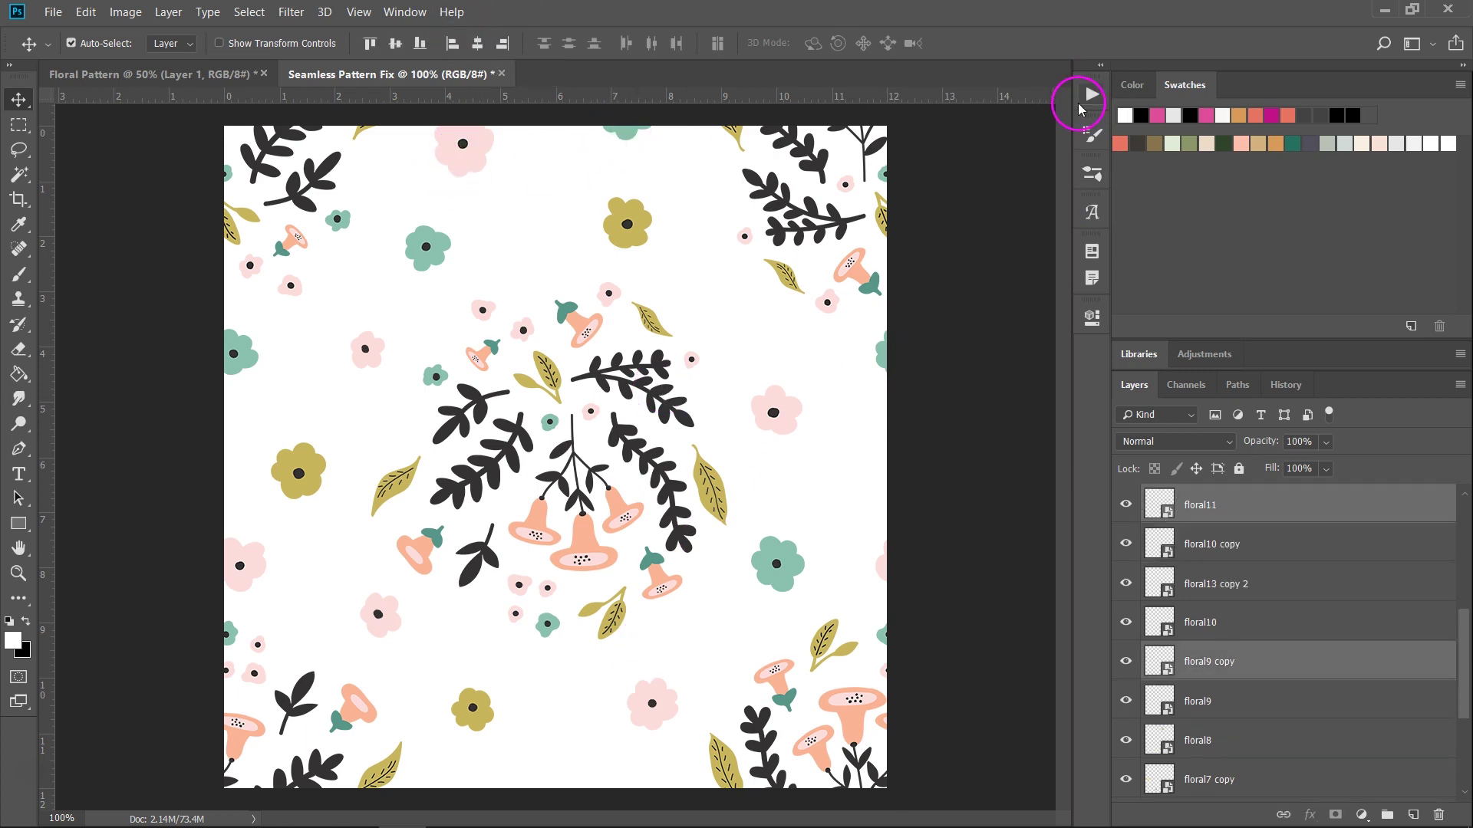
pyautogui.click(1089, 97)
pyautogui.moveTo(1066, 171); pyautogui.dragTo(1066, 189)
pyautogui.click(965, 353)
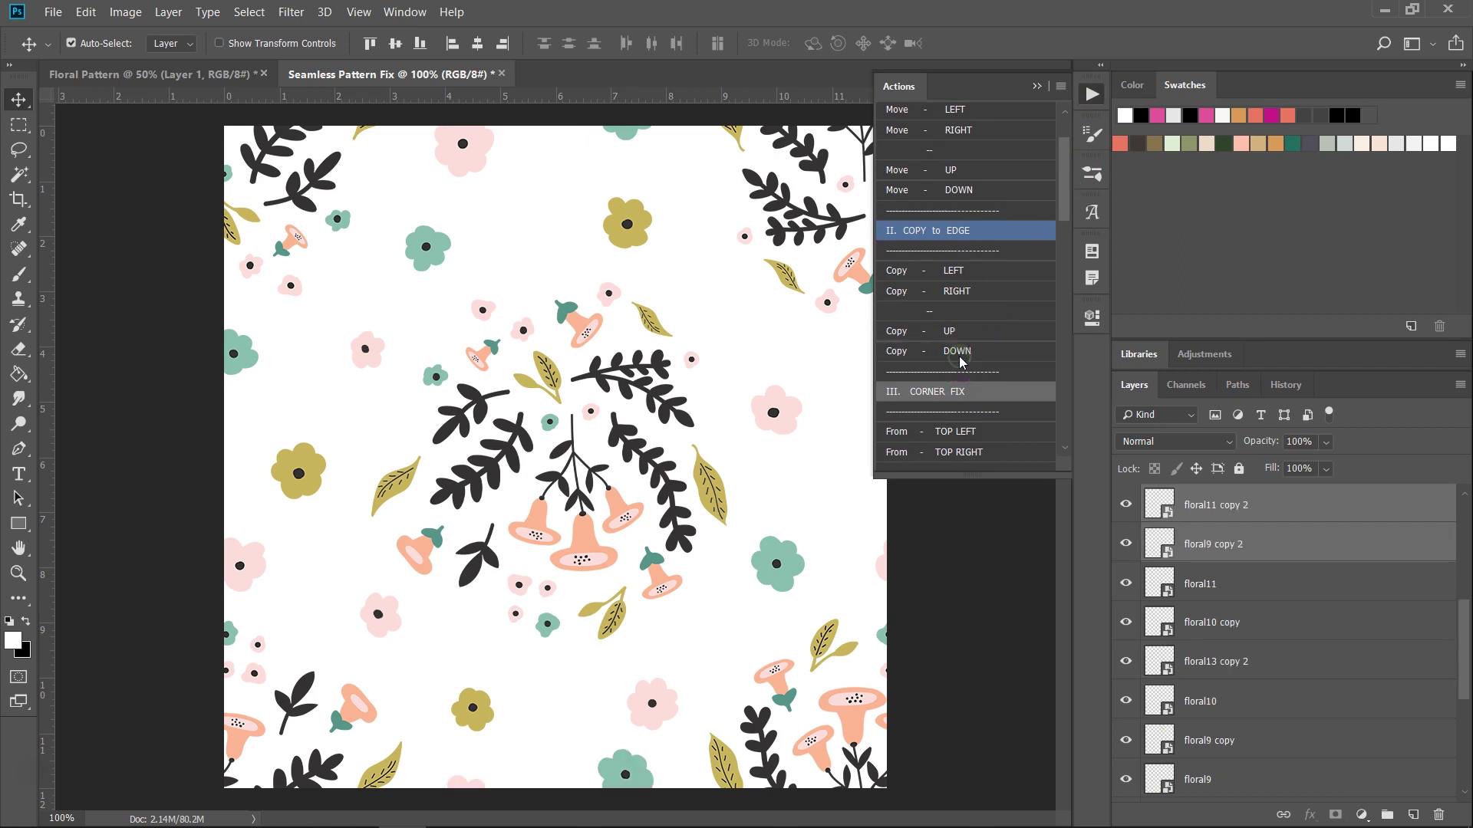
# Shift the olive and pink filler flowers below the central floral closer together and preview the repeat at 25%
pyautogui.moveTo(478, 706); pyautogui.dragTo(509, 708)
pyautogui.click(1059, 140)
pyautogui.moveTo(1066, 177); pyautogui.dragTo(1066, 244)
pyautogui.click(956, 317)
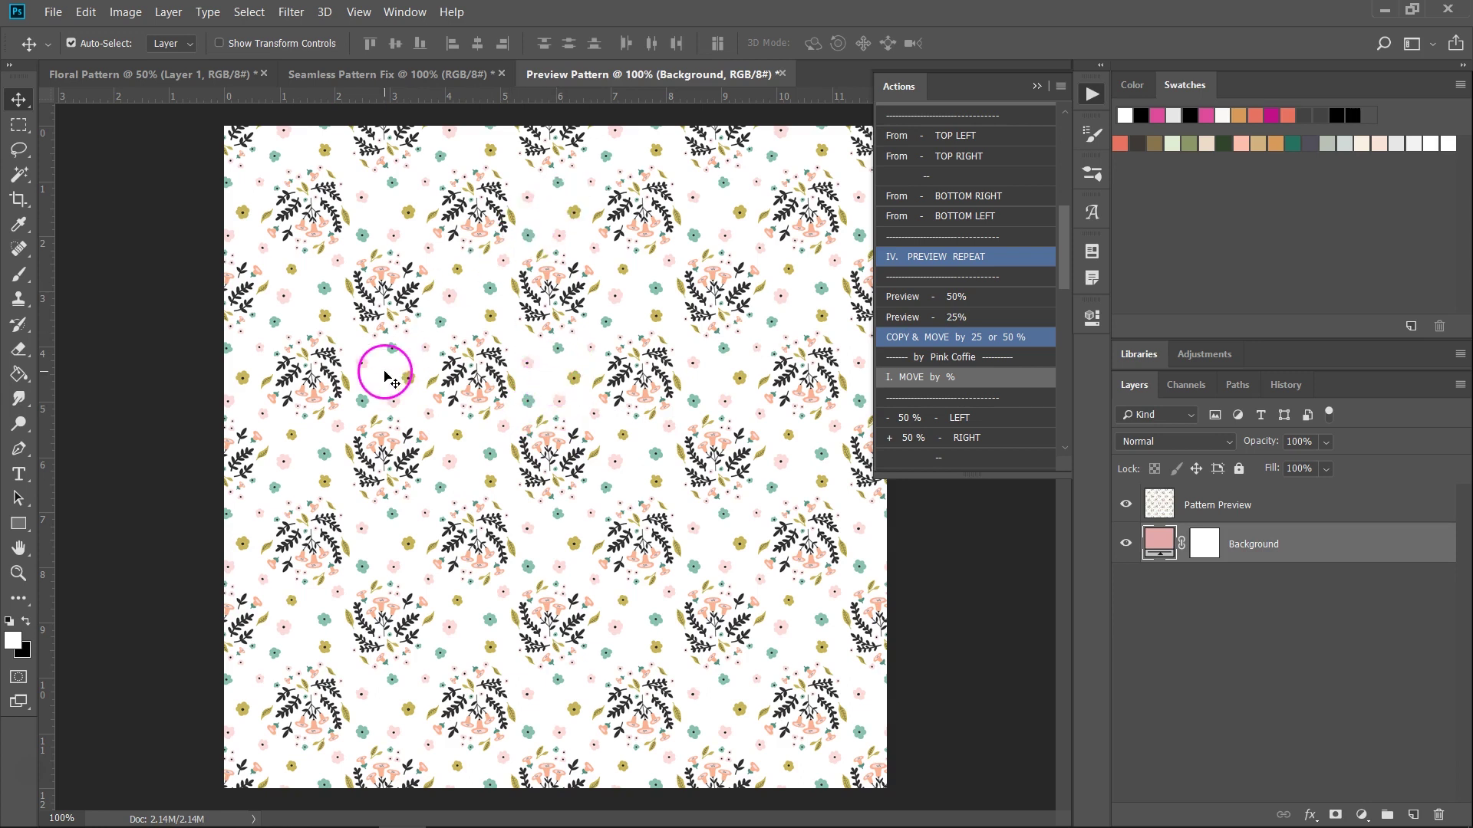
# In the Seamless Pattern Fix tile, add a smaller teal floral13 copy above the central floral and a smaller olive floral7 copy at its upper right
pyautogui.click(412, 76)
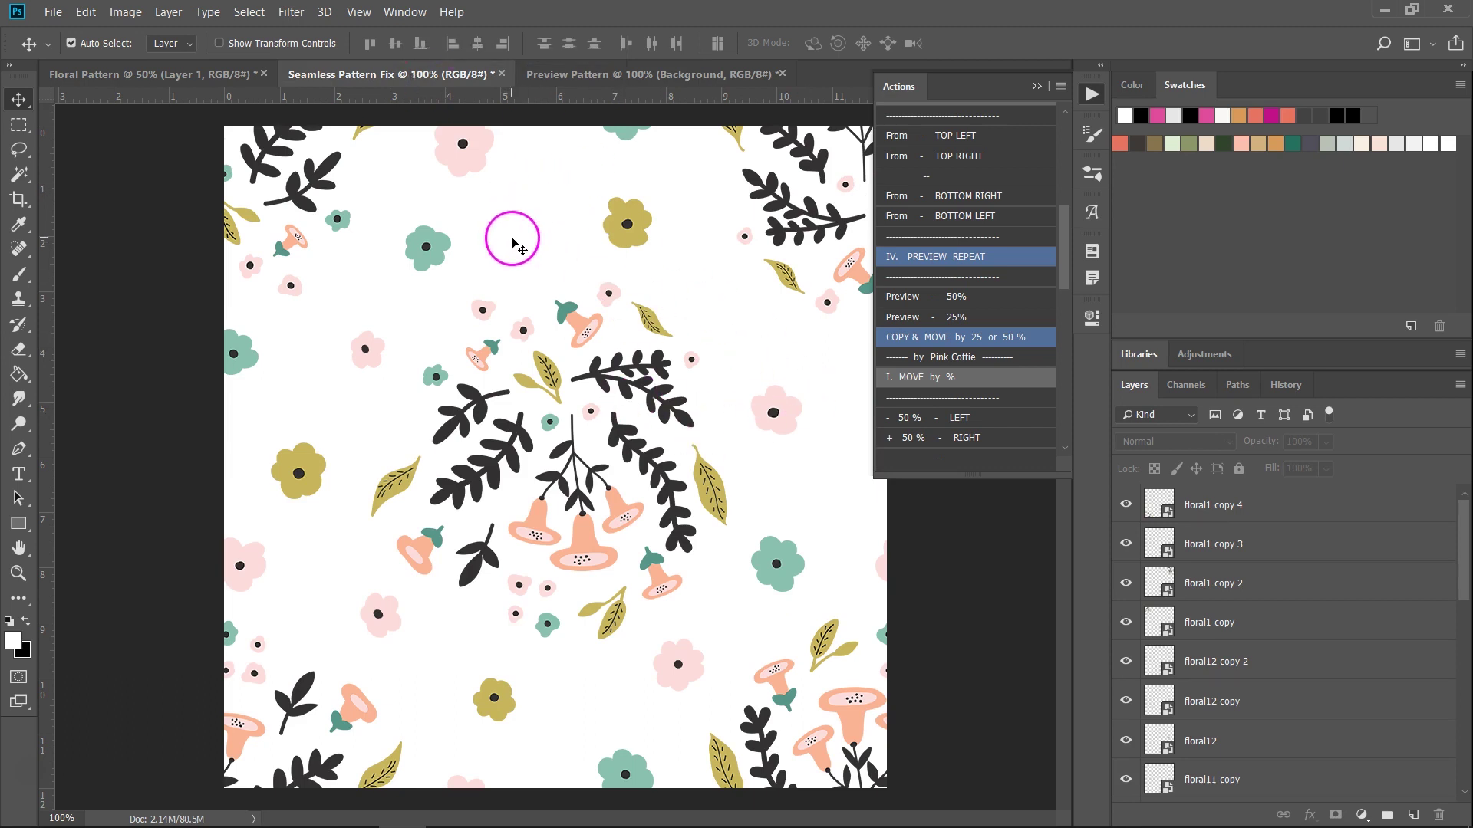
pyautogui.moveTo(253, 355); pyautogui.dragTo(555, 197)
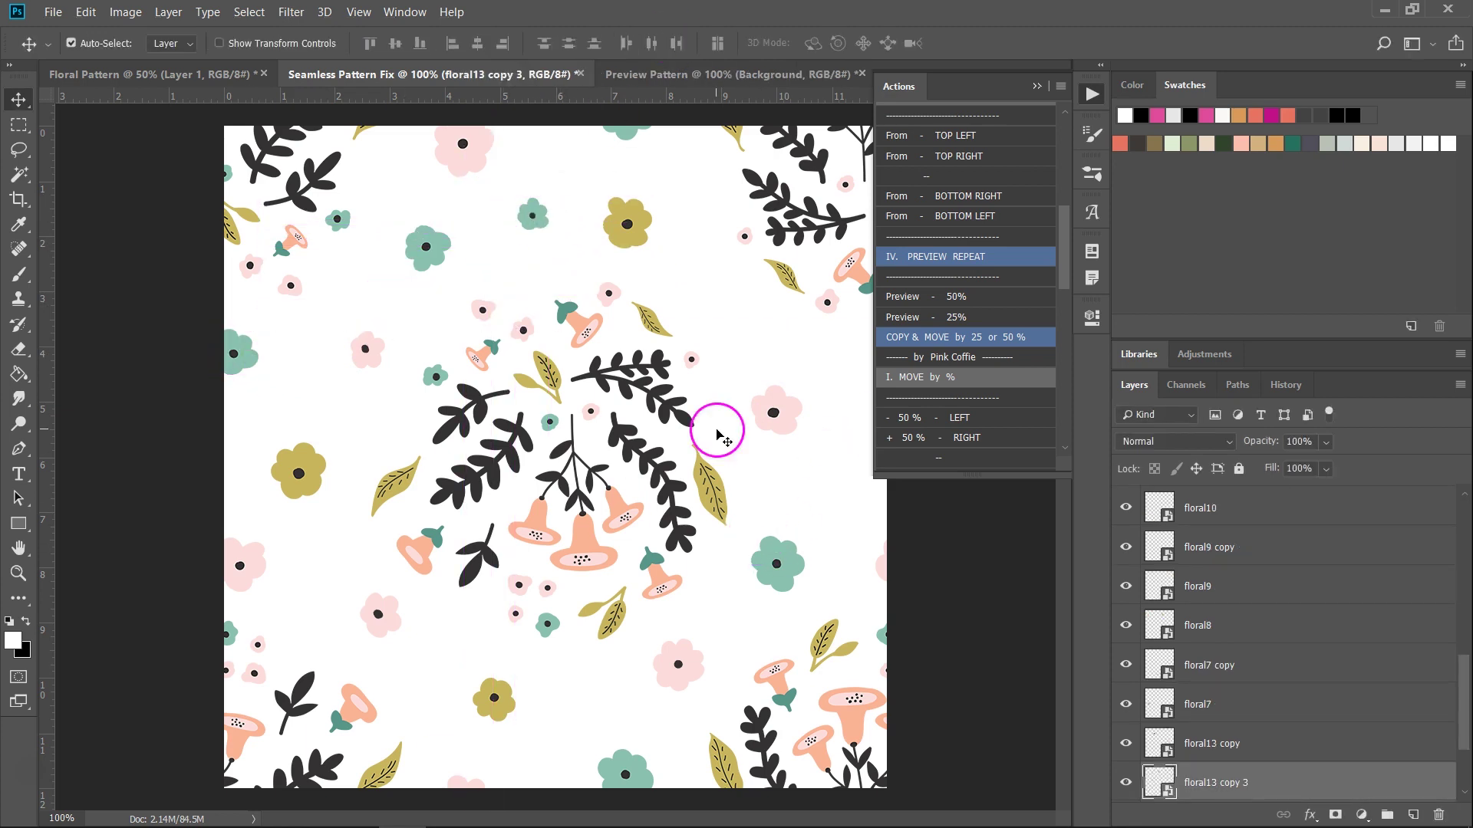
pyautogui.moveTo(503, 719); pyautogui.dragTo(730, 331)
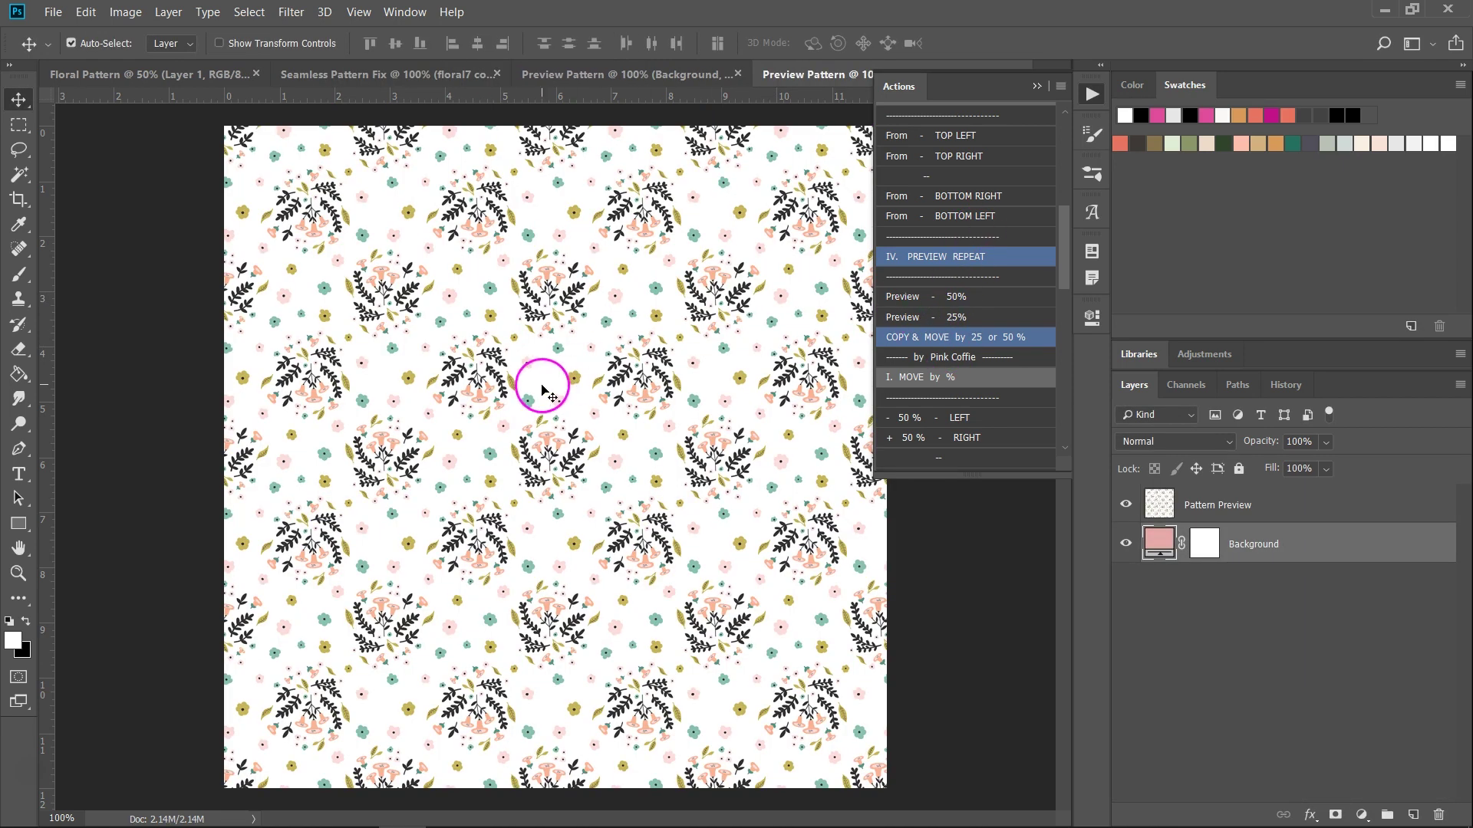
# Add a small olive flower right of the central floral and a small pink one below it, adjust their neighbours, and preview the repeat at 25%
pyautogui.moveTo(542, 391)
pyautogui.mouseDown()
pyautogui.moveTo(547, 92)
pyautogui.moveTo(427, 75)
pyautogui.mouseUp()
pyautogui.moveTo(815, 460); pyautogui.dragTo(862, 397)
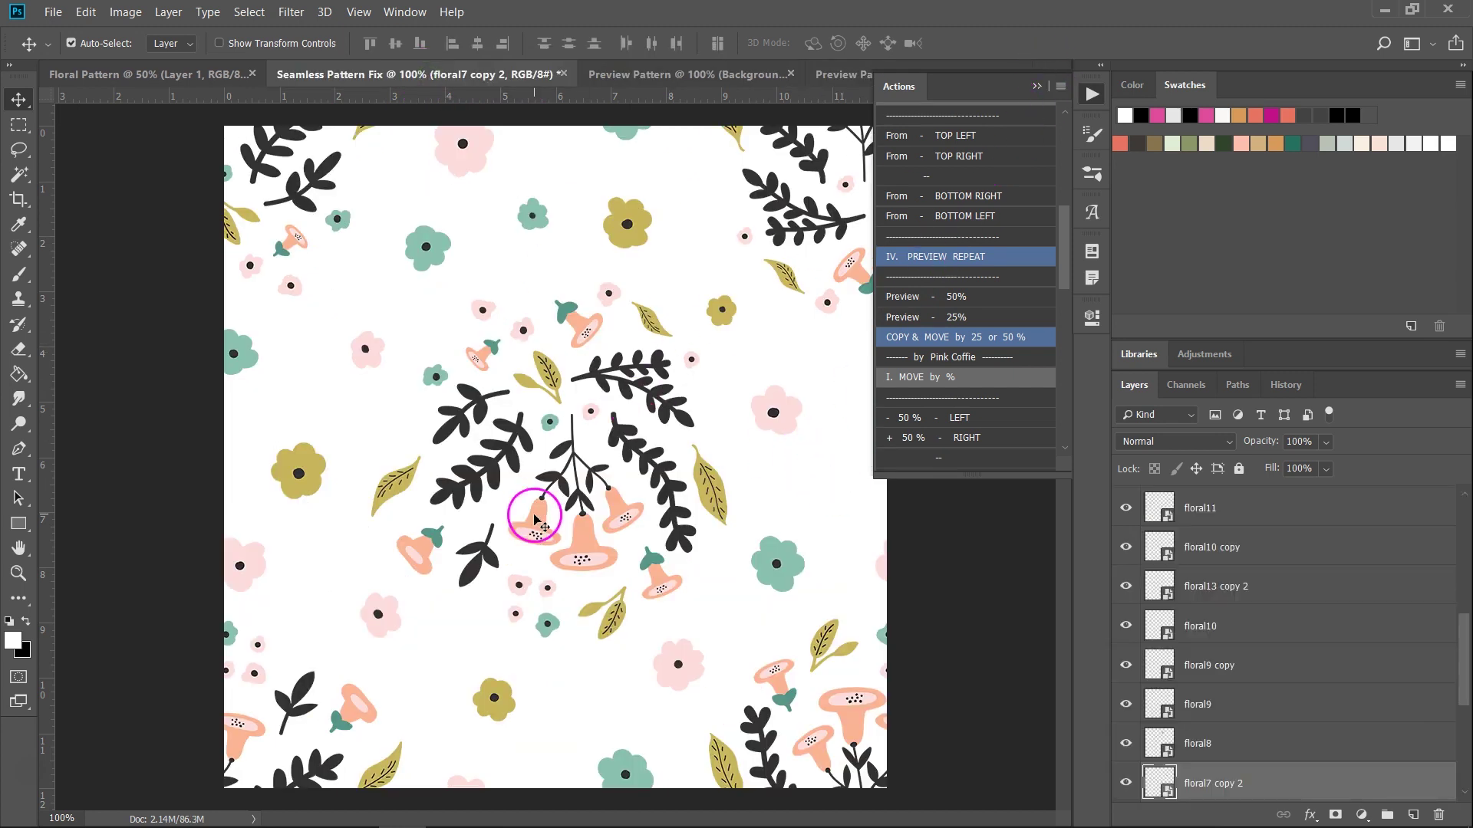
pyautogui.moveTo(493, 698); pyautogui.dragTo(836, 482)
pyautogui.moveTo(549, 732)
pyautogui.mouseDown()
pyautogui.moveTo(598, 692)
pyautogui.moveTo(550, 738)
pyautogui.mouseUp()
pyautogui.moveTo(678, 664); pyautogui.dragTo(684, 675)
pyautogui.click(937, 318)
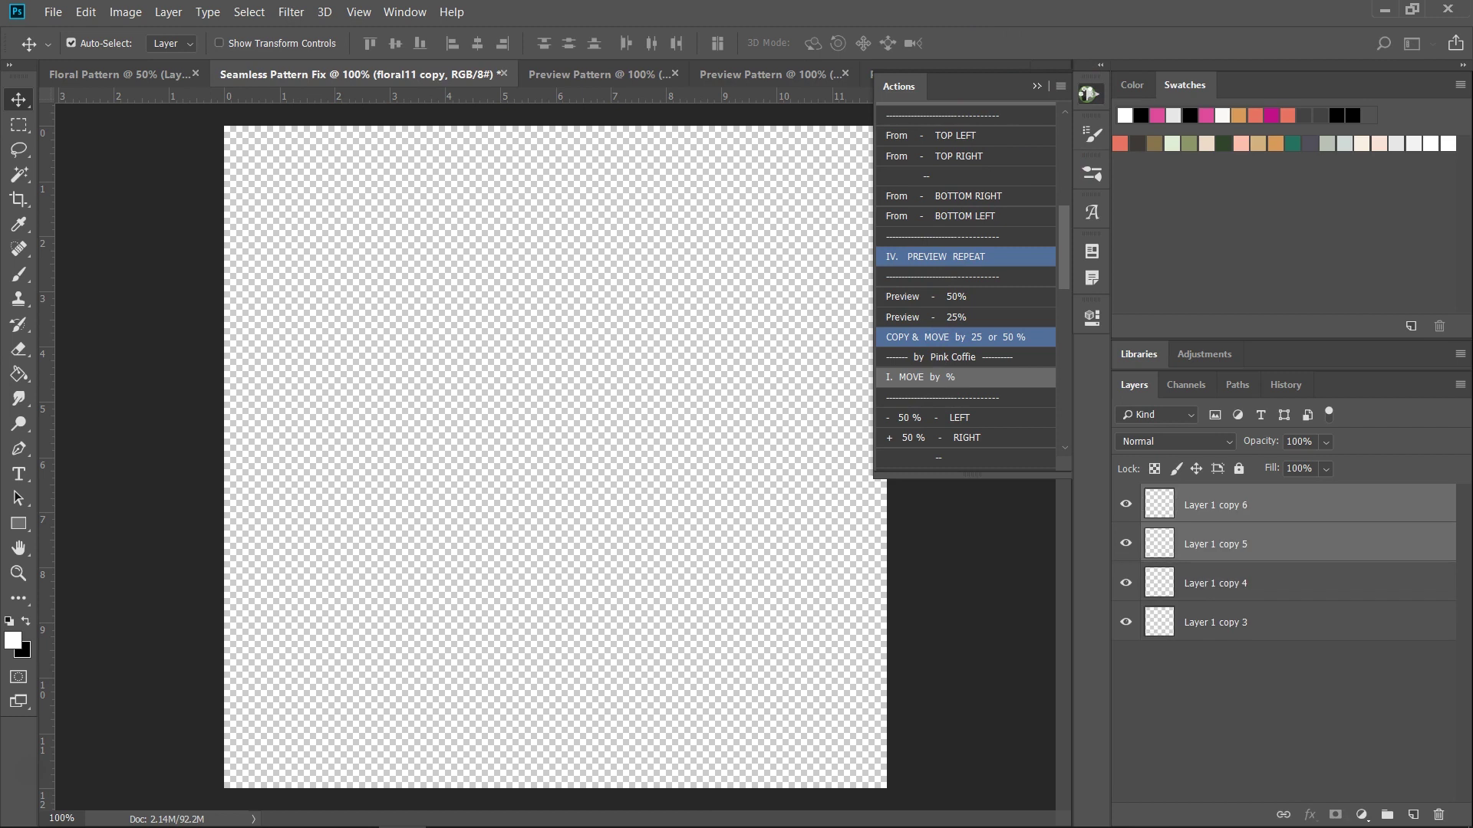
pyautogui.click(1089, 96)
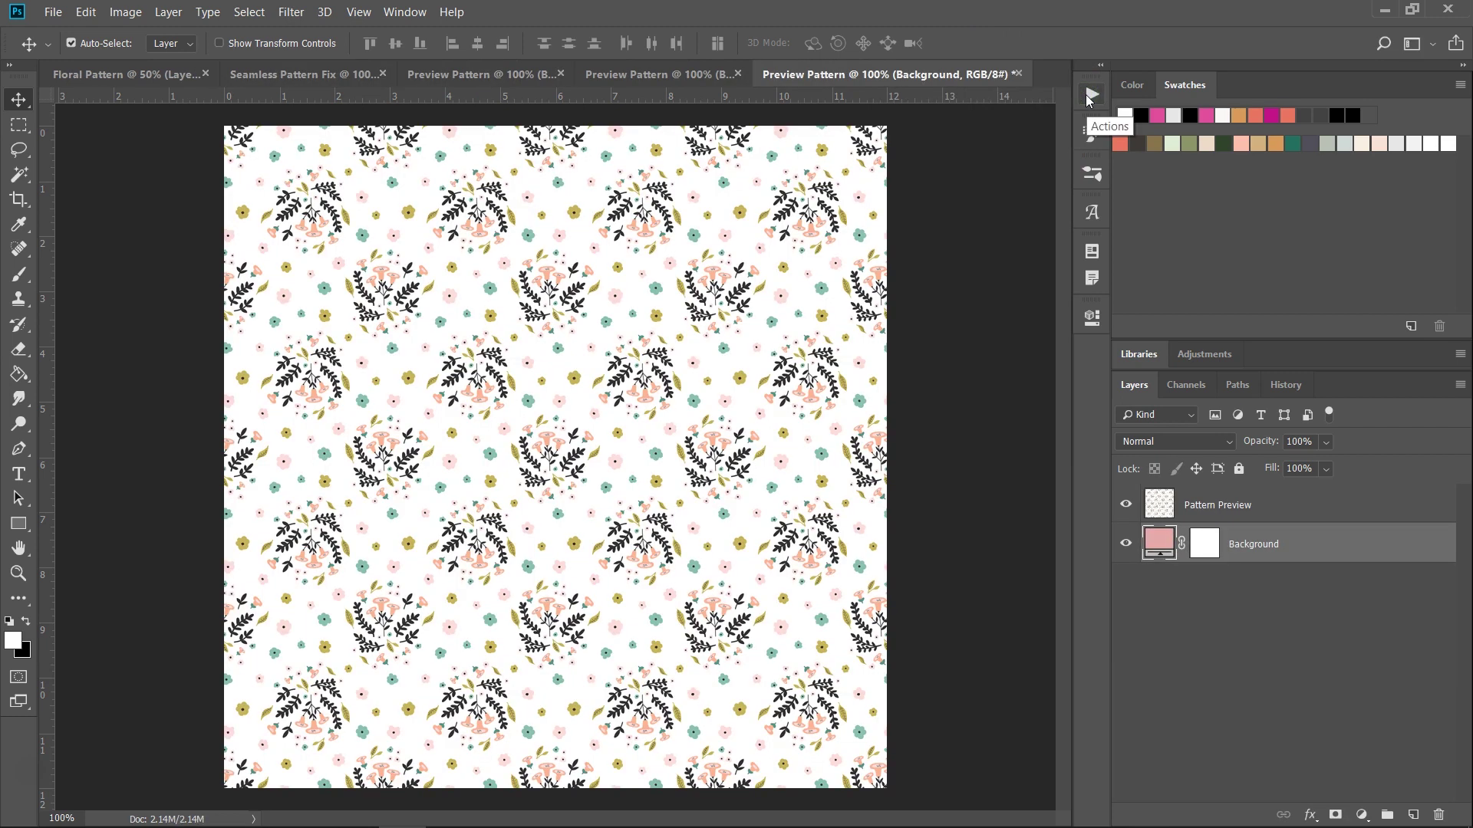
# Close the Preview Pattern documents without saving them
pyautogui.click(976, 46)
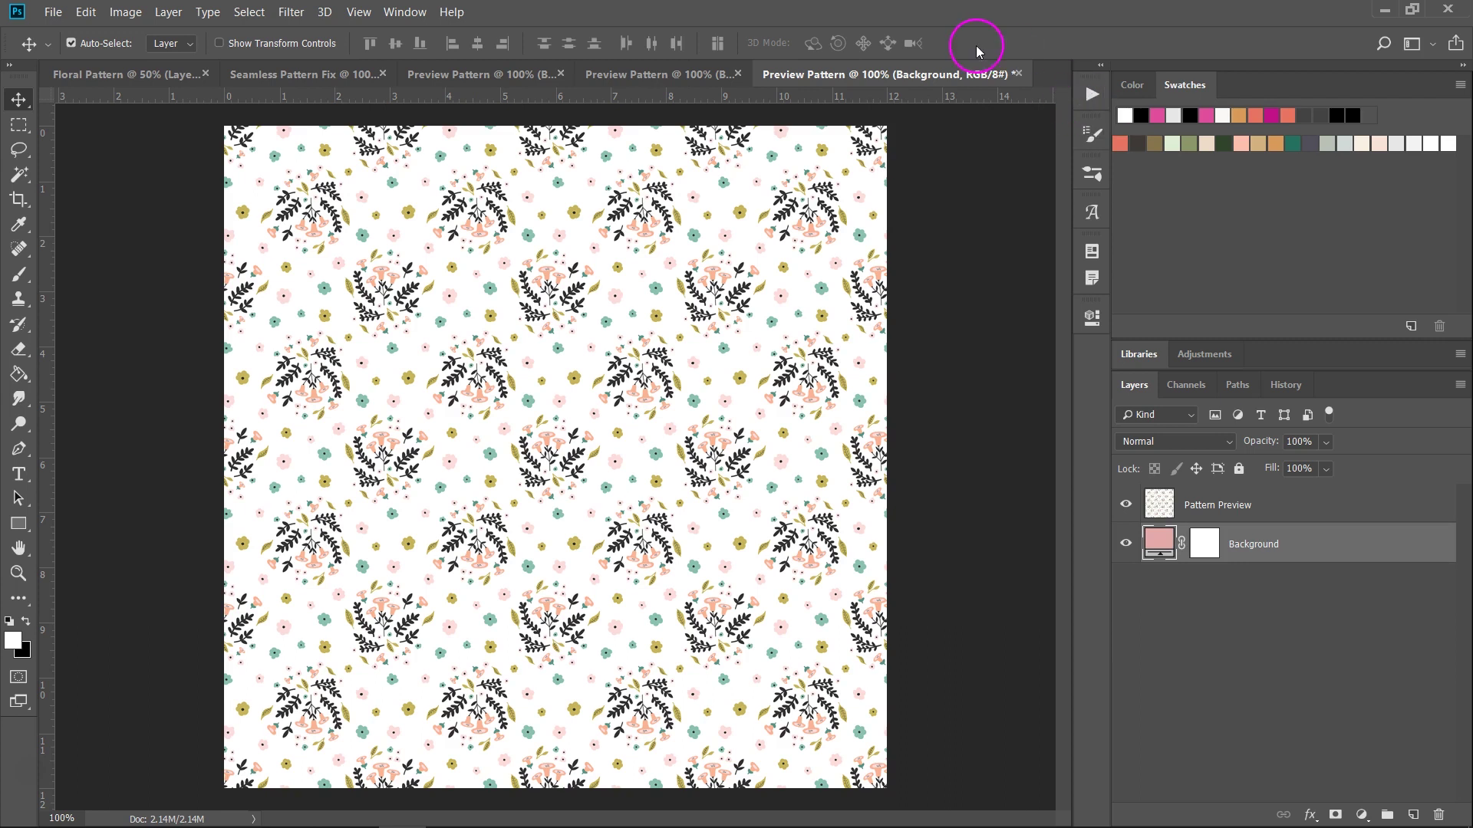
pyautogui.click(1019, 73)
pyautogui.click(798, 329)
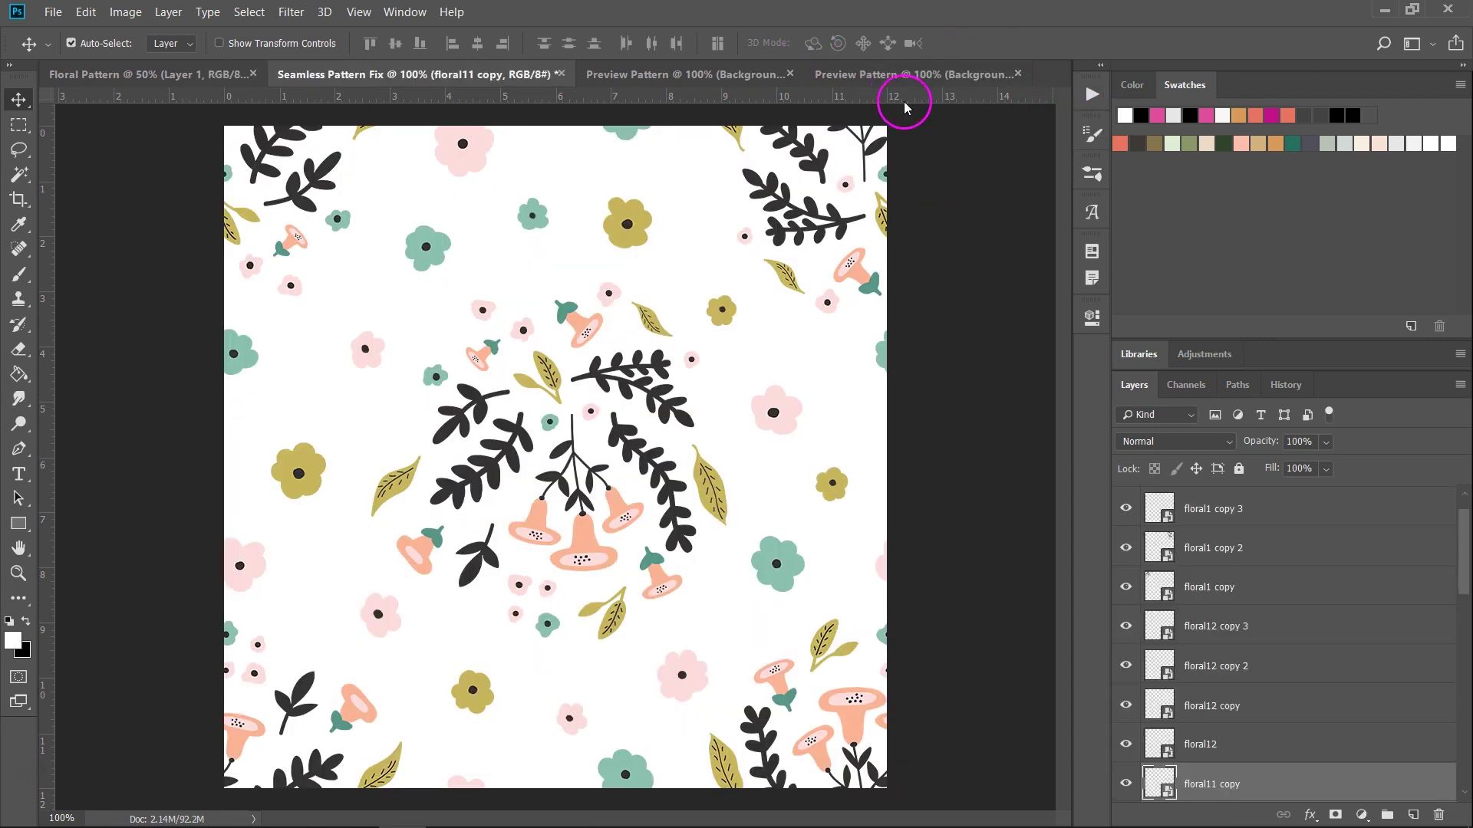
pyautogui.click(899, 80)
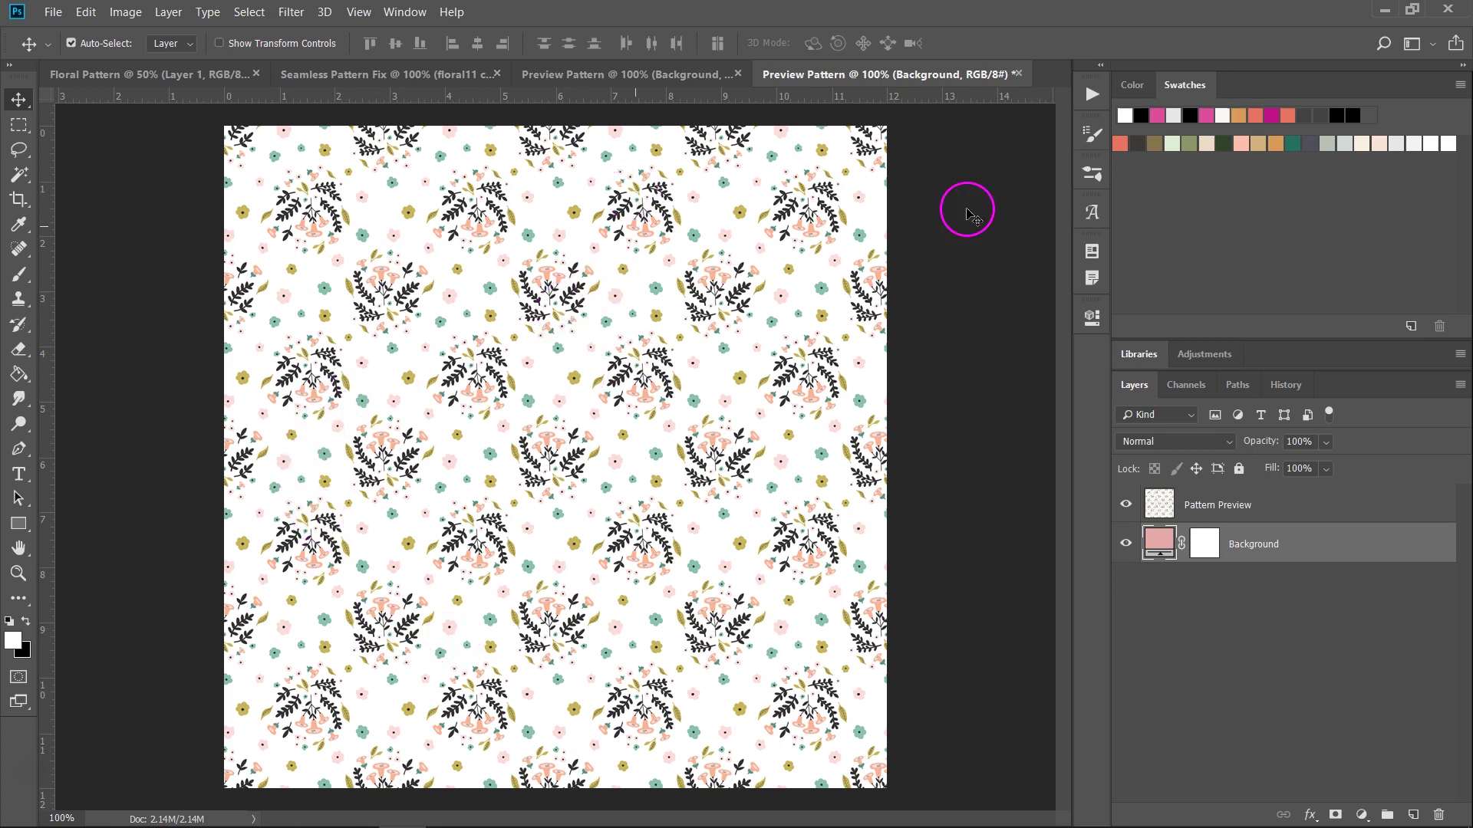
pyautogui.click(1018, 74)
pyautogui.click(749, 328)
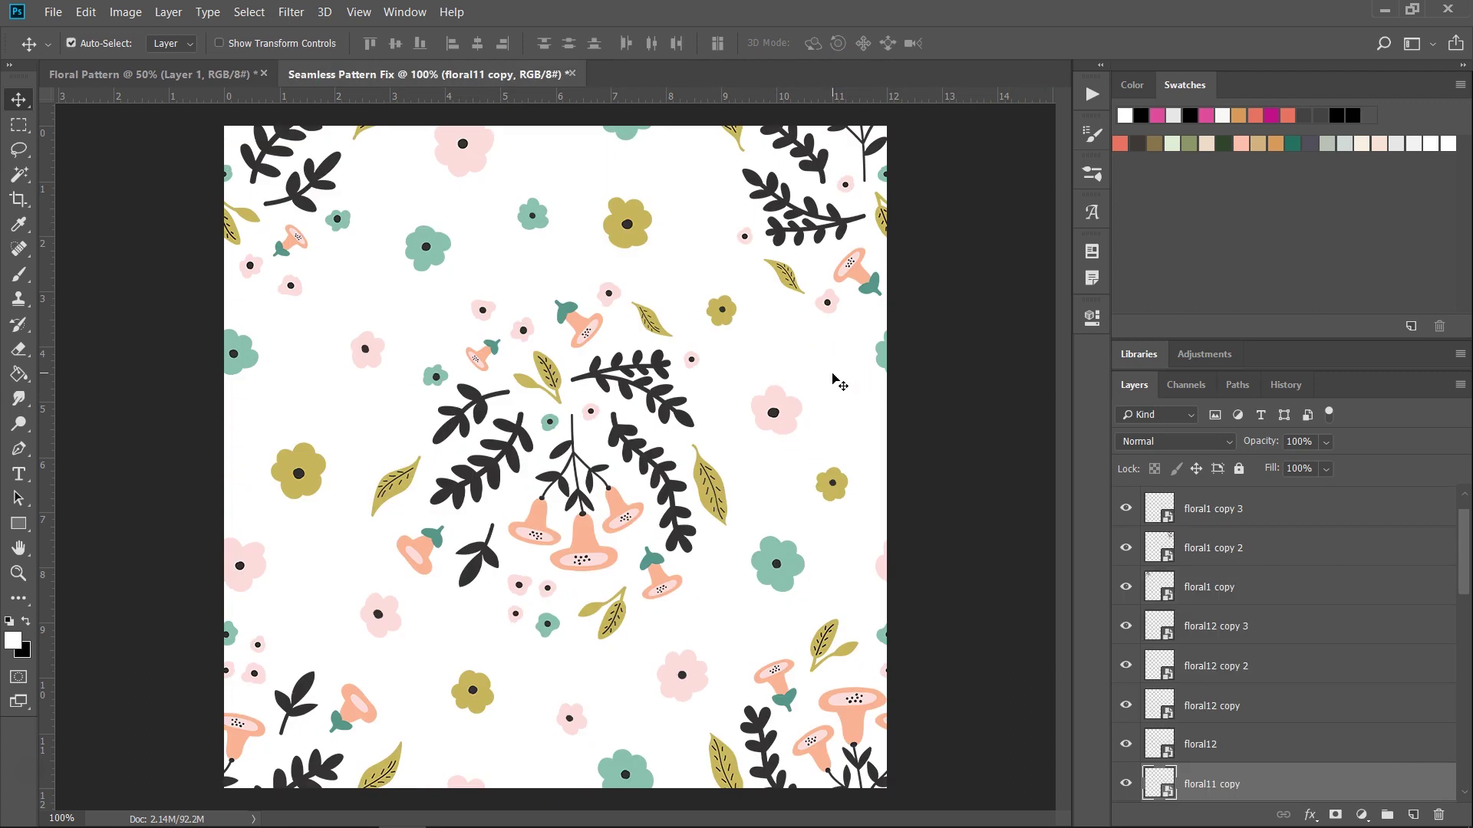
# Check the file formats offered for exporting the tile in Export As, and leave without exporting
pyautogui.click(56, 13)
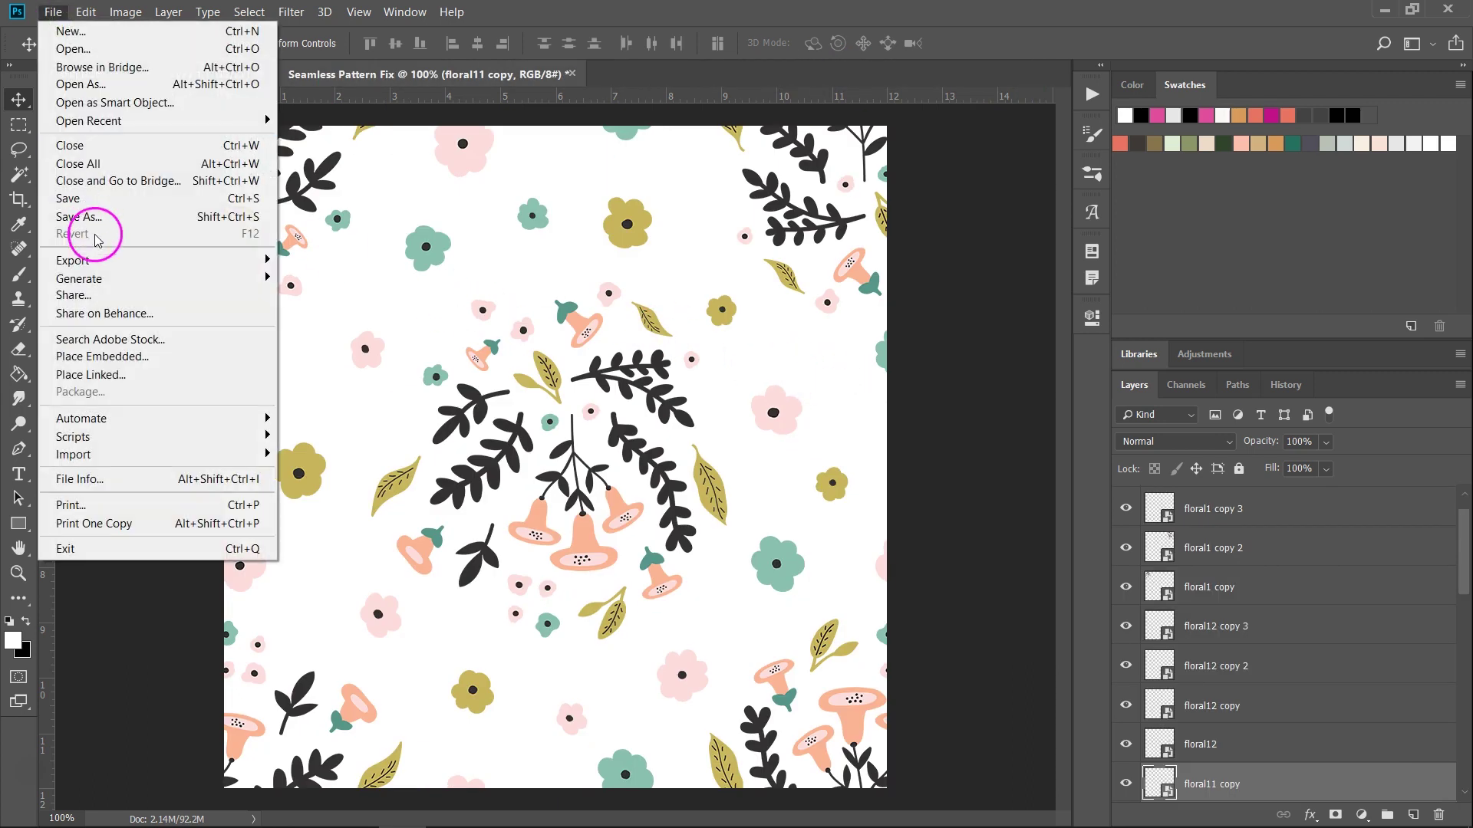
pyautogui.moveTo(102, 261)
pyautogui.click(301, 278)
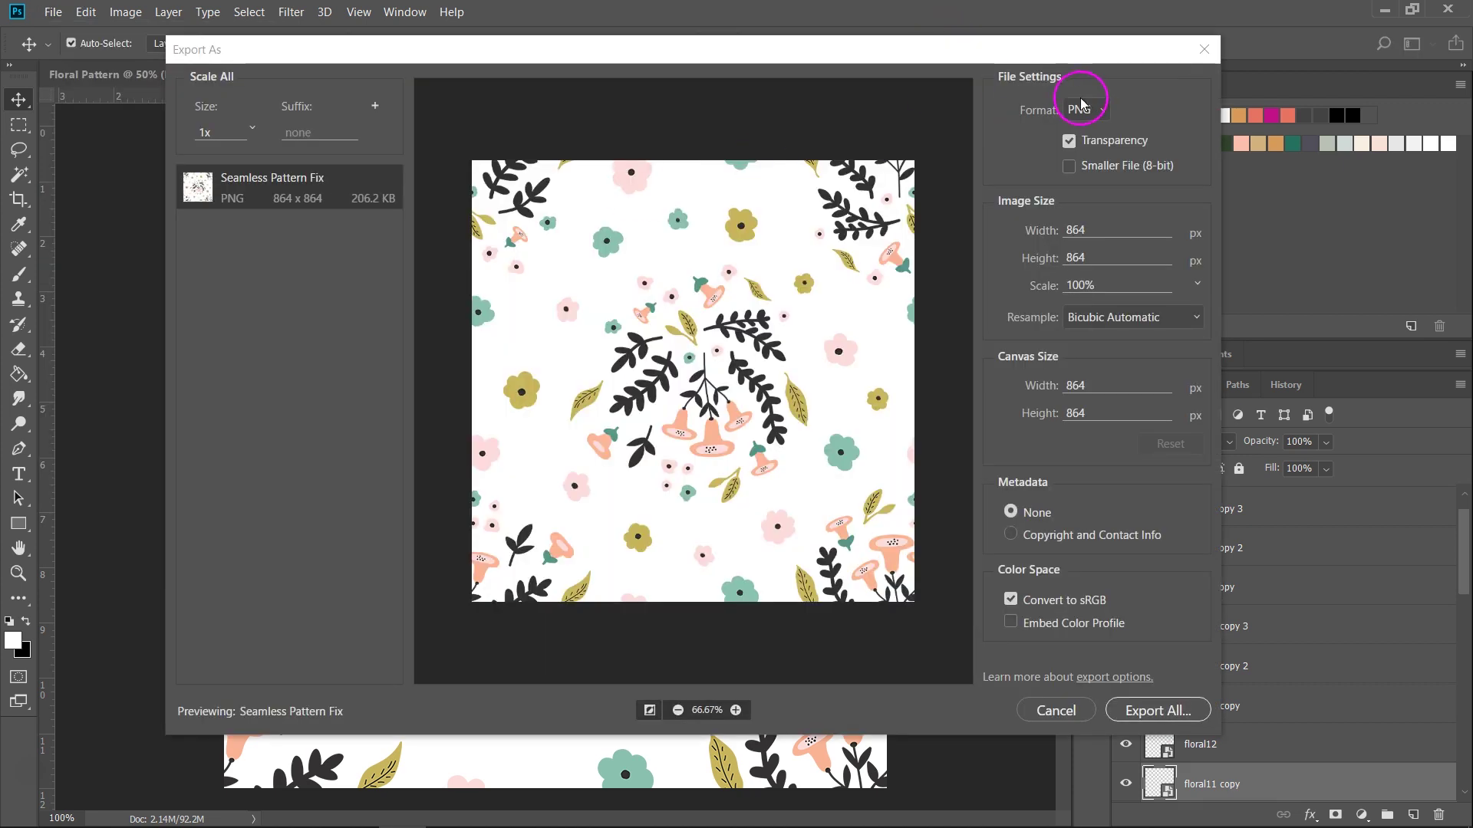
pyautogui.click(1106, 110)
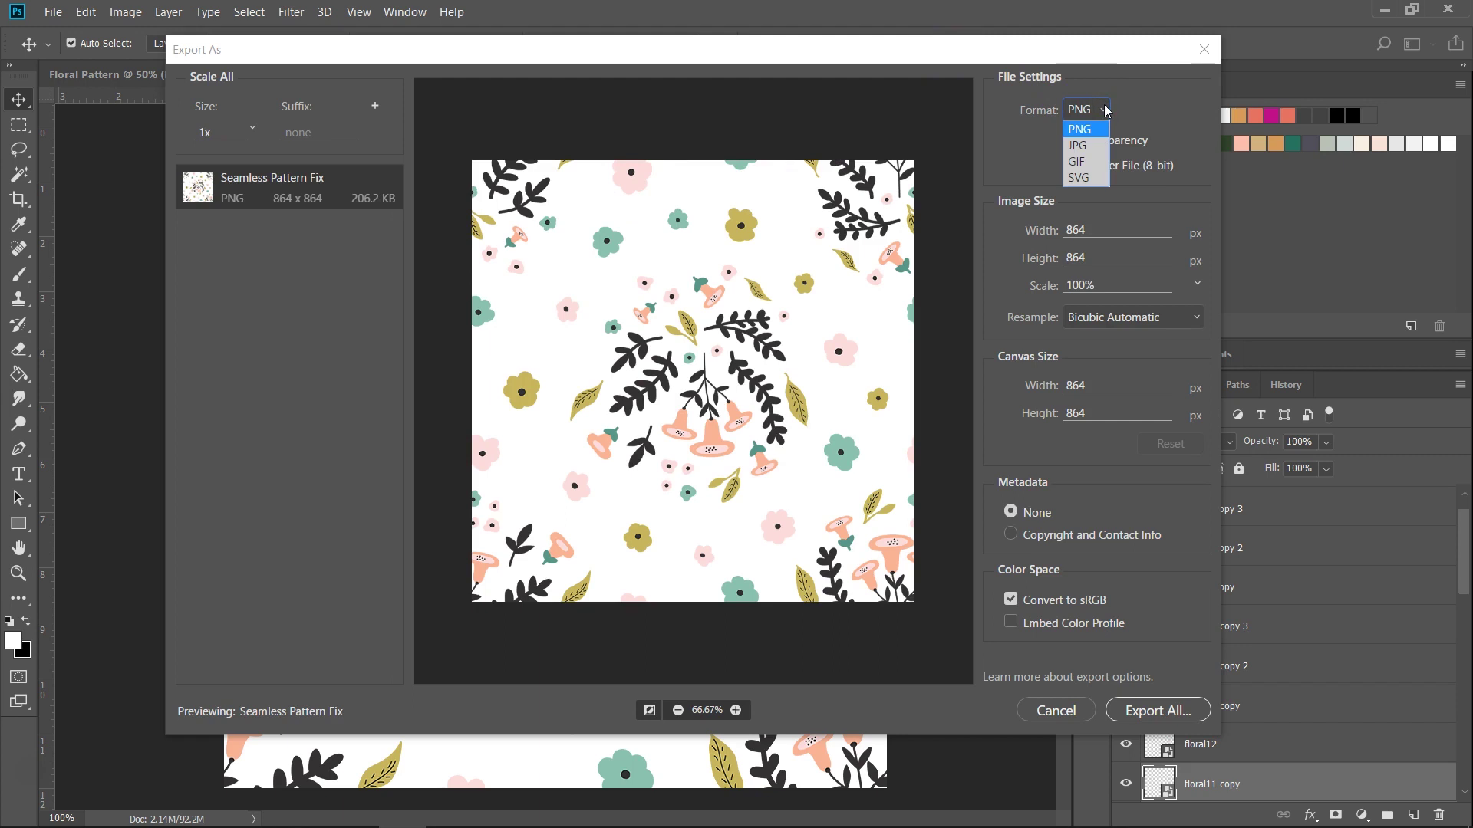
pyautogui.click(1116, 102)
pyautogui.click(1057, 710)
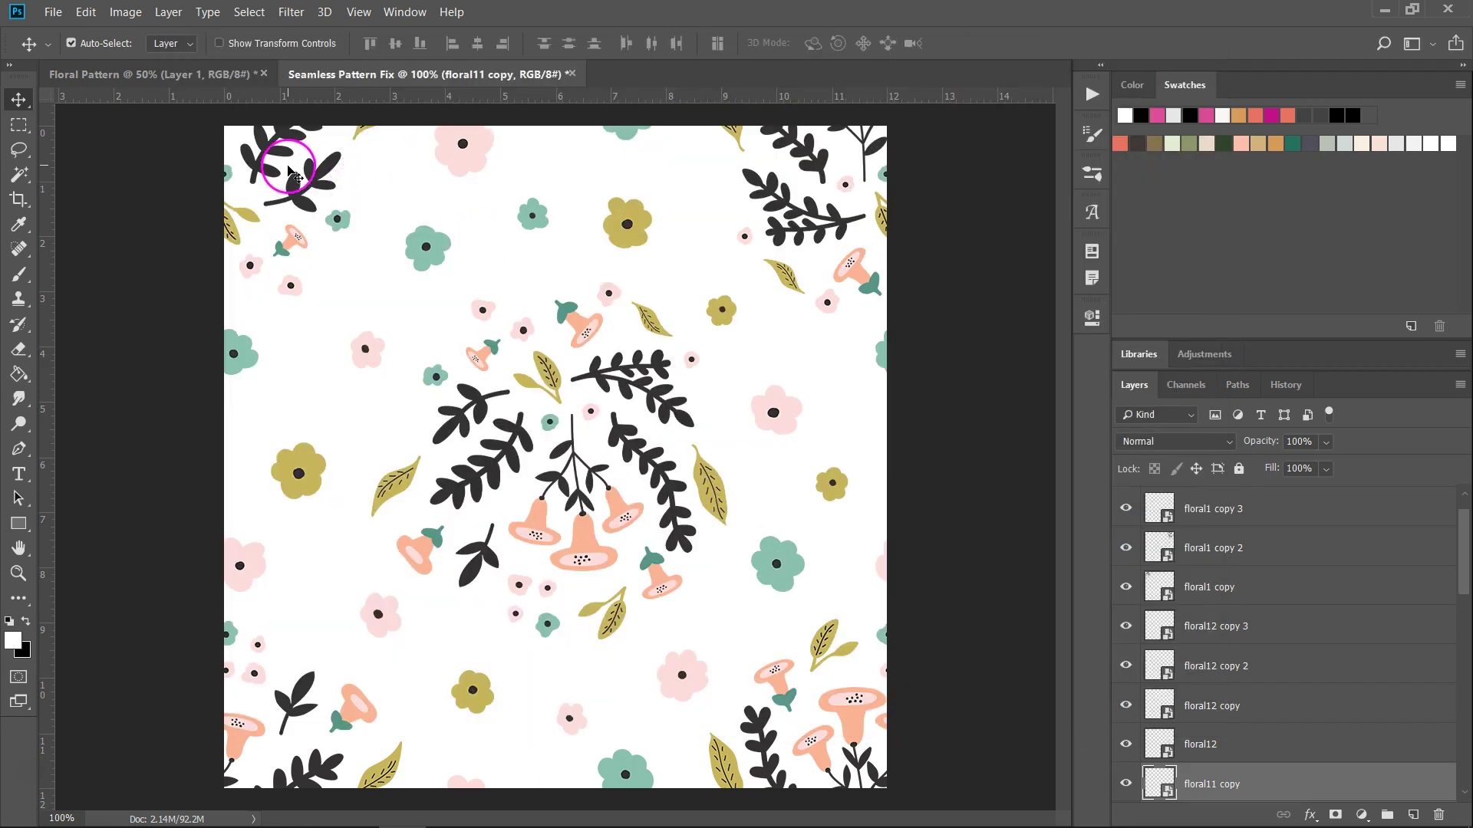
# Define the finished tile as a pattern named Seamless Pattern Fix
pyautogui.click(86, 12)
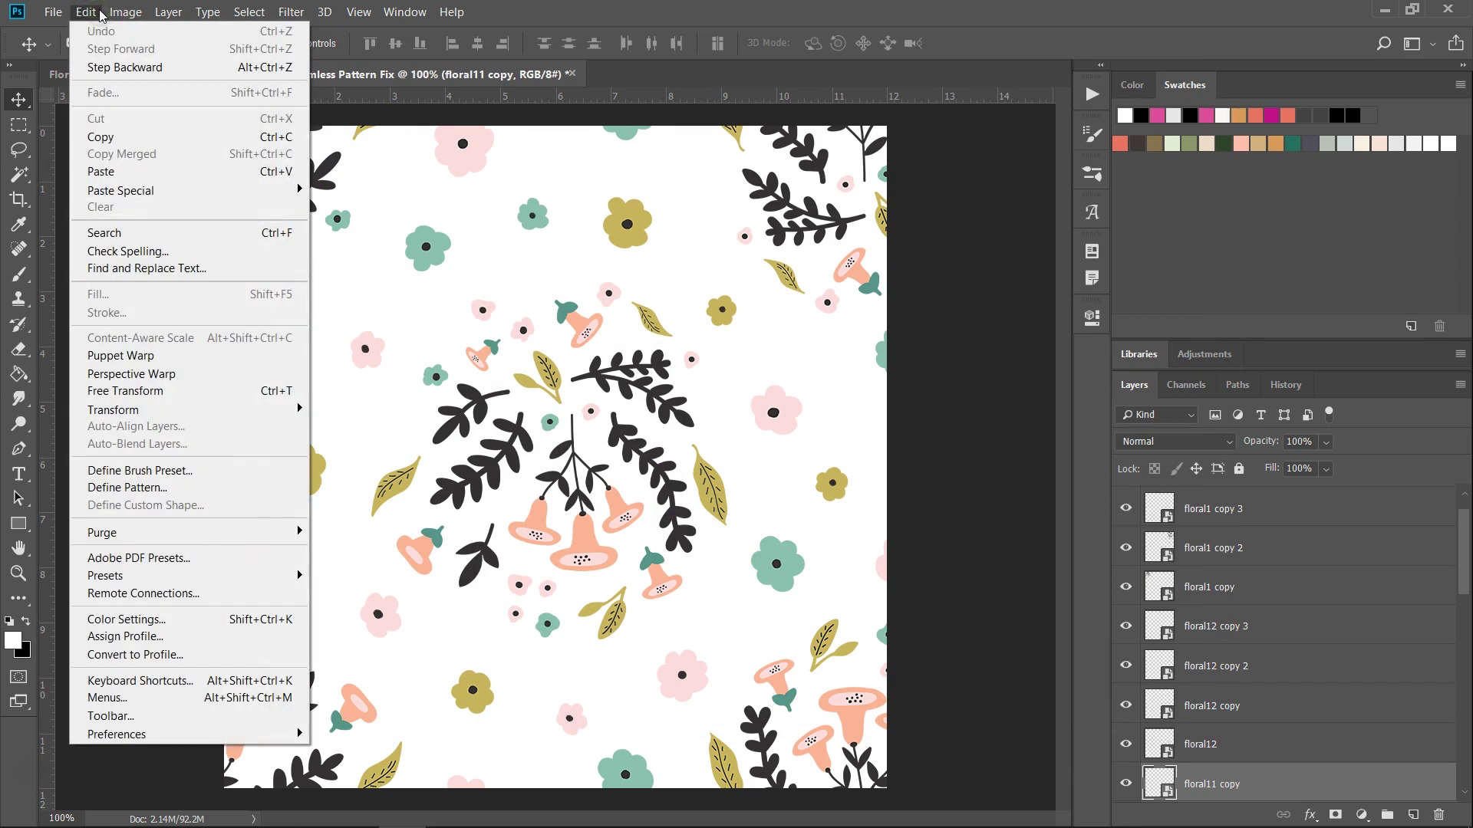
pyautogui.click(128, 488)
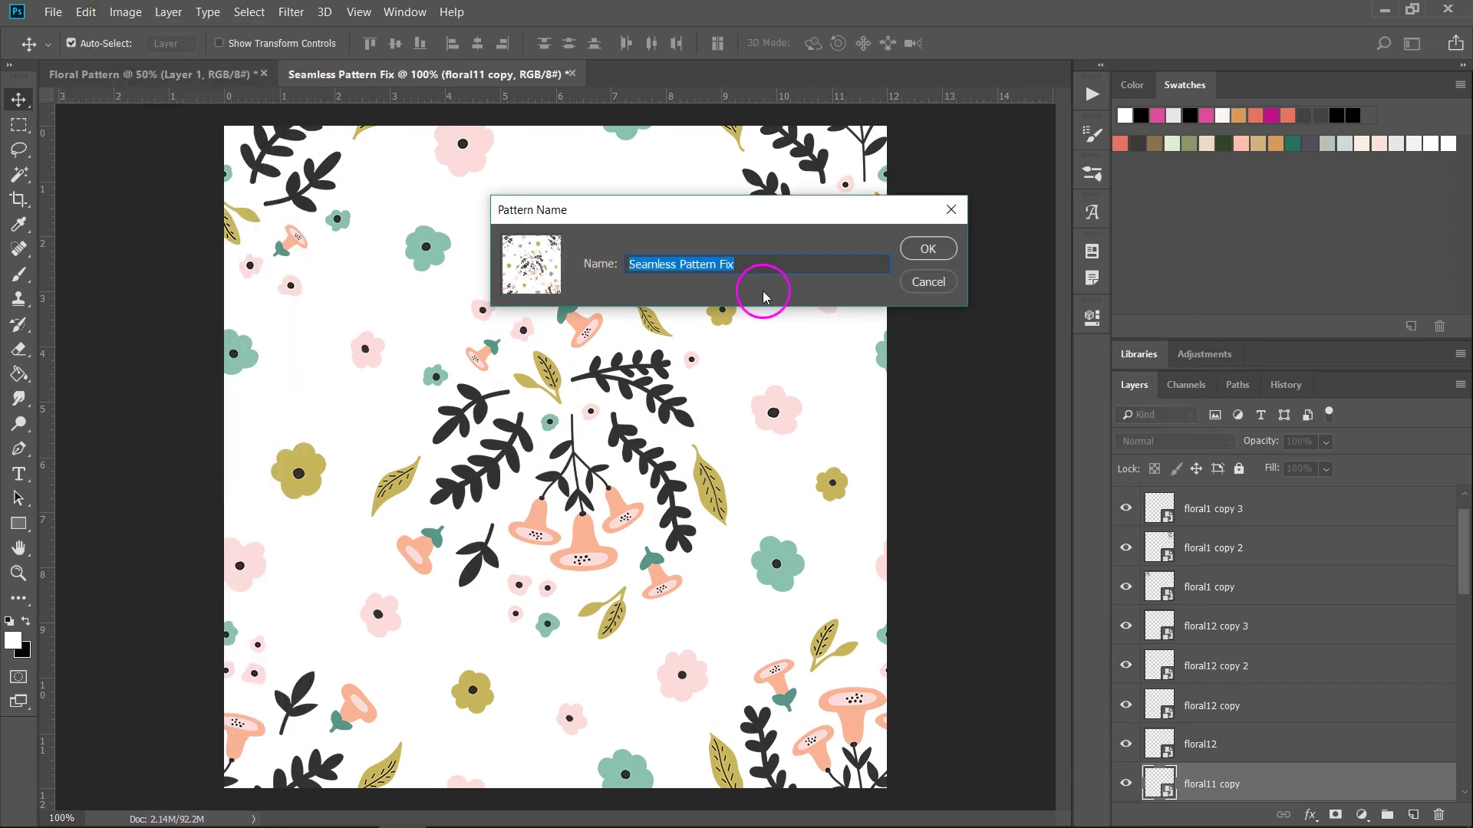
pyautogui.click(932, 249)
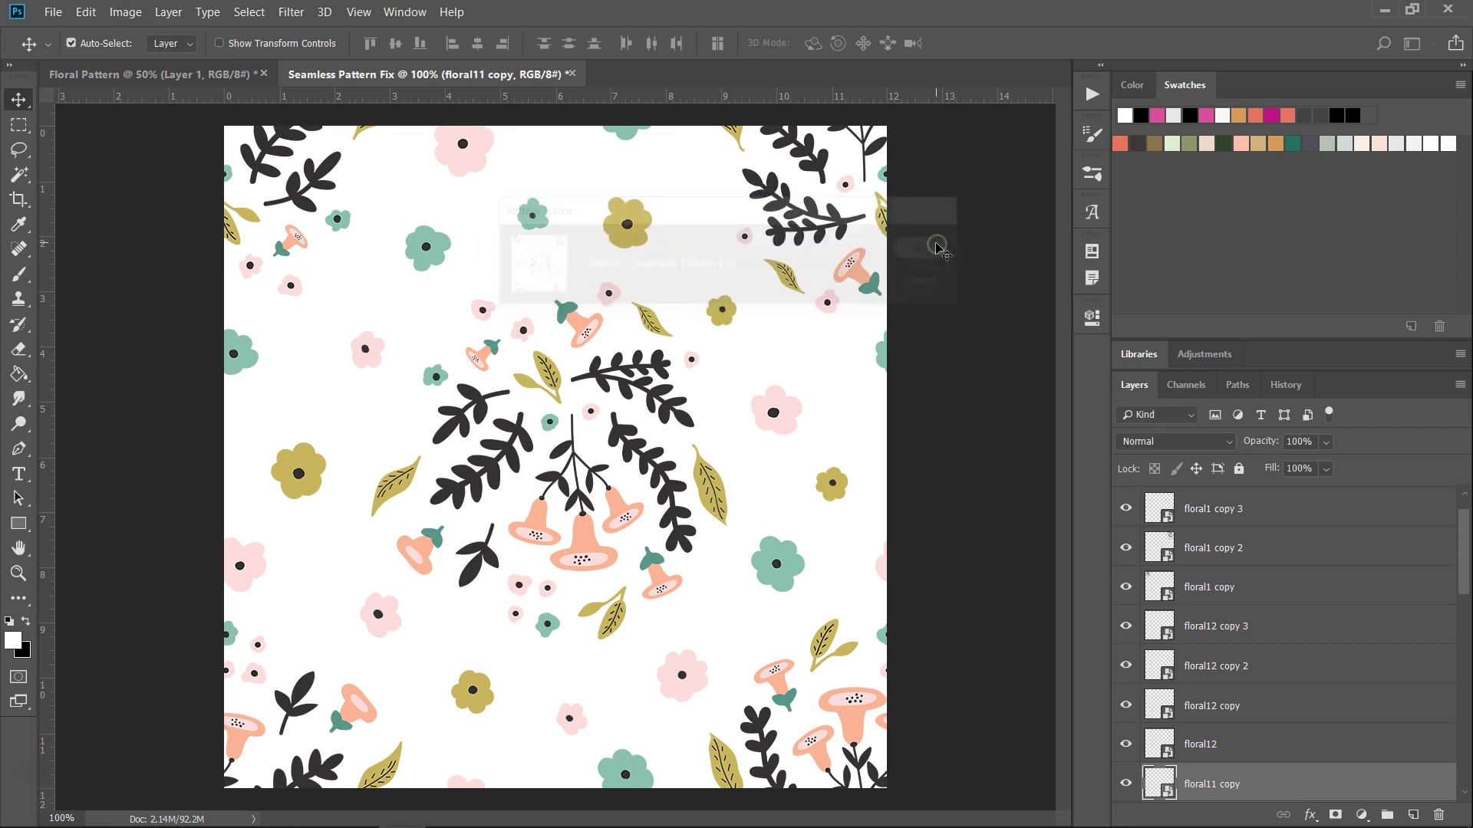
# Create a new 24 x 24 inch document at 72 ppi with transparent background contents
pyautogui.click(53, 12)
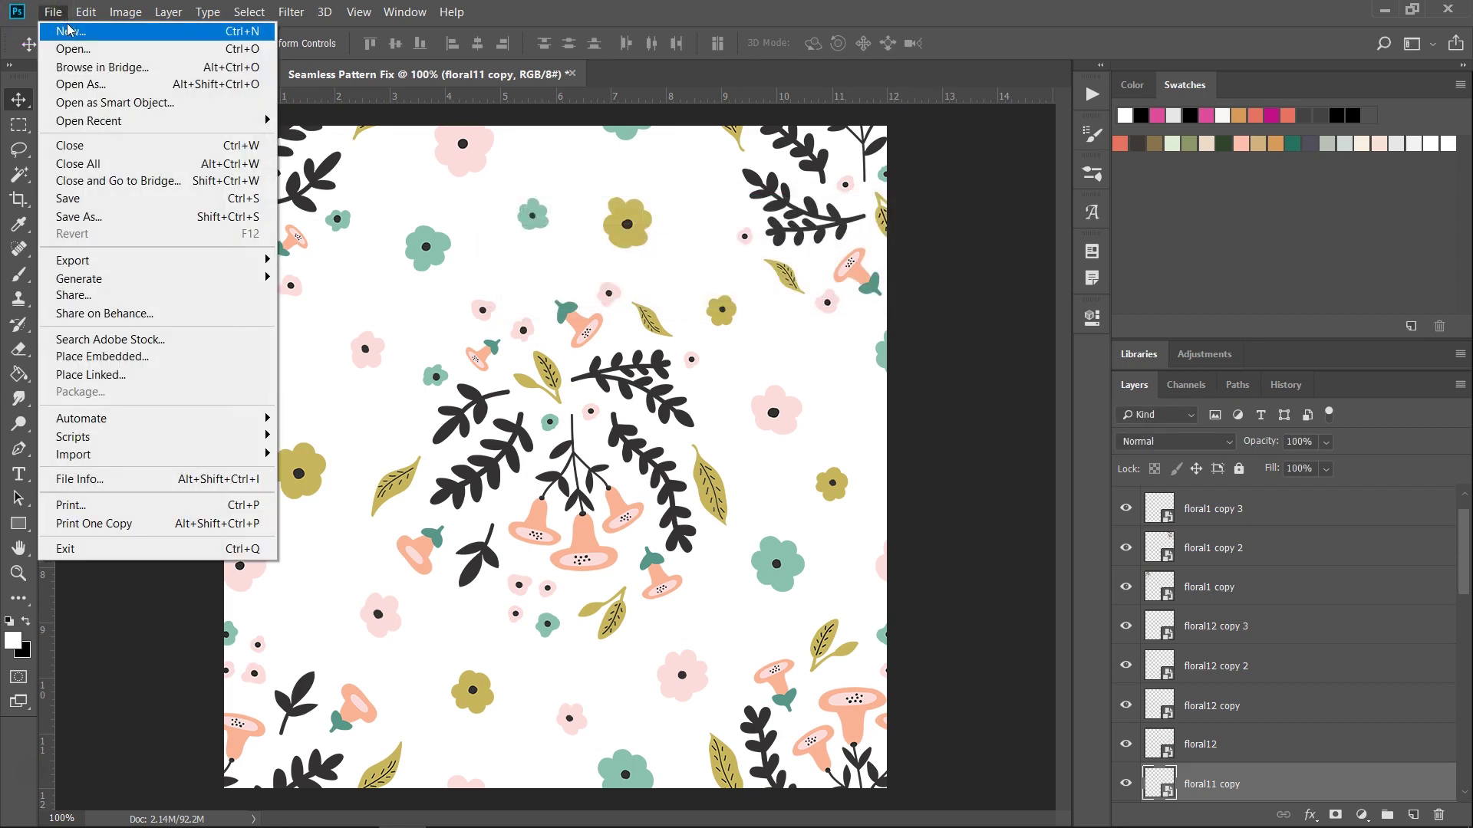
pyautogui.click(69, 27)
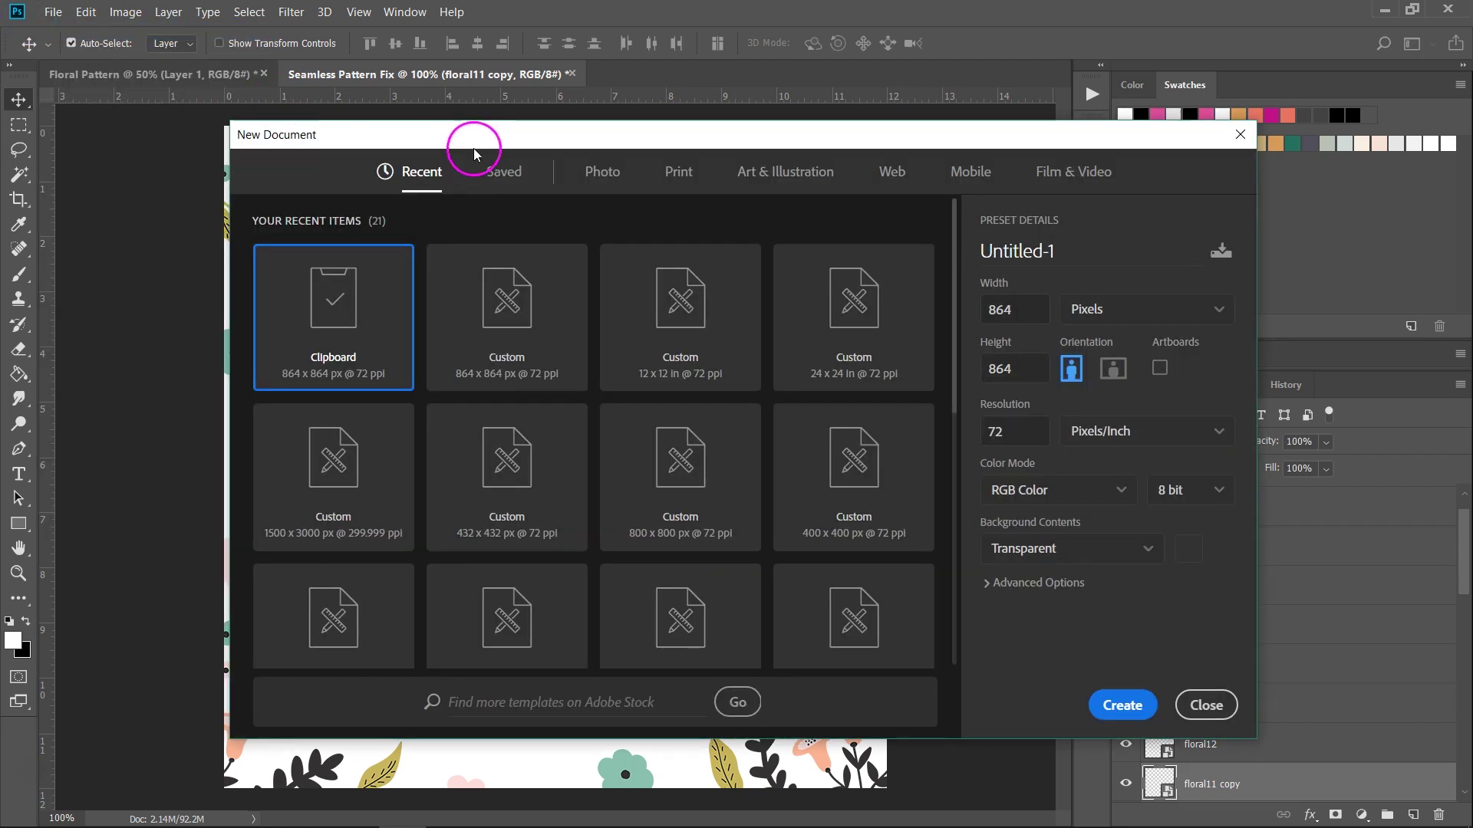
pyautogui.click(851, 299)
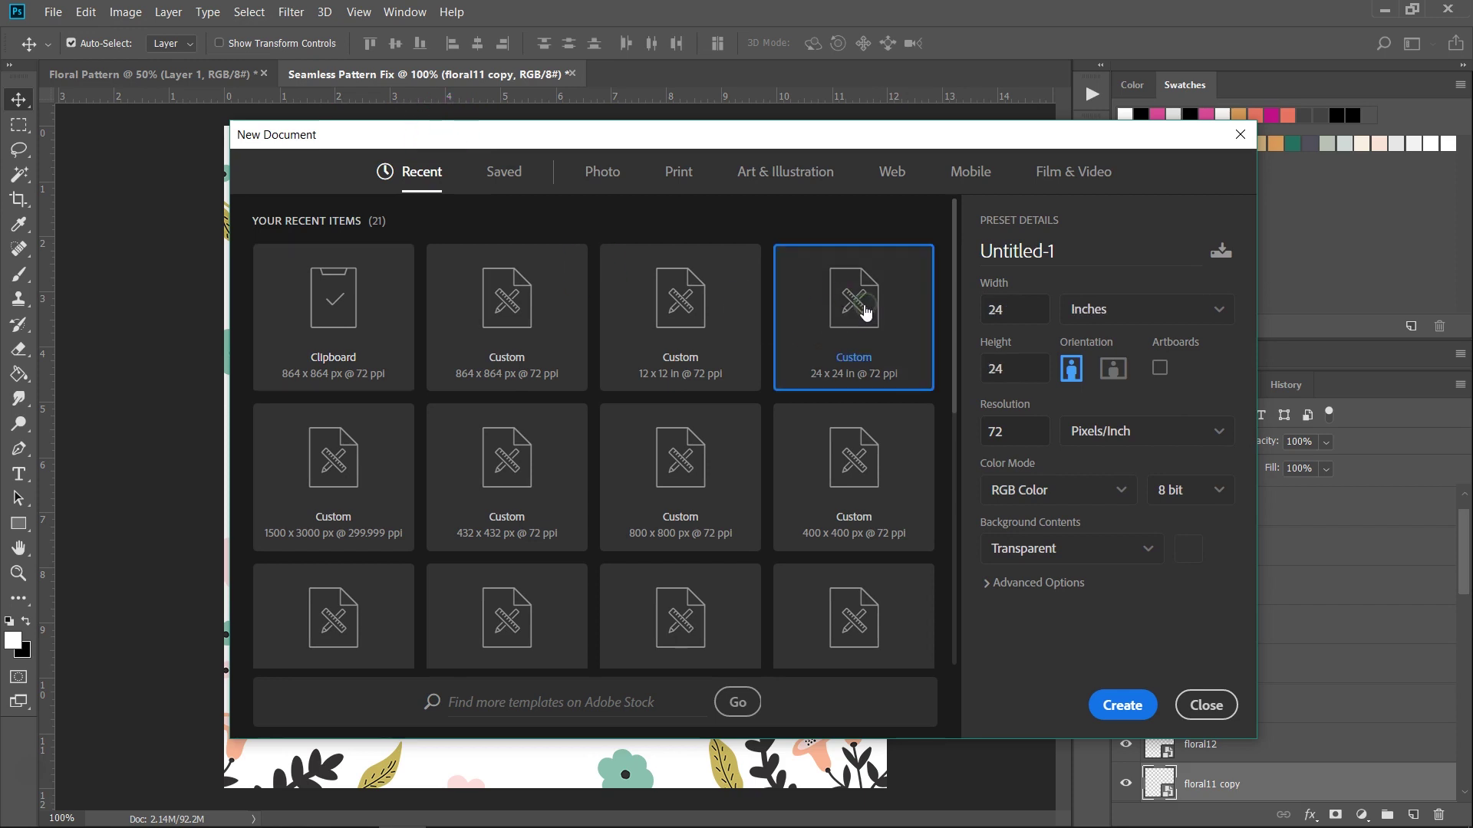
pyautogui.click(1120, 704)
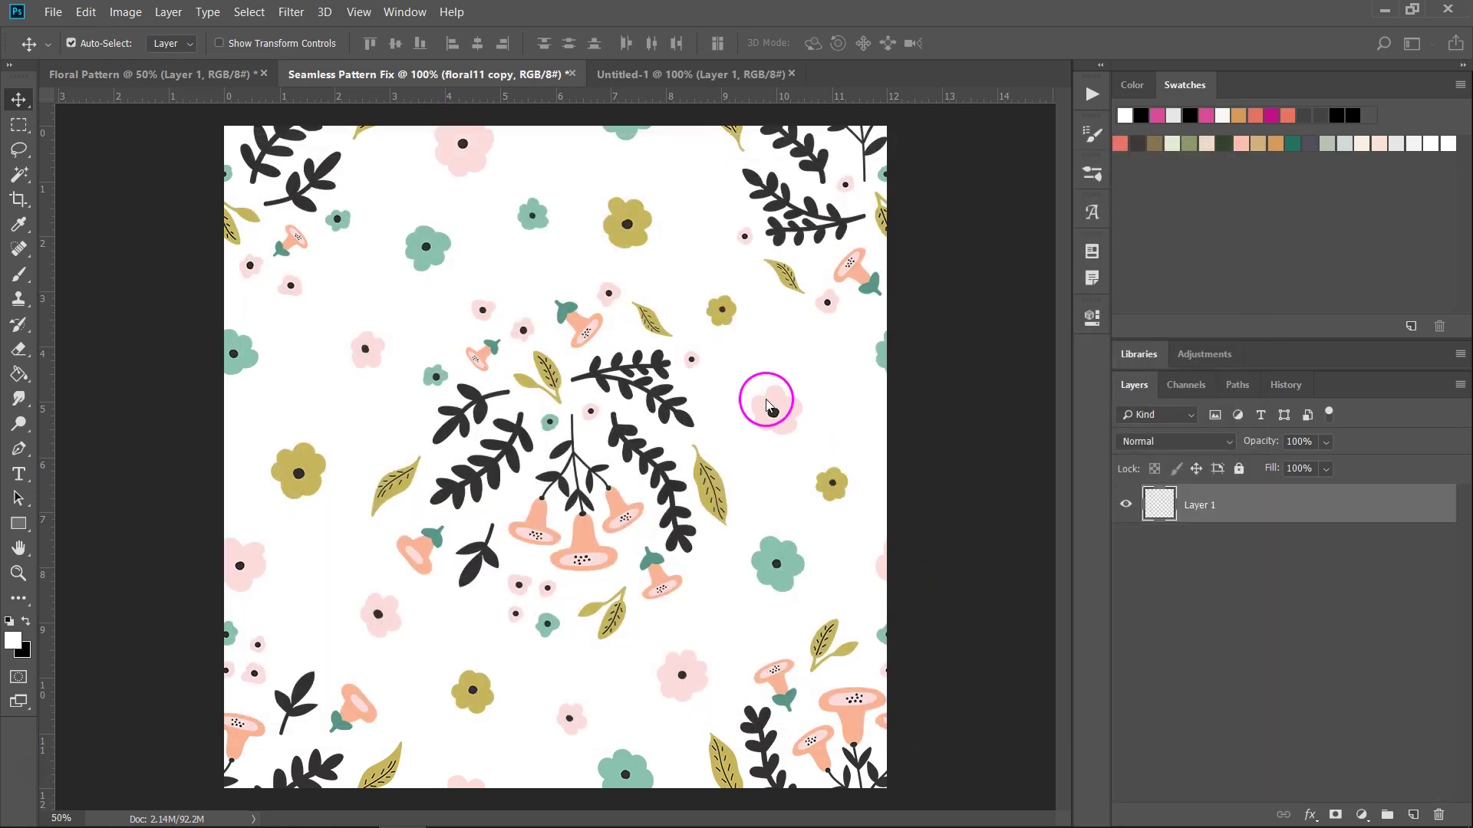
# Fill the new document's Layer 1 with the newly defined floral pattern in Normal mode at 100% opacity
pyautogui.click(92, 12)
pyautogui.click(145, 290)
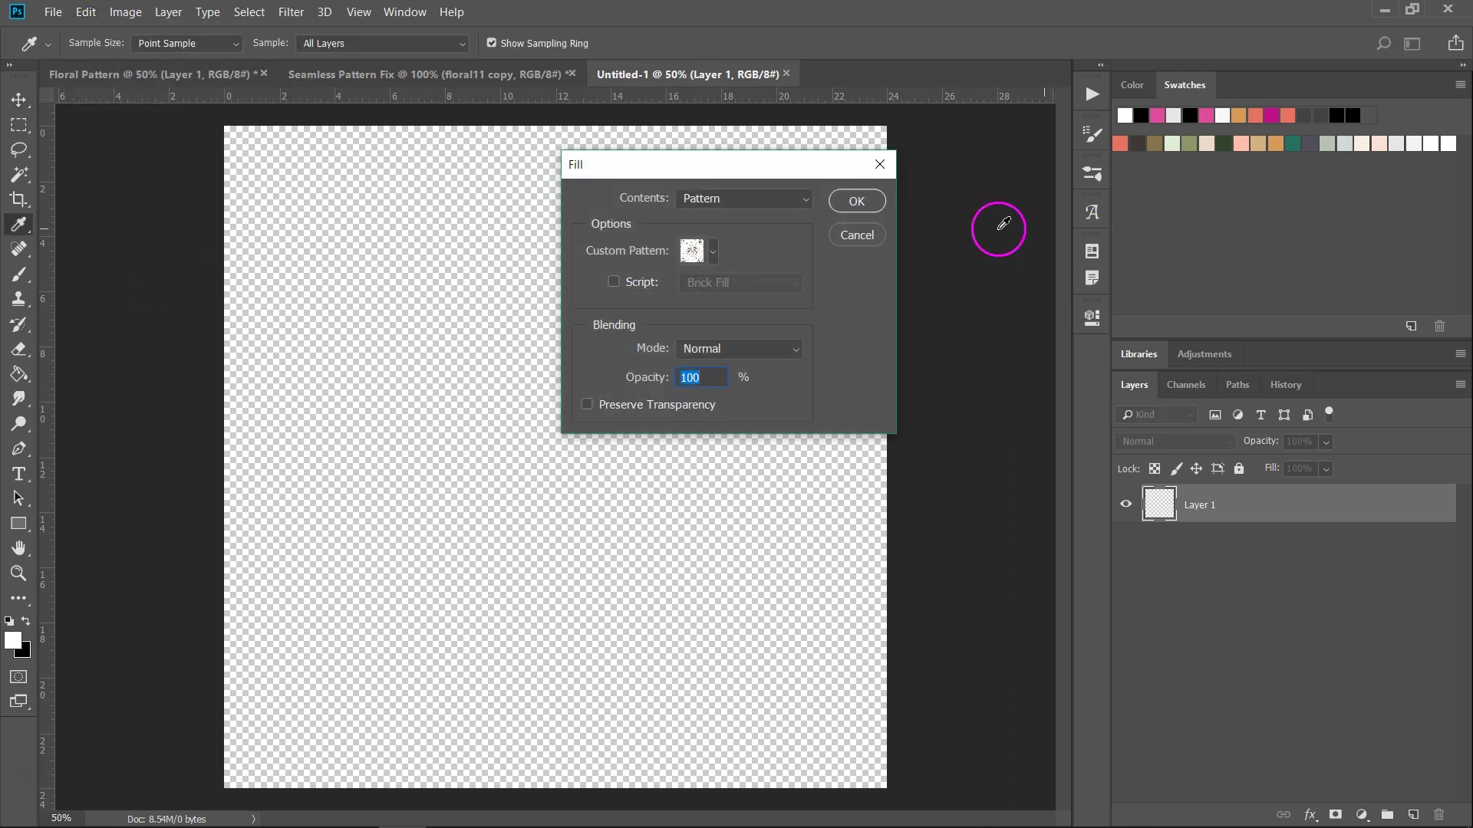
pyautogui.click(712, 251)
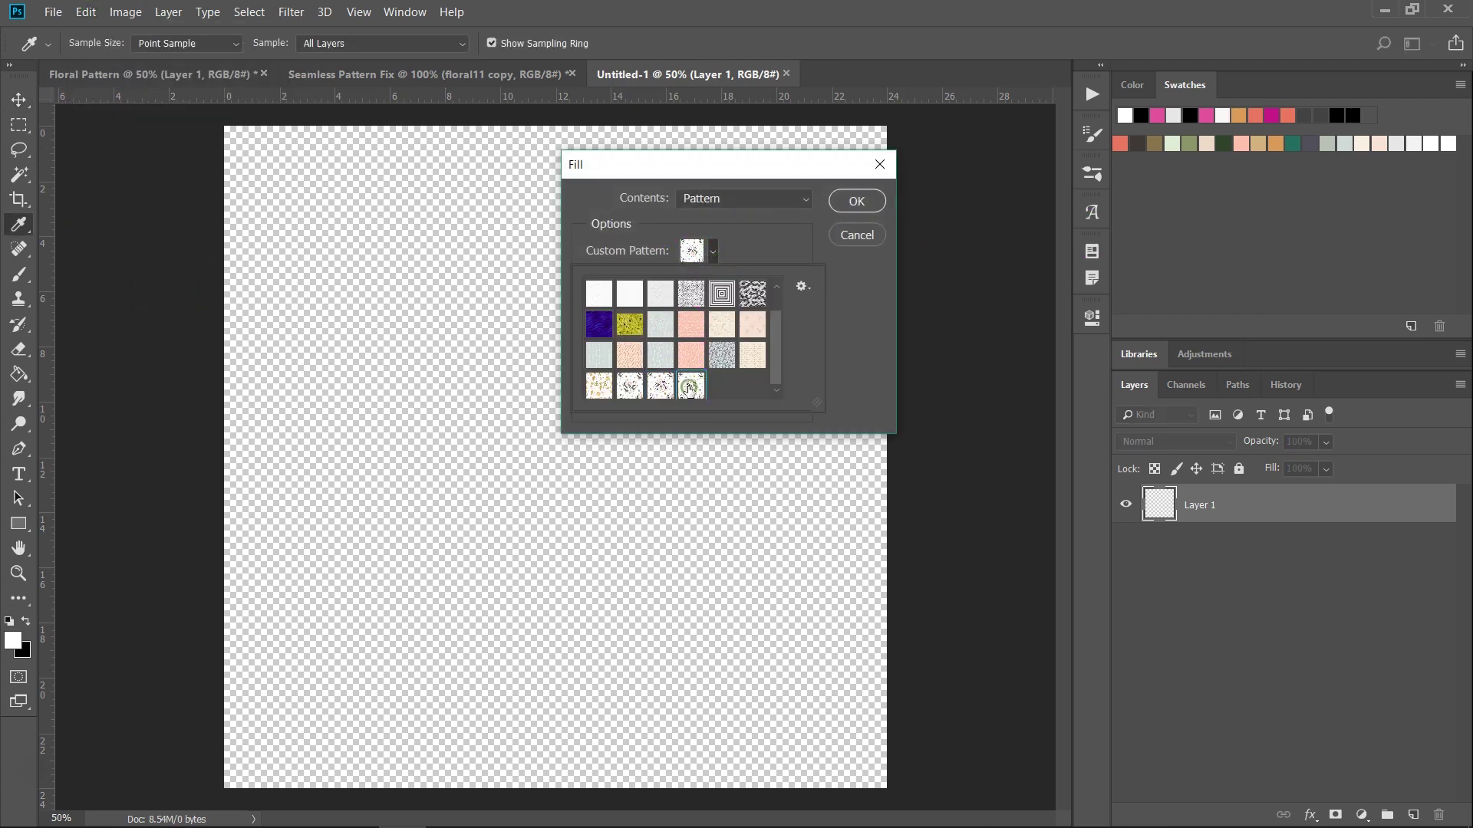
pyautogui.click(863, 236)
pyautogui.click(854, 202)
pyautogui.press('v')
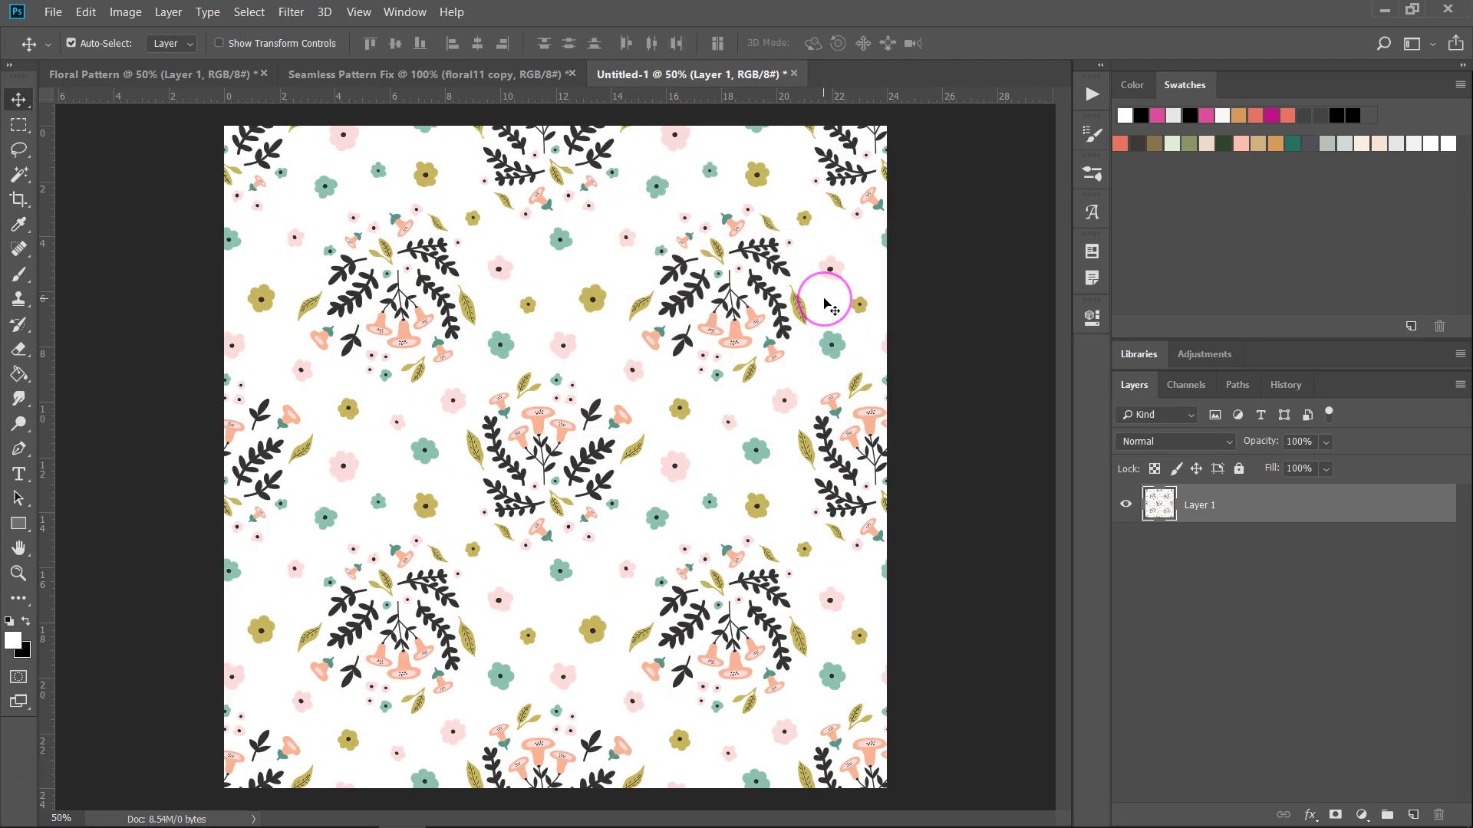